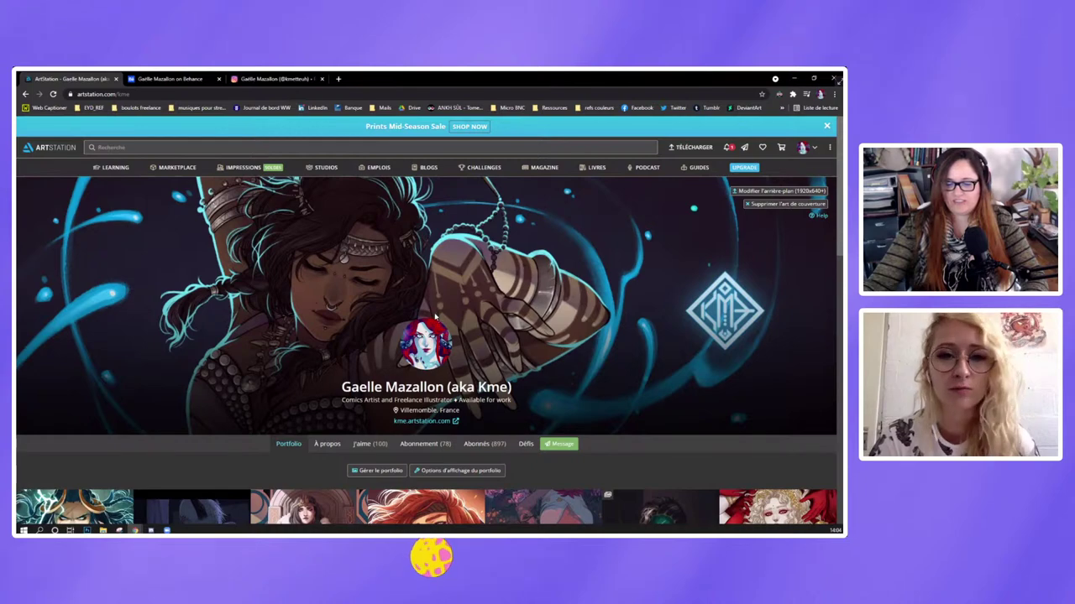
Scroll down the artist's profile past the banner to the portfolio thumbnail grid.
scroll(423, 314, "down", 1)
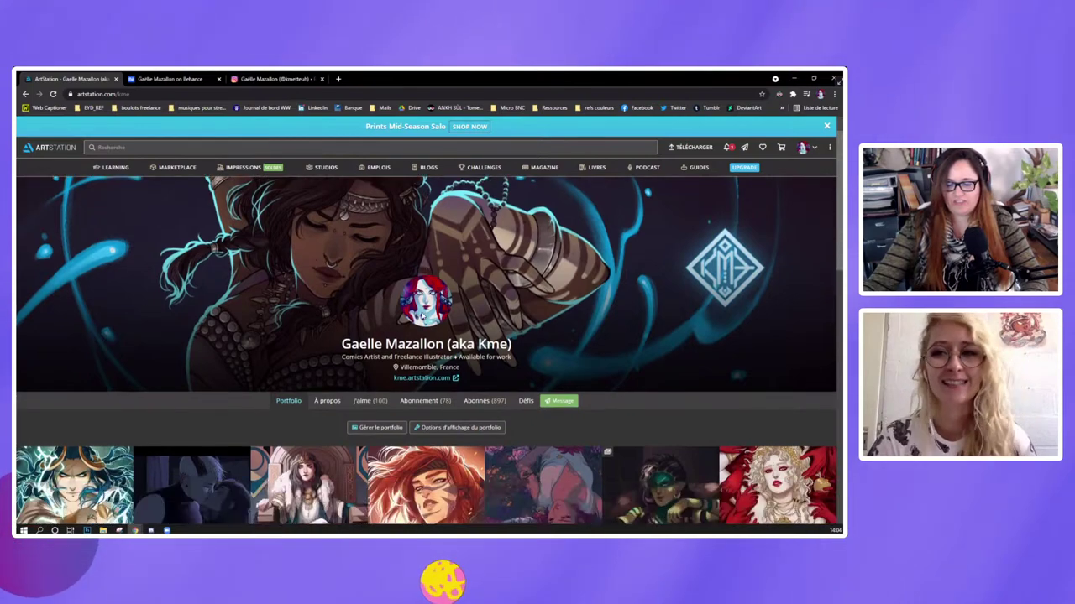
scroll(216, 297, "down", 1)
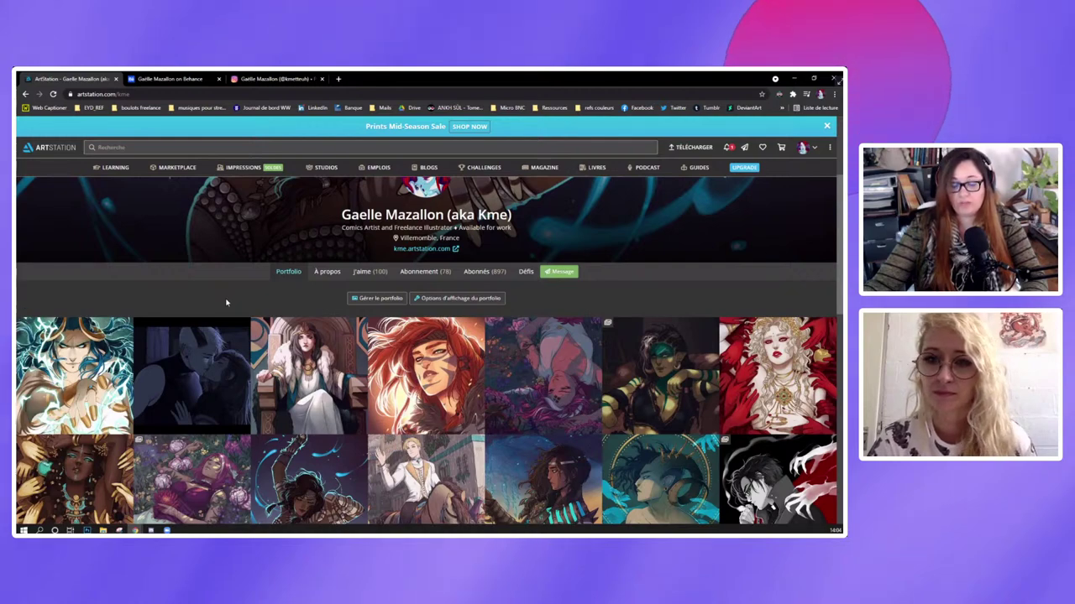
scroll(225, 303, "down", 2)
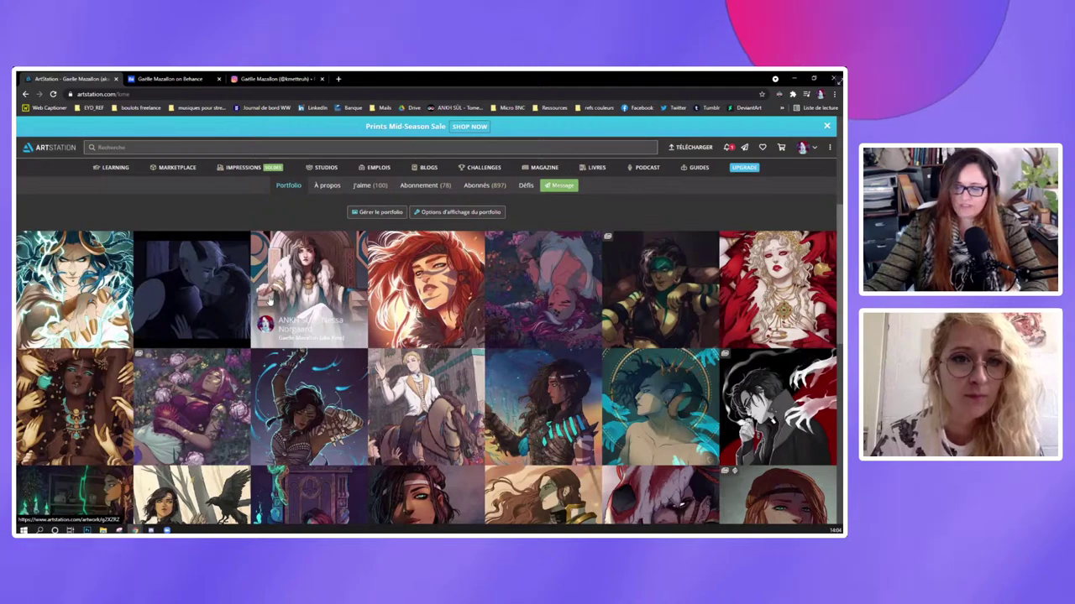
scroll(247, 300, "down", 1)
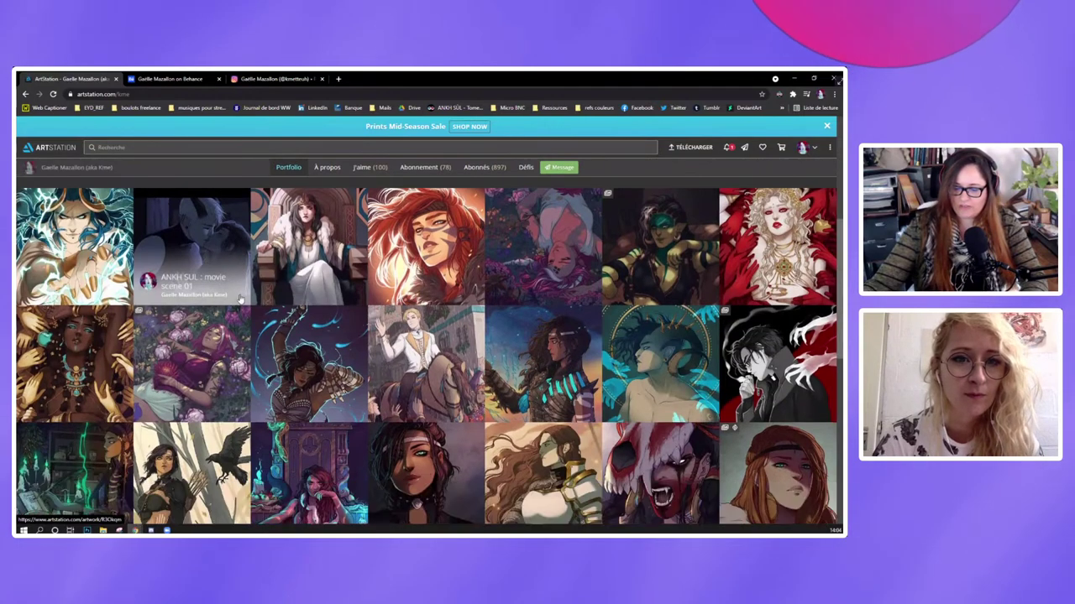
scroll(243, 300, "down", 1)
scroll(240, 300, "down", 1)
scroll(240, 299, "up", 2)
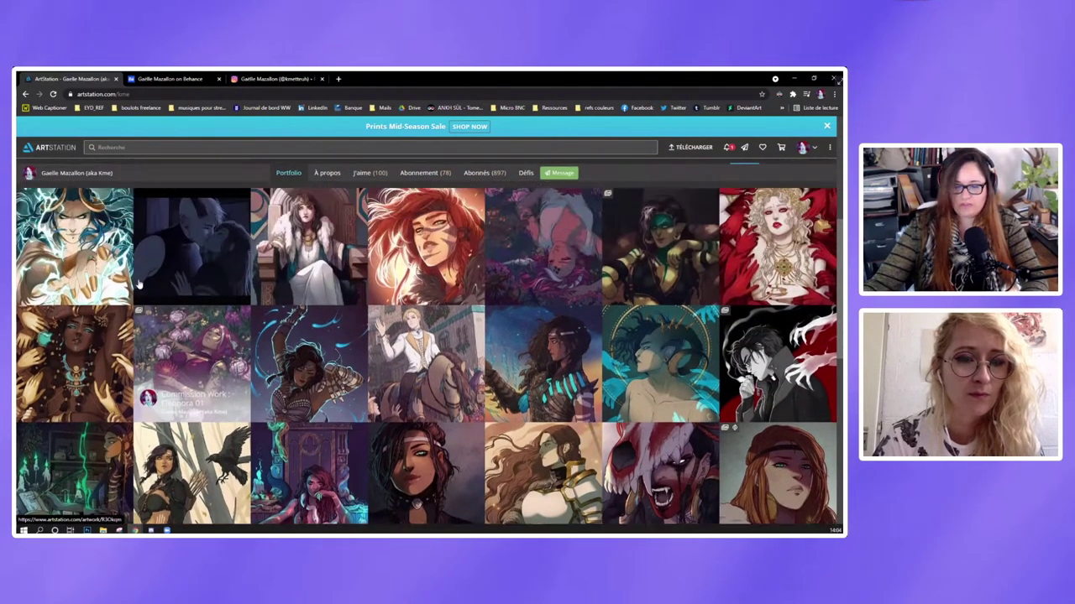
Open Uriel, then advance via ANKH SUL : movie scene 01 and Nessa Norgaard to GW2 - Eir Stegalkin.
left_click(243, 311)
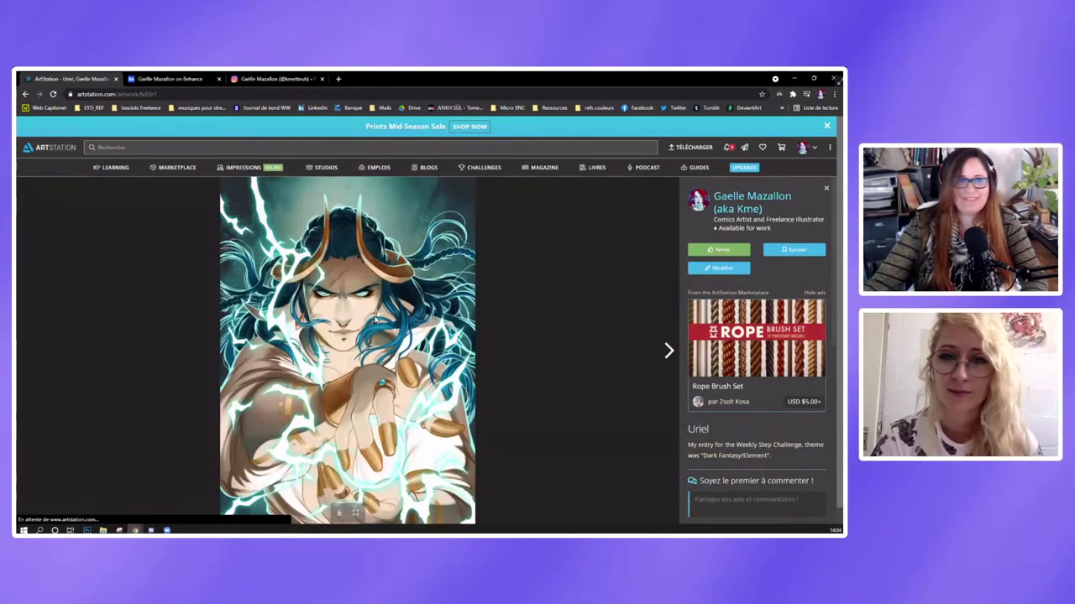
mouse_move(667, 351)
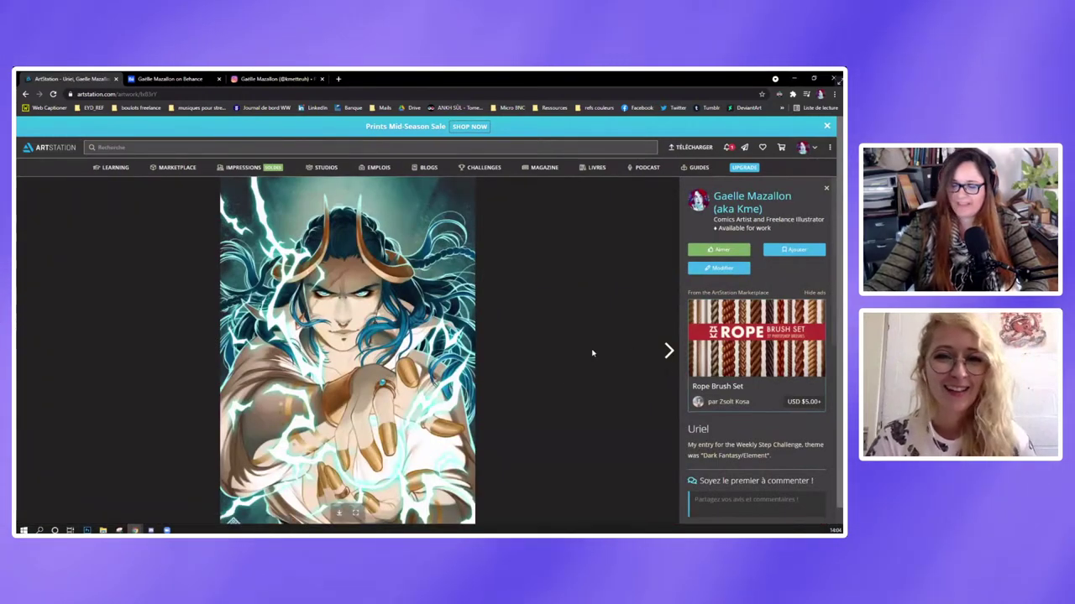
scroll(592, 353, "down", 1)
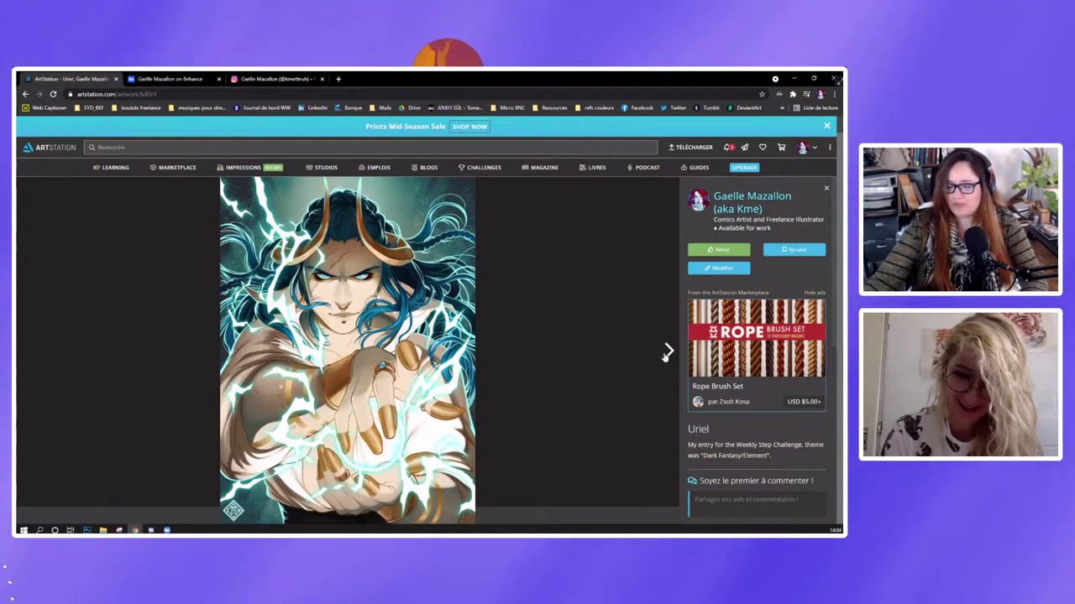
left_click(667, 351)
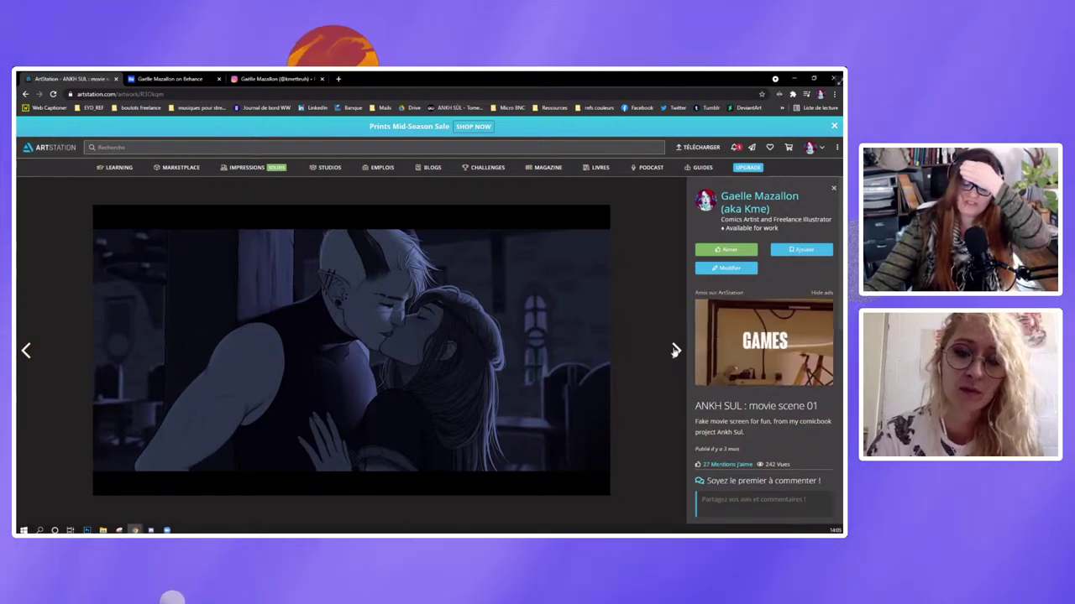
left_click(675, 351)
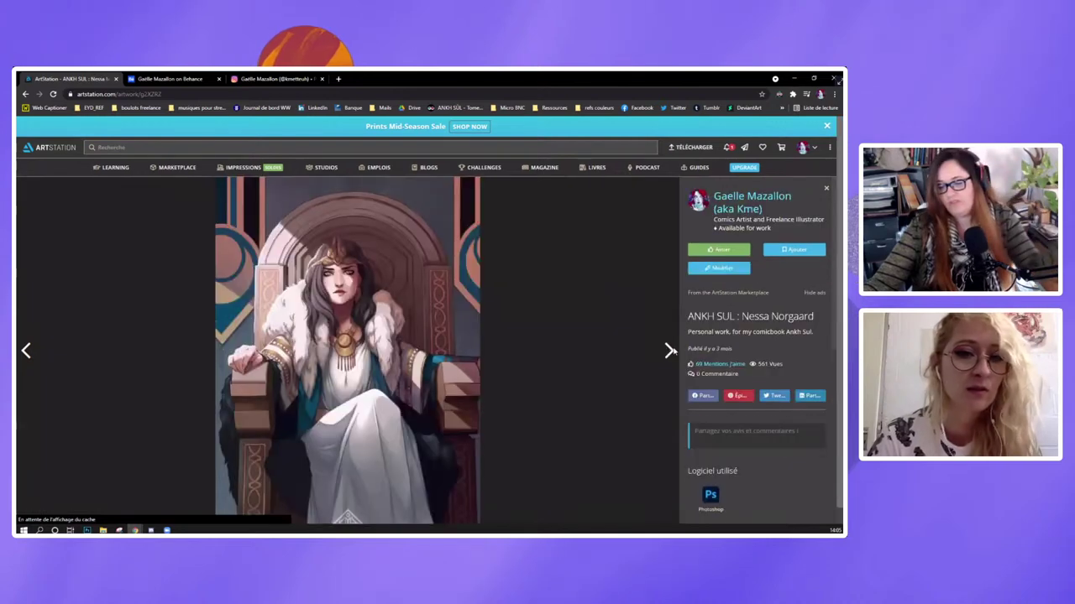
left_click(669, 352)
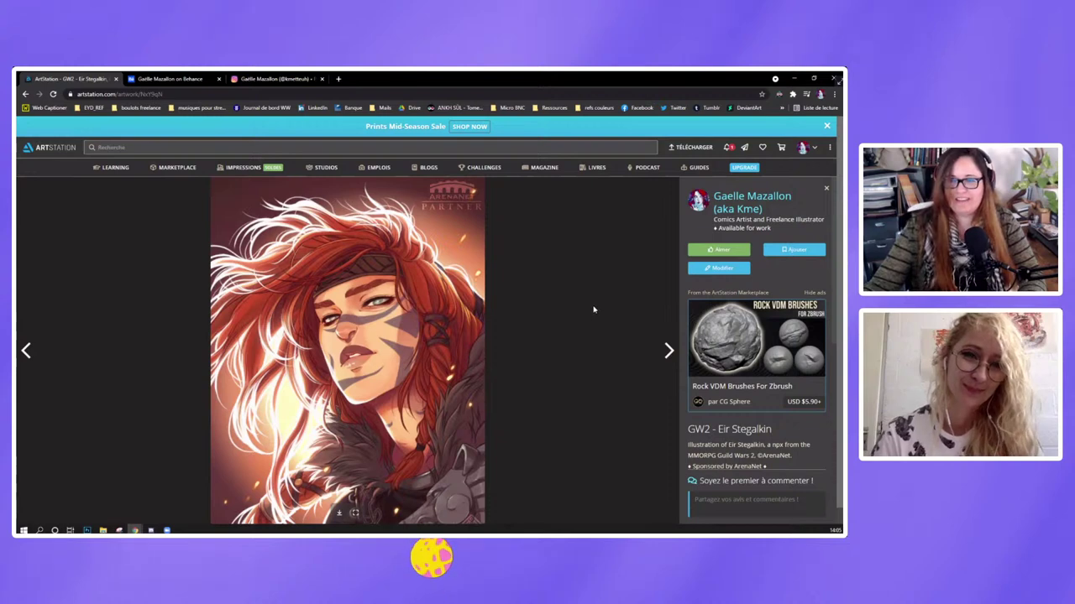
Advance via Commission Work : Eleonora 02, Qacha #01 and Hands #2 to Hands #1, then open the account menu.
left_click(669, 351)
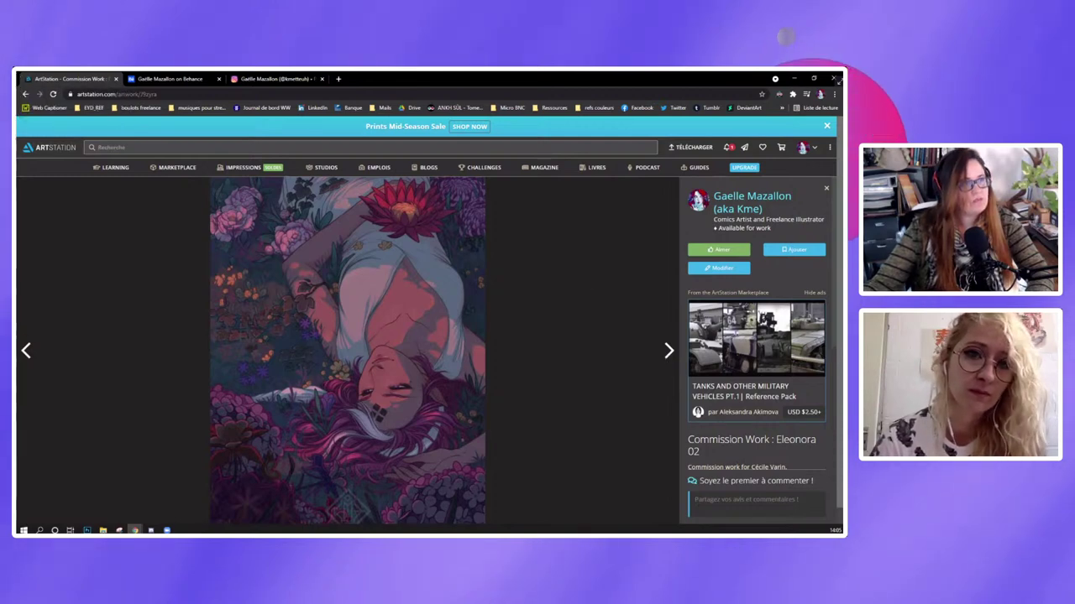
left_click(667, 352)
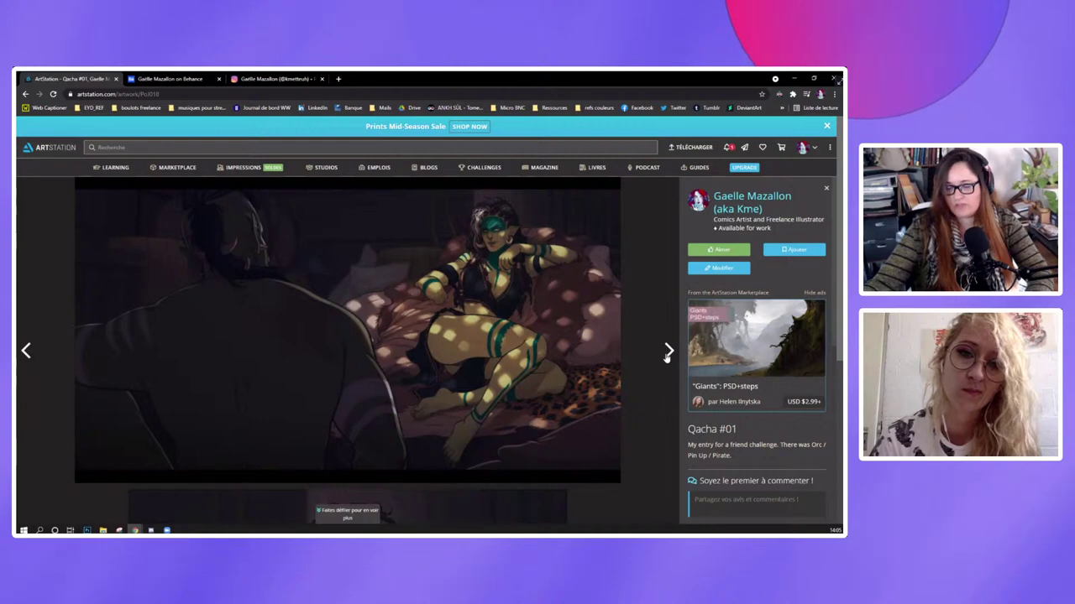
left_click(668, 352)
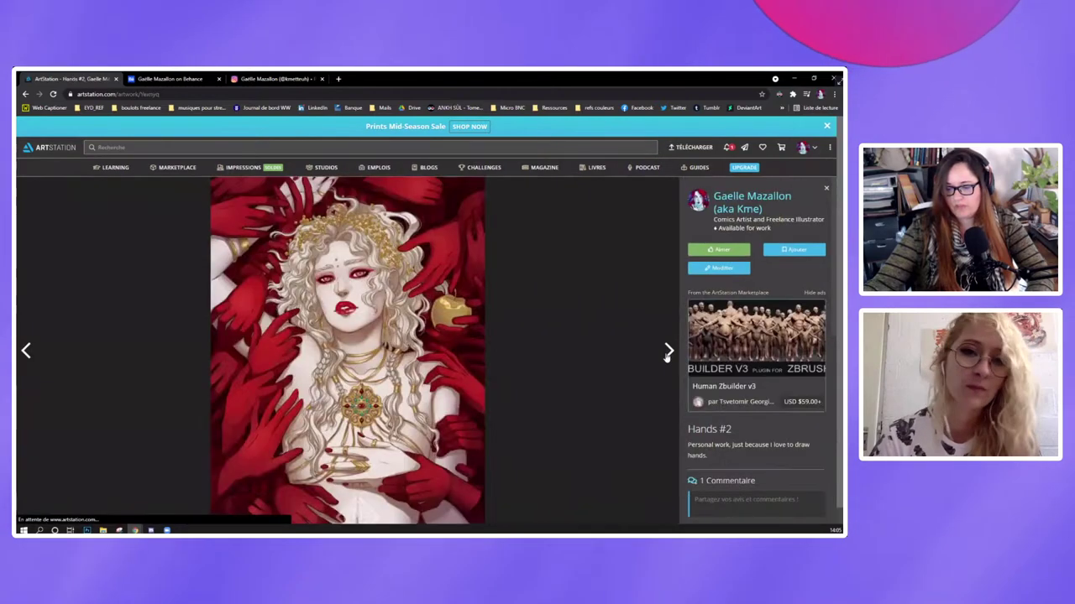
left_click(667, 353)
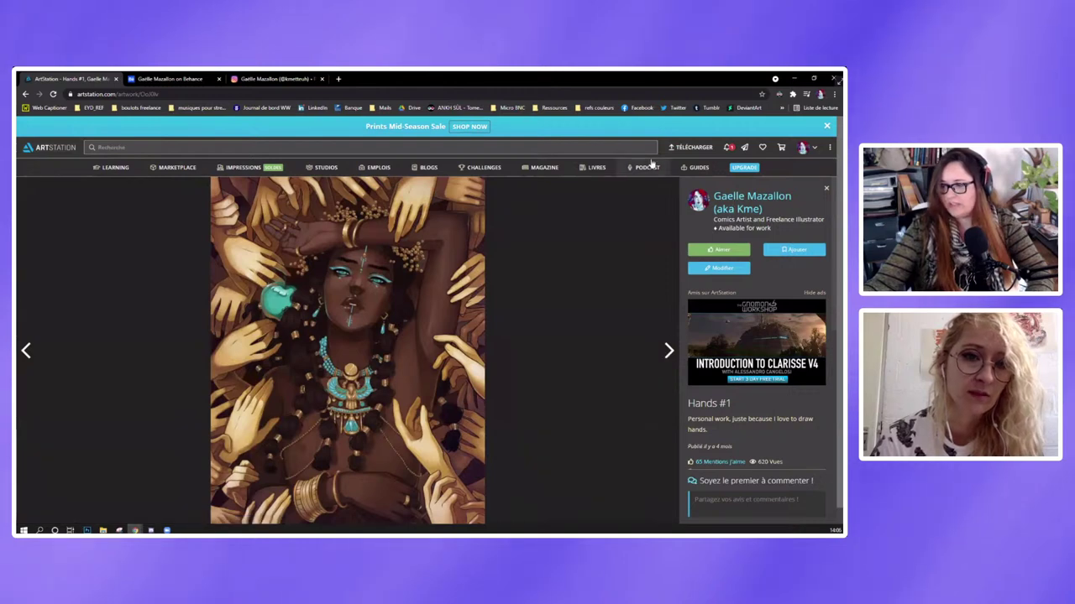
left_click(815, 149)
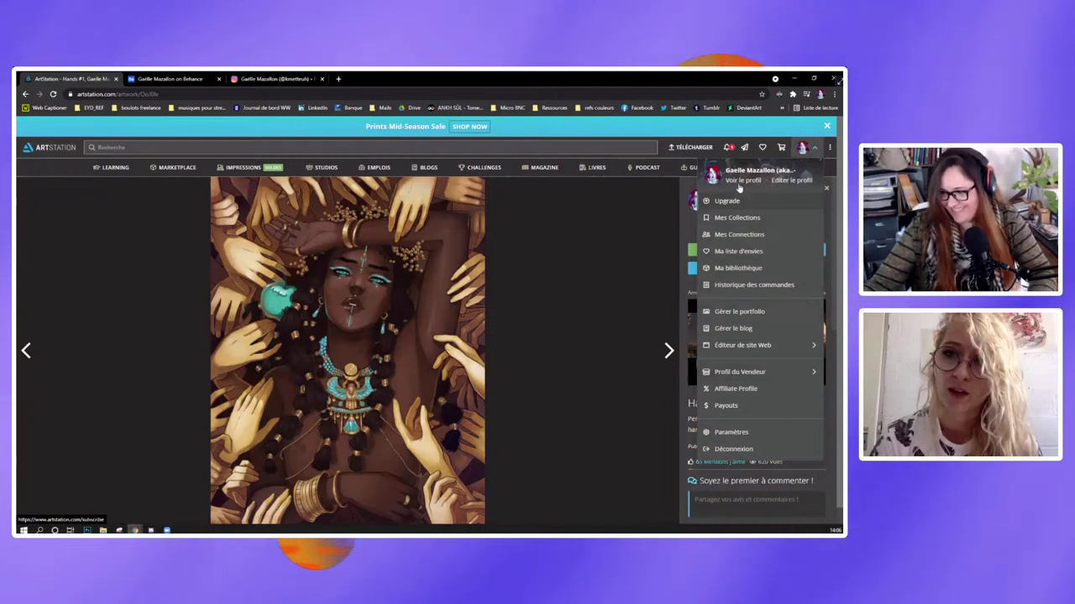
Open the subscription upgrade page, then scroll down the profile's portfolio grid.
left_click(738, 186)
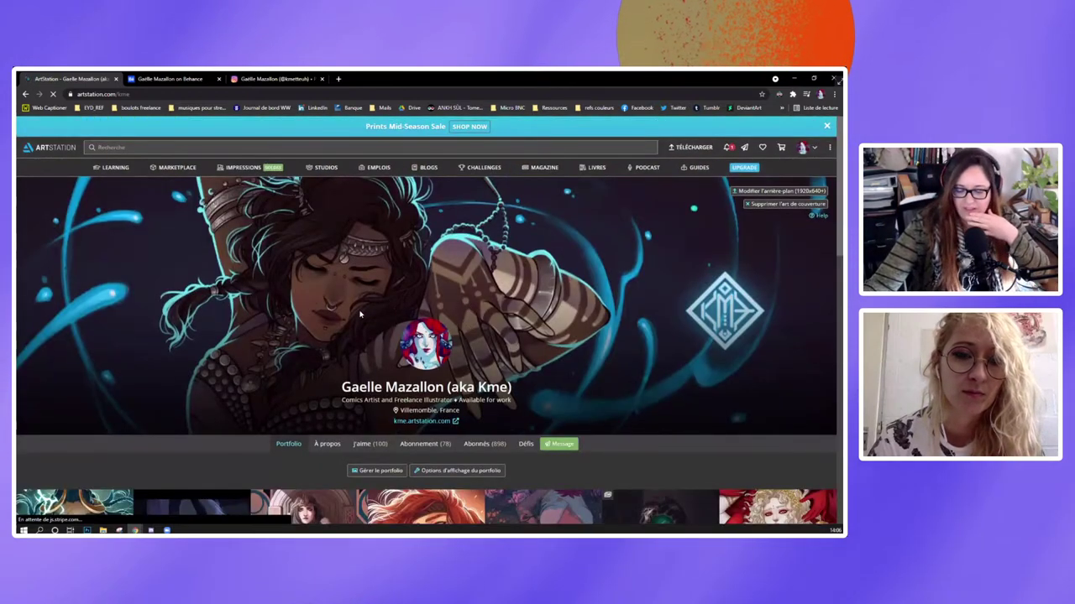
scroll(216, 368, "down", 2)
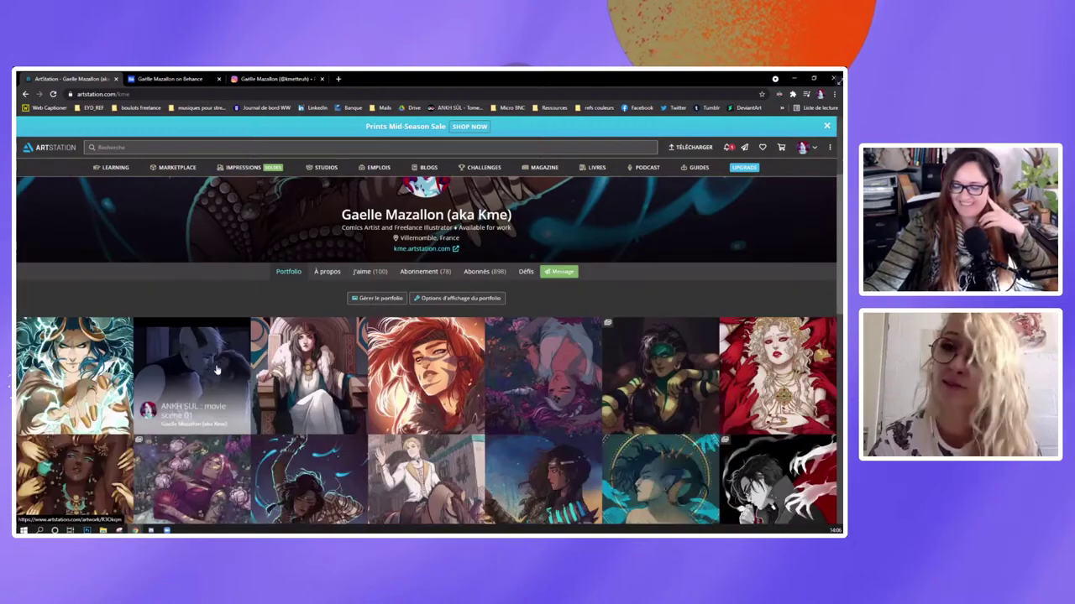
scroll(227, 372, "down", 1)
scroll(236, 374, "down", 1)
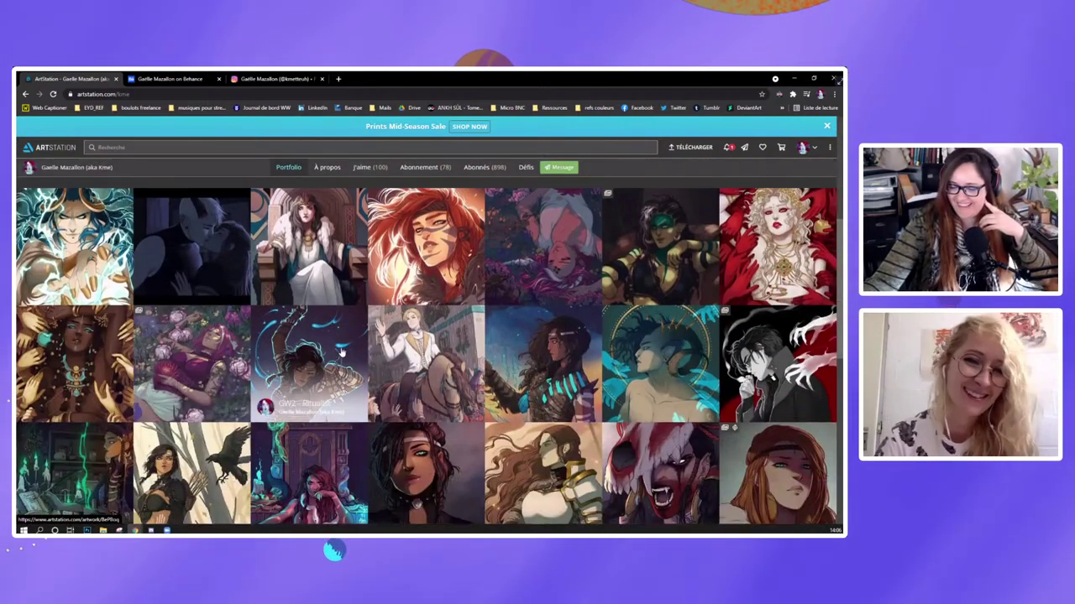
Open the Habemus Daemonium artwork and scroll through its page.
left_click(777, 361)
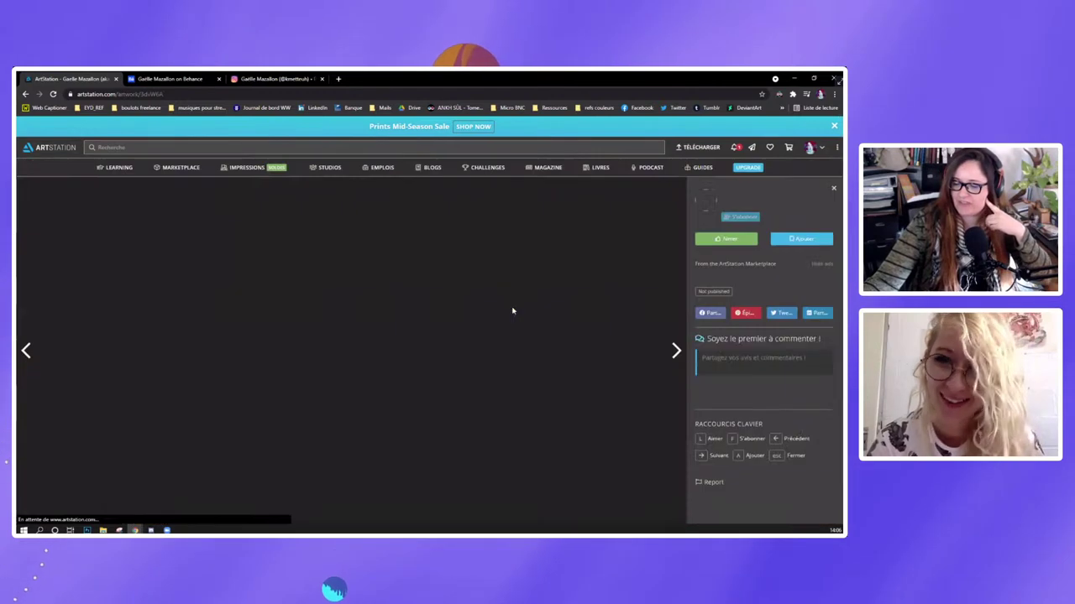
scroll(452, 332, "down", 4)
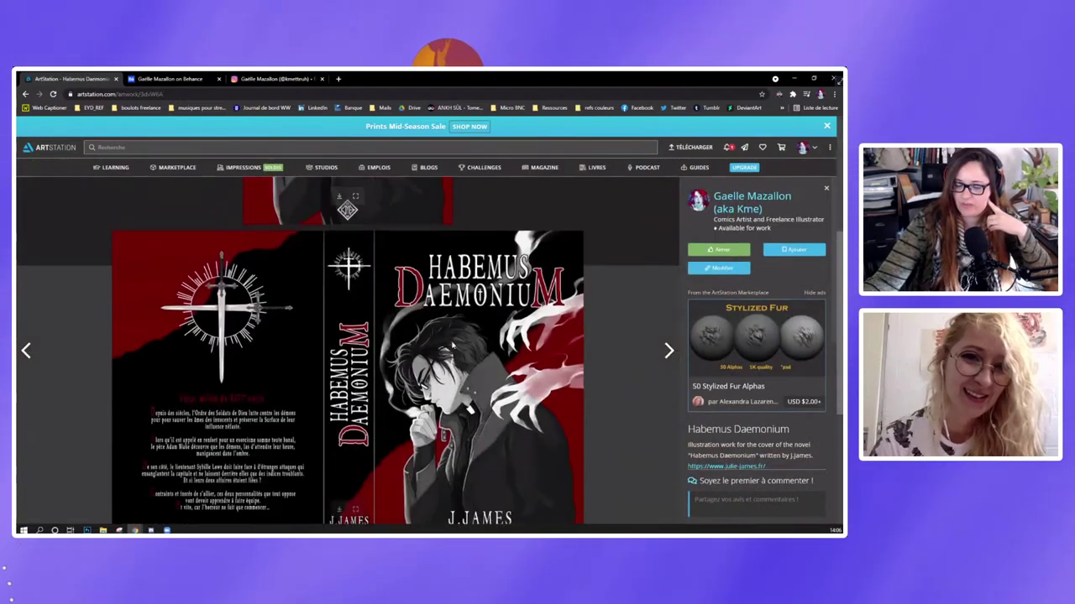
scroll(452, 336, "up", 1)
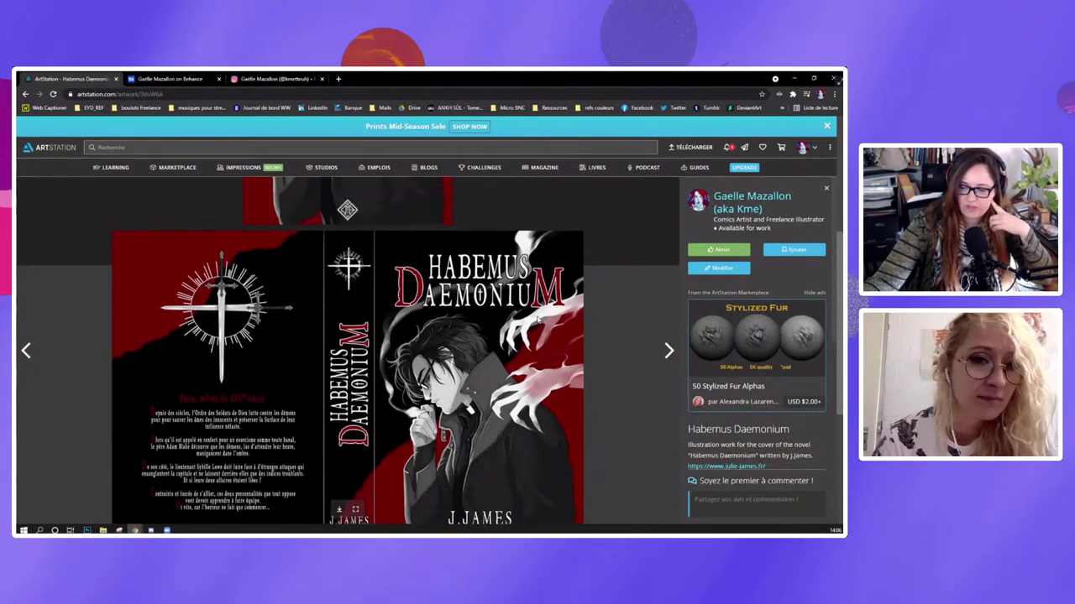
scroll(520, 327, "up", 3)
scroll(529, 319, "down", 4)
scroll(529, 313, "up", 3)
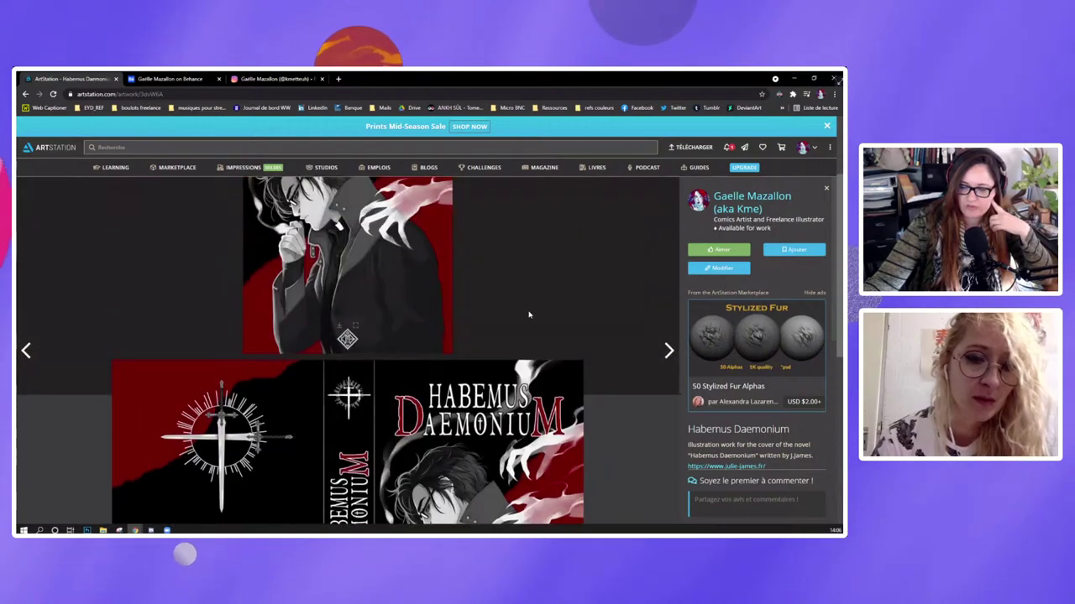
scroll(529, 312, "up", 2)
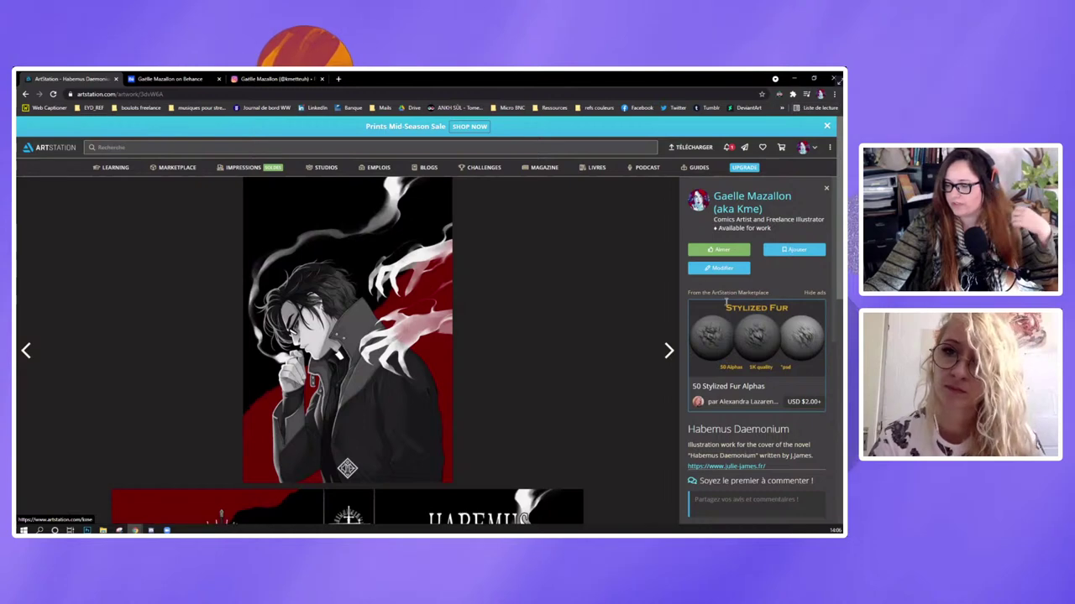
Step back via Raziel and Dernier Cycle to GW2 - Ritualist, then open the account menu.
left_click(26, 353)
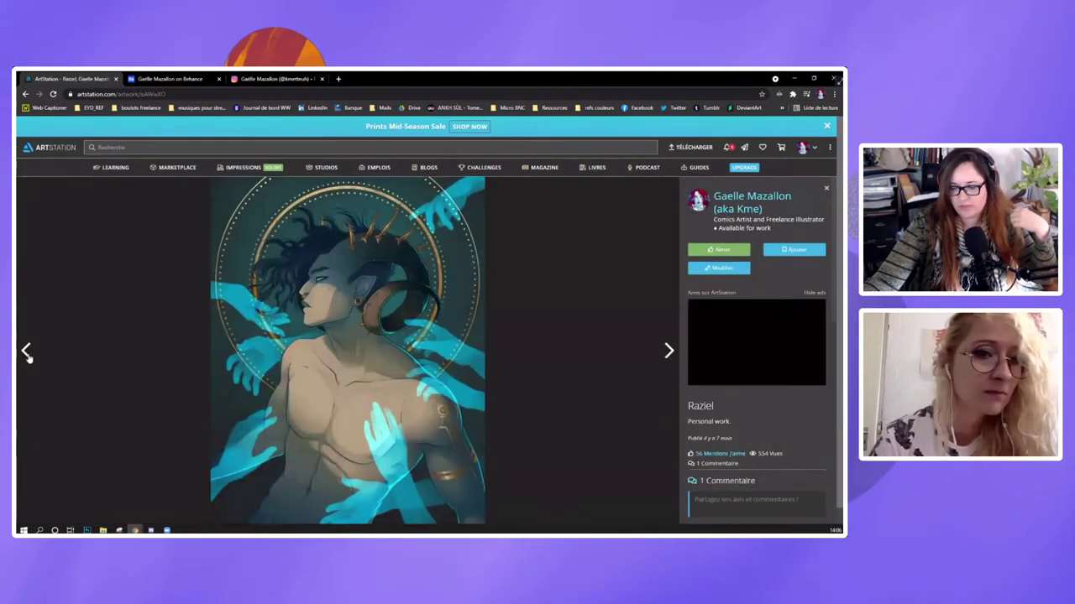
left_click(26, 353)
left_click(26, 353)
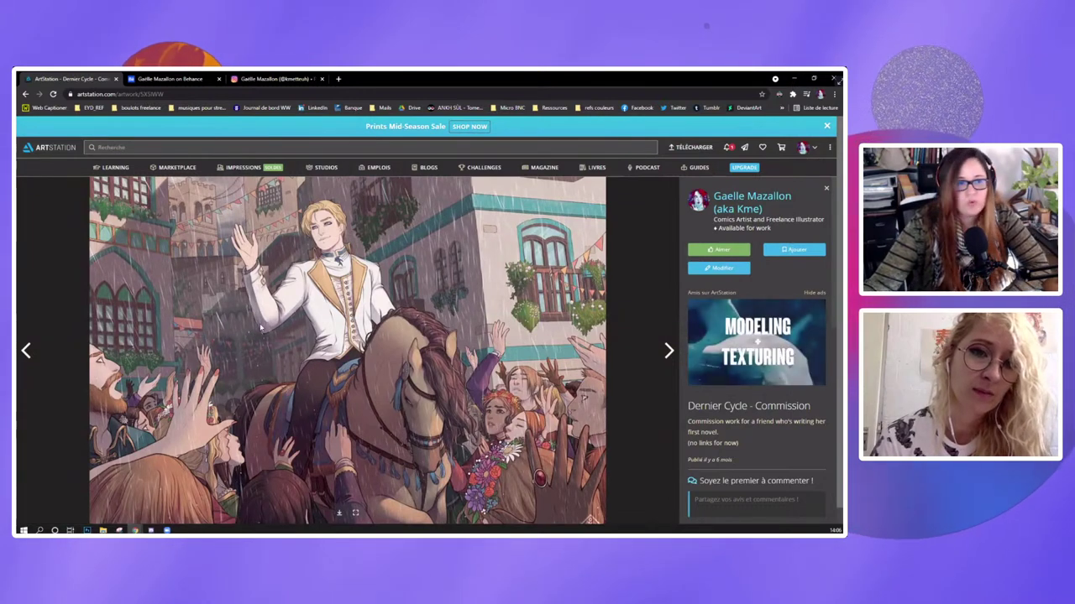
left_click(26, 352)
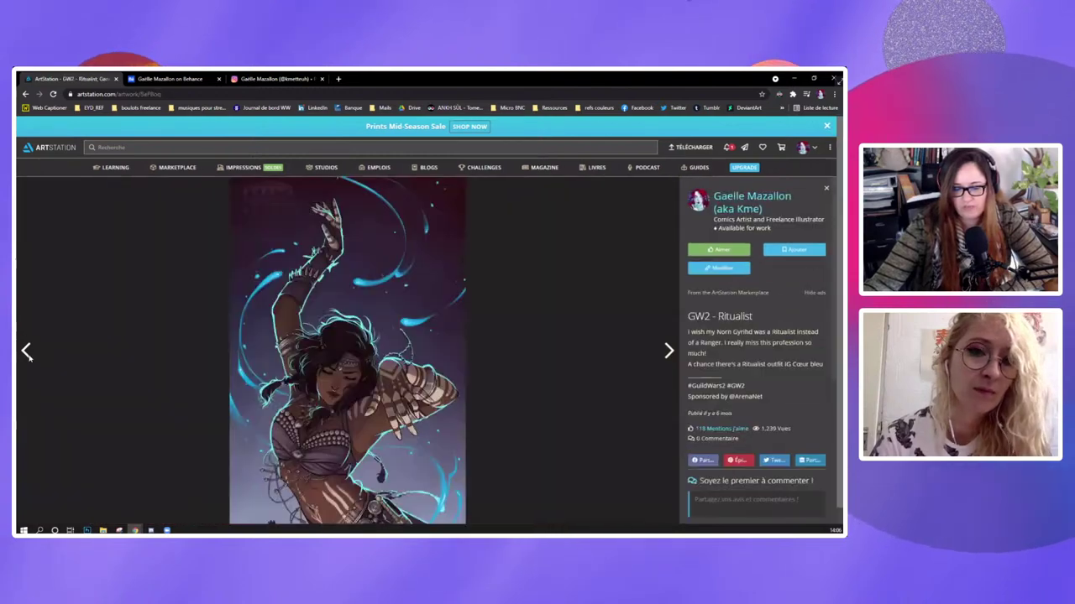
left_click(802, 148)
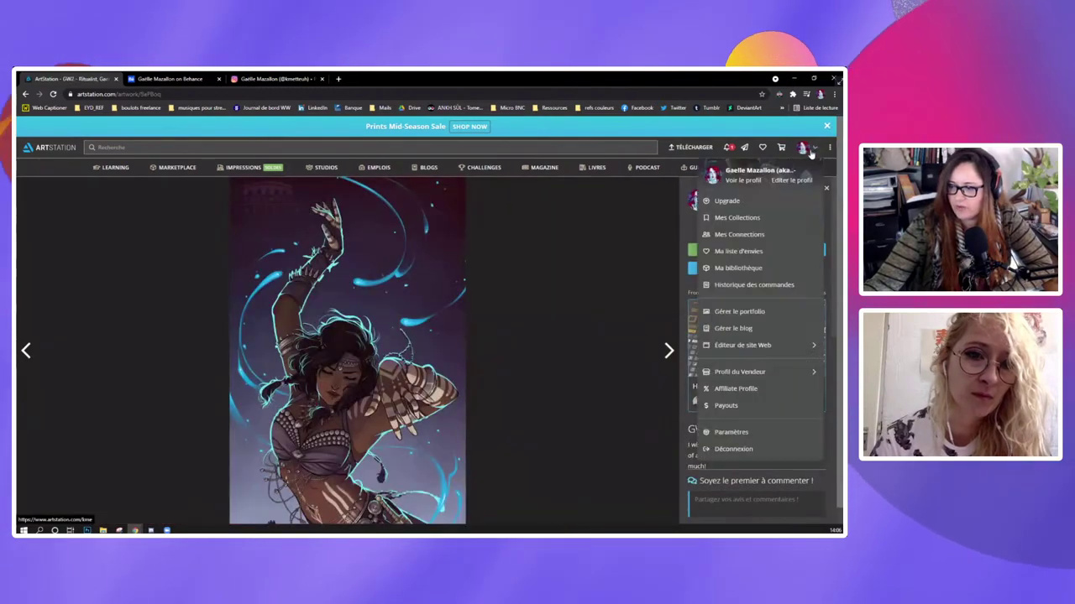
Choose 'Voir le profil' and look over the banner and portfolio thumbnails.
left_click(743, 180)
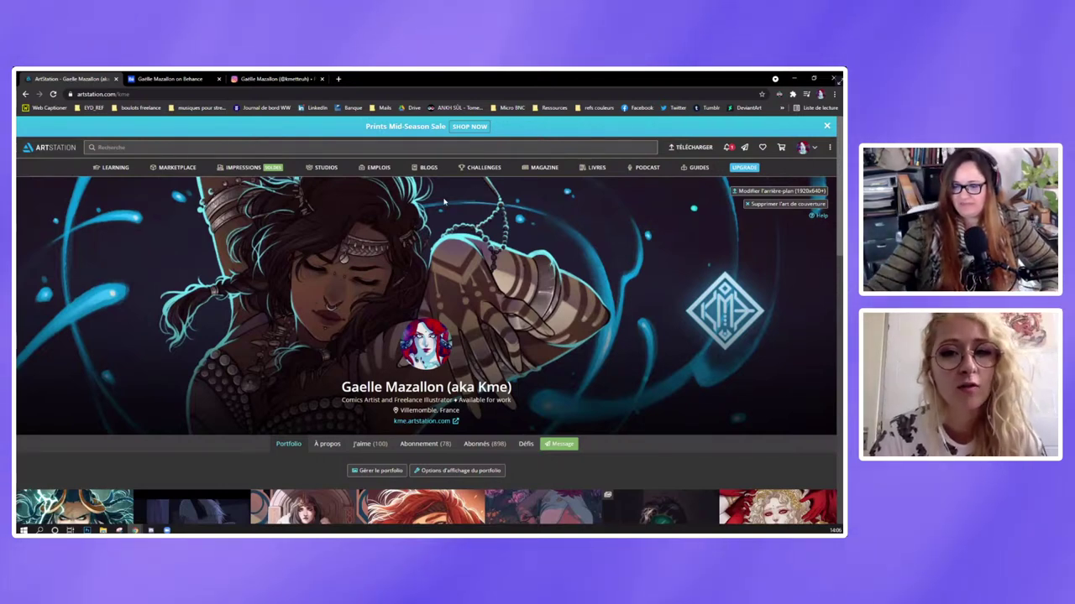
scroll(327, 216, "down", 3)
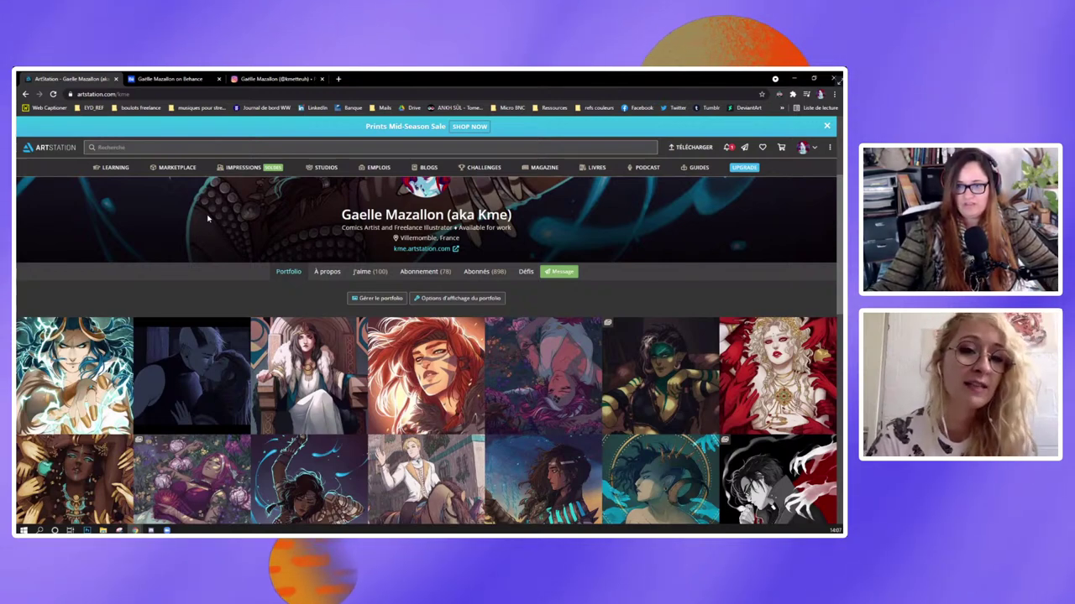
scroll(222, 323, "up", 2)
scroll(221, 323, "down", 1)
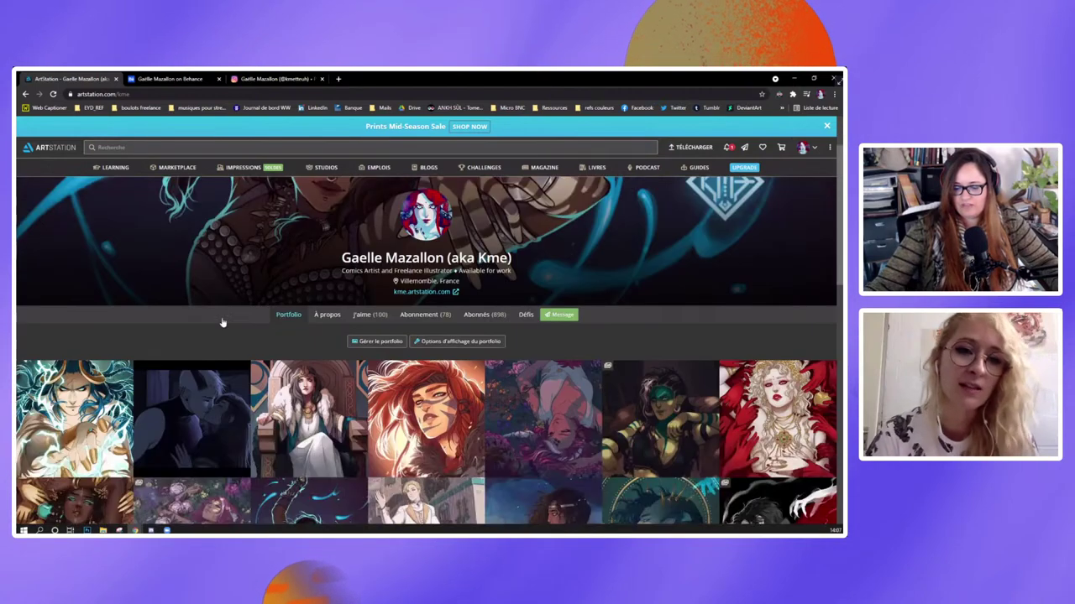
scroll(252, 352, "down", 1)
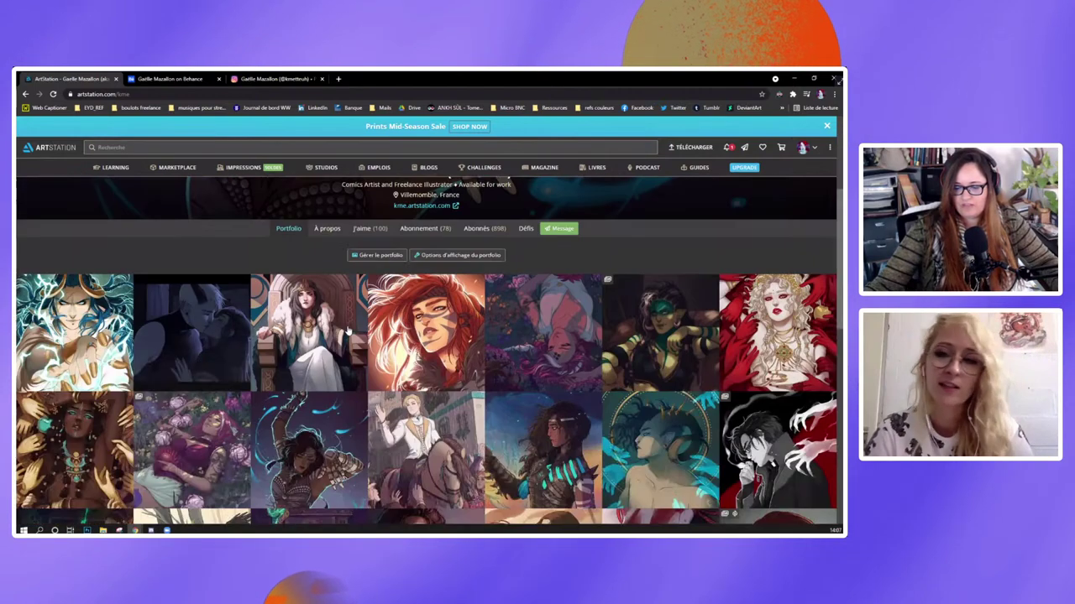
left_click(216, 323)
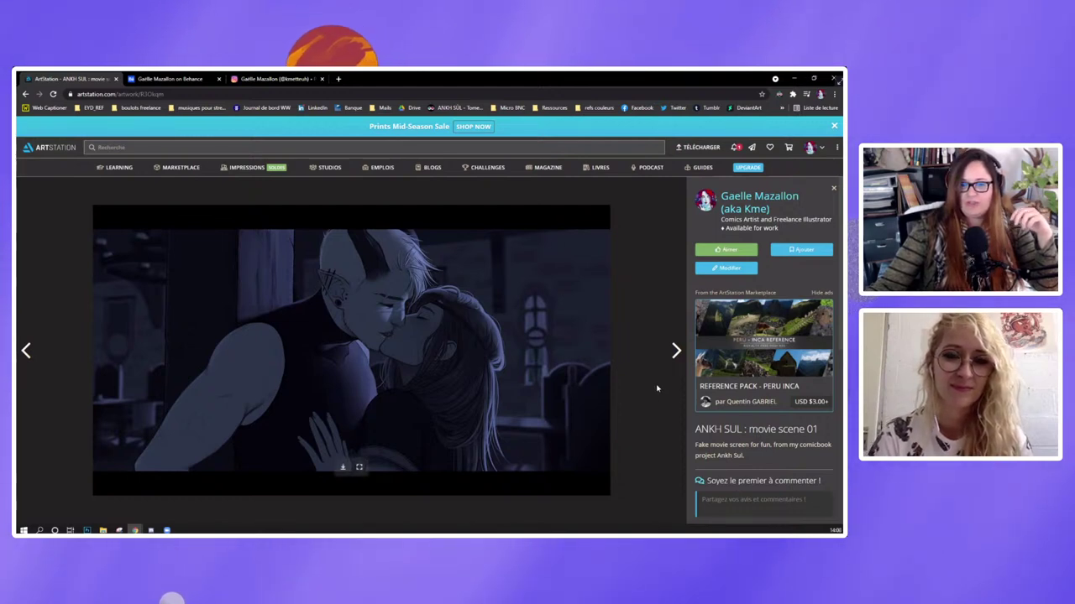
Go to the artist's profile via the avatar's 'Voir le profil' and scroll to the full portfolio grid.
left_click(809, 147)
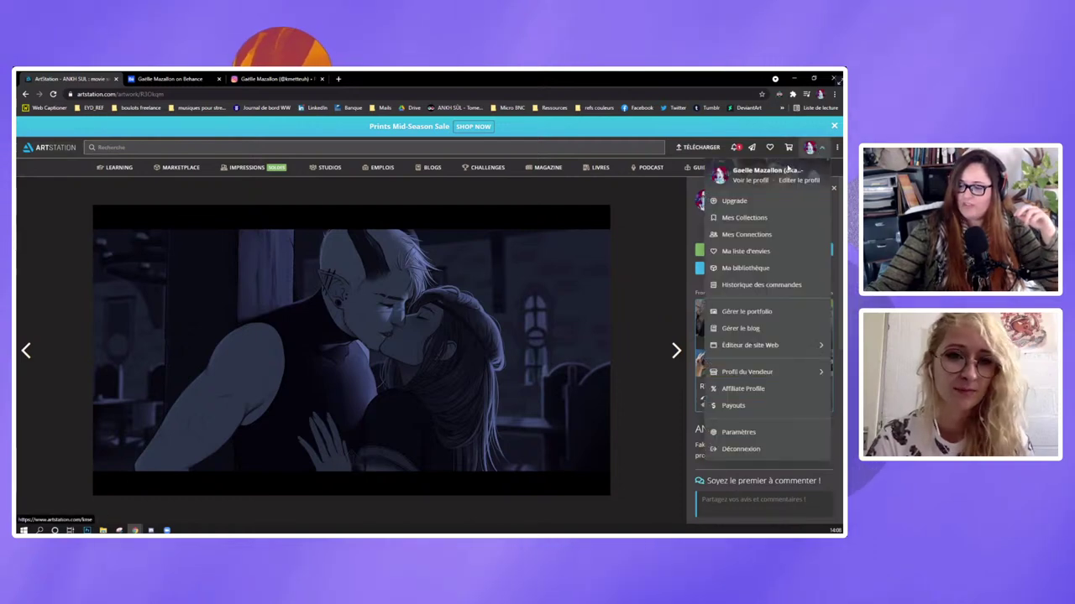
left_click(743, 182)
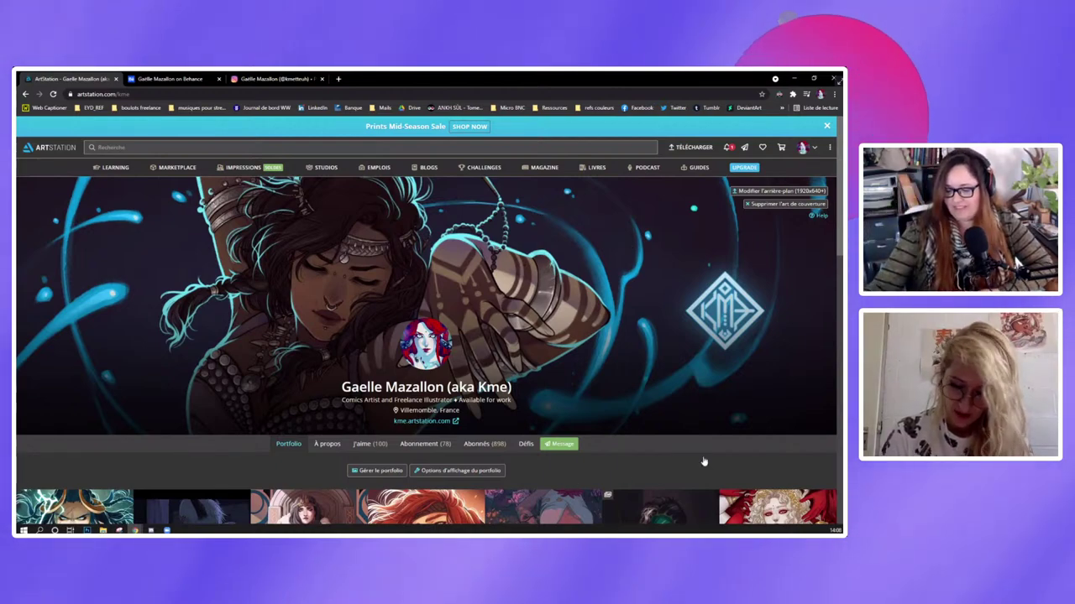
scroll(703, 461, "down", 3)
scroll(672, 428, "down", 1)
scroll(647, 404, "down", 1)
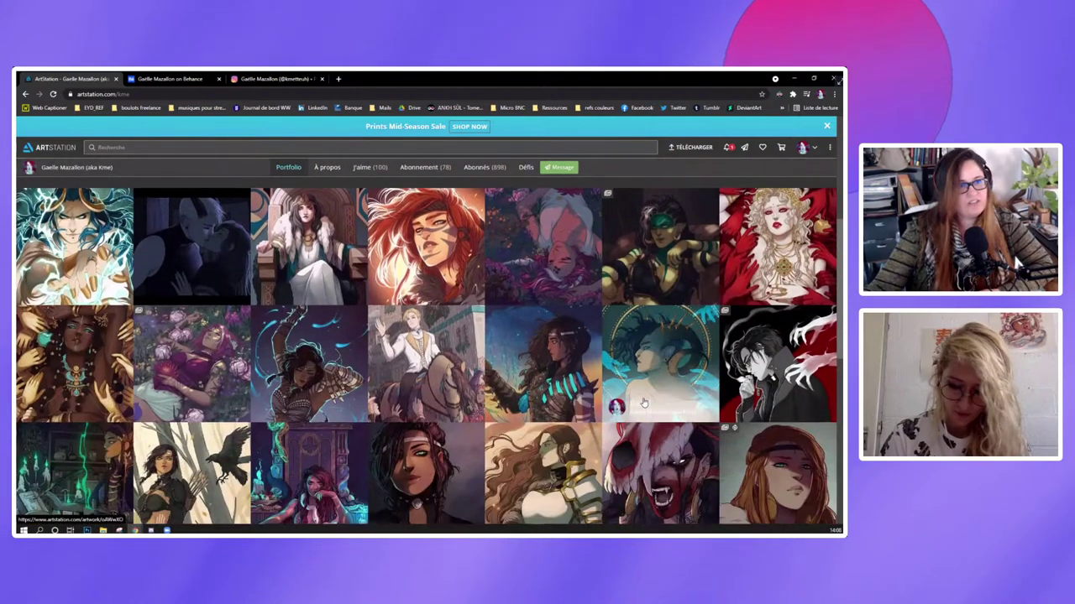
Scroll further down the portfolio grid.
scroll(641, 404, "down", 2)
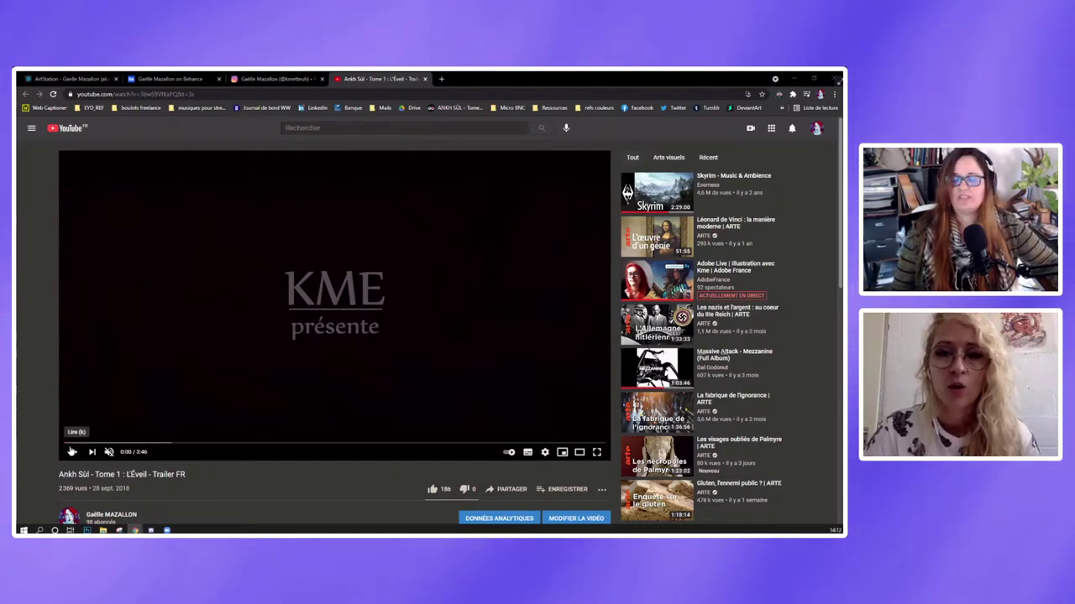
Turn on French subtitles and play the Ankh Sûl trailer through to the 'Production et Musique' credits.
left_click(527, 454)
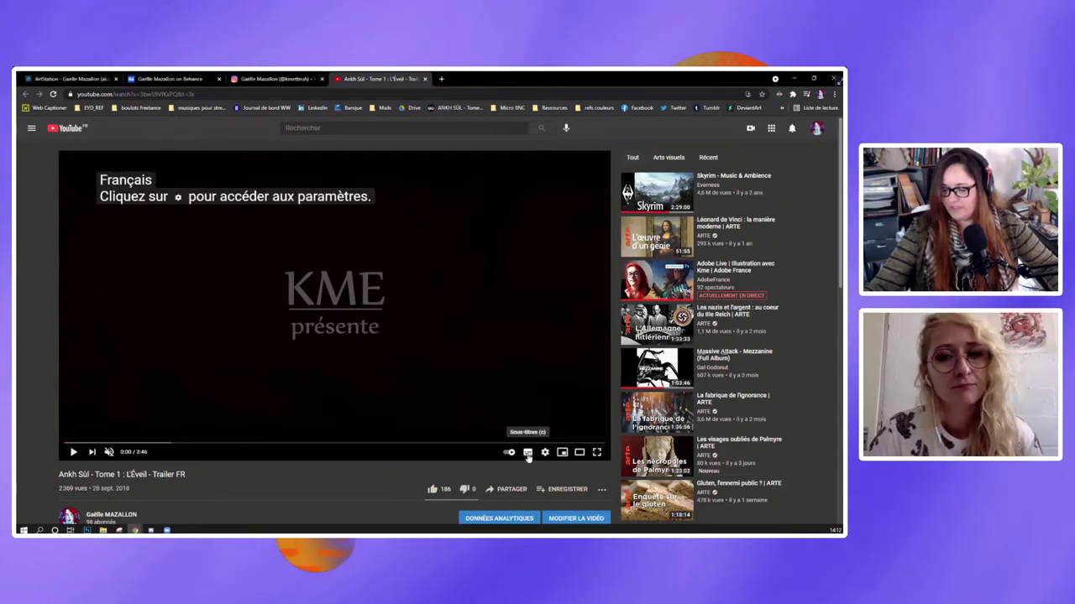
left_click(73, 453)
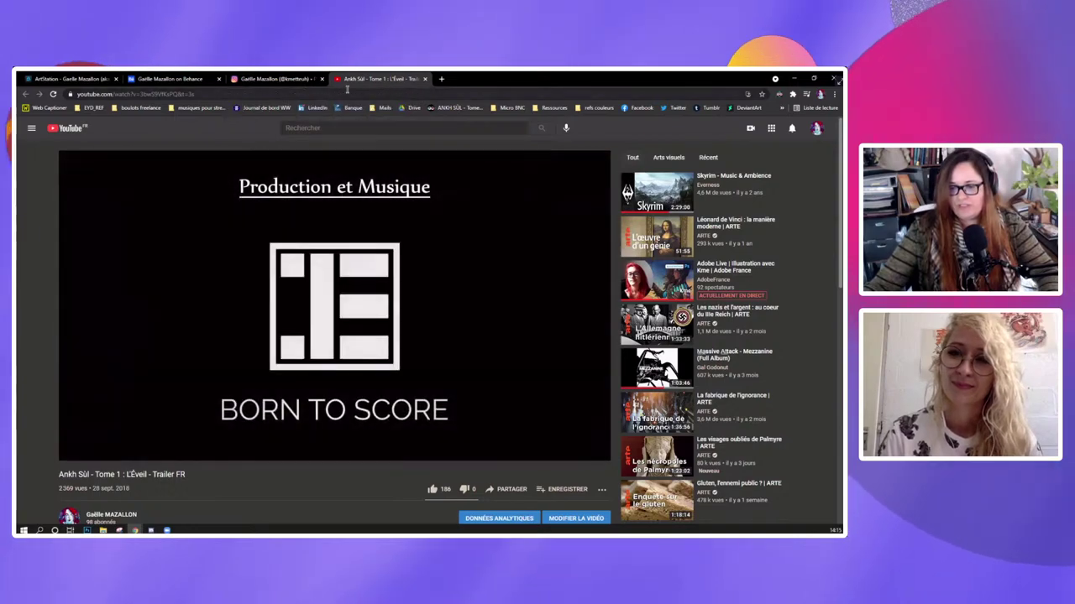
Close the other tabs and return to the ArtStation portfolio grid.
left_click(115, 79)
left_click(116, 79)
left_click(116, 79)
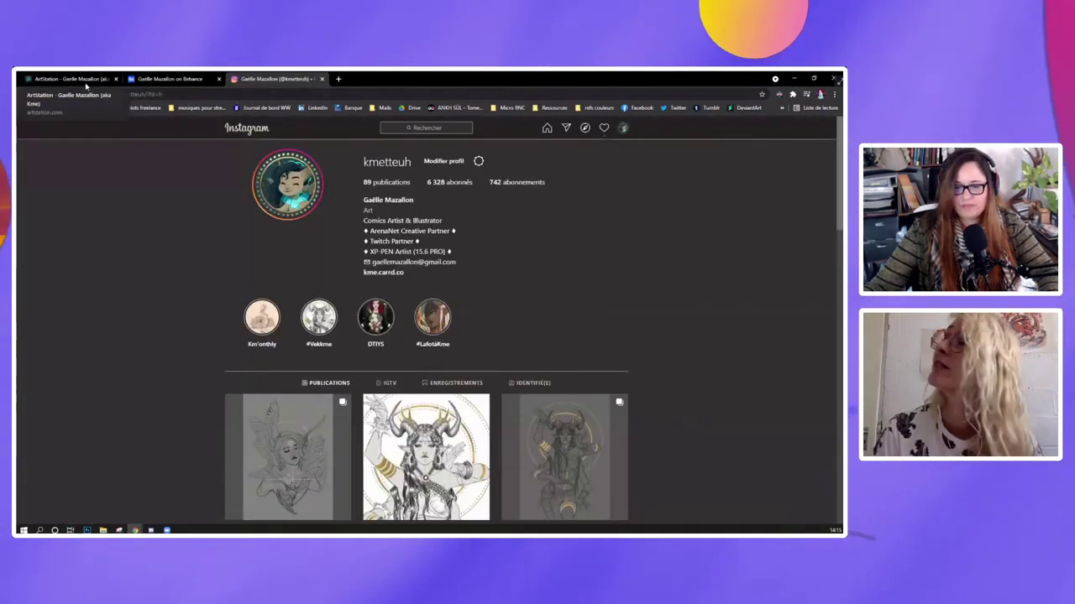
left_click(86, 81)
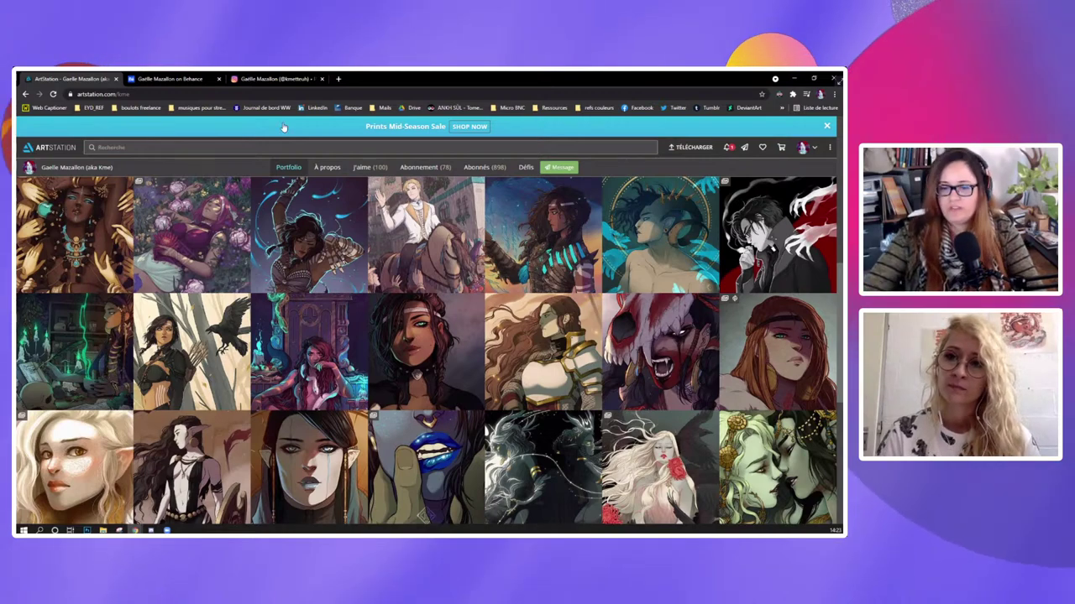
left_click(131, 79)
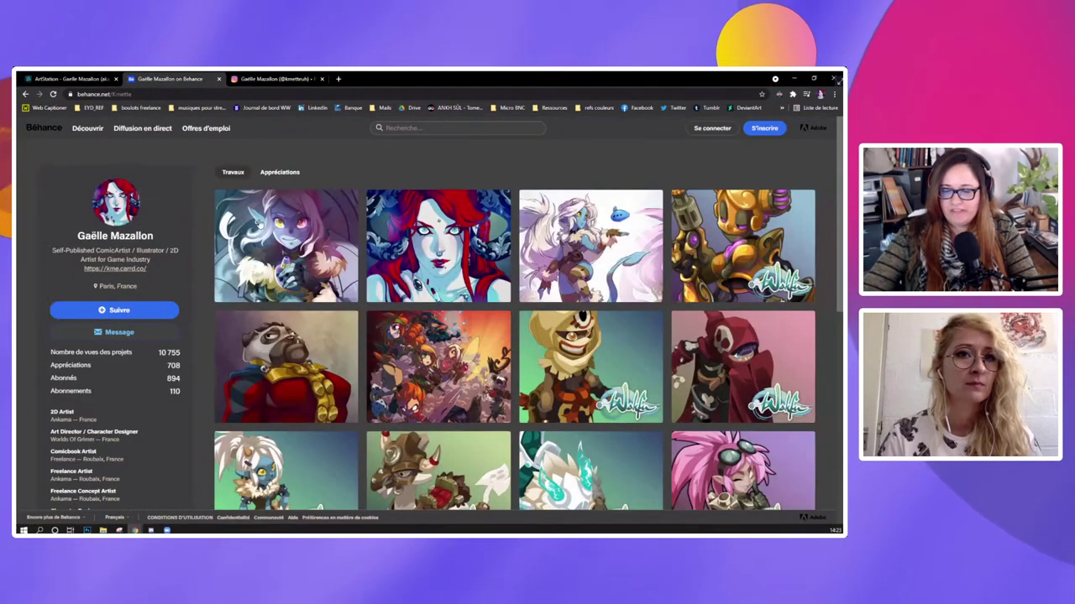
scroll(544, 300, "down", 2)
scroll(544, 300, "down", 1)
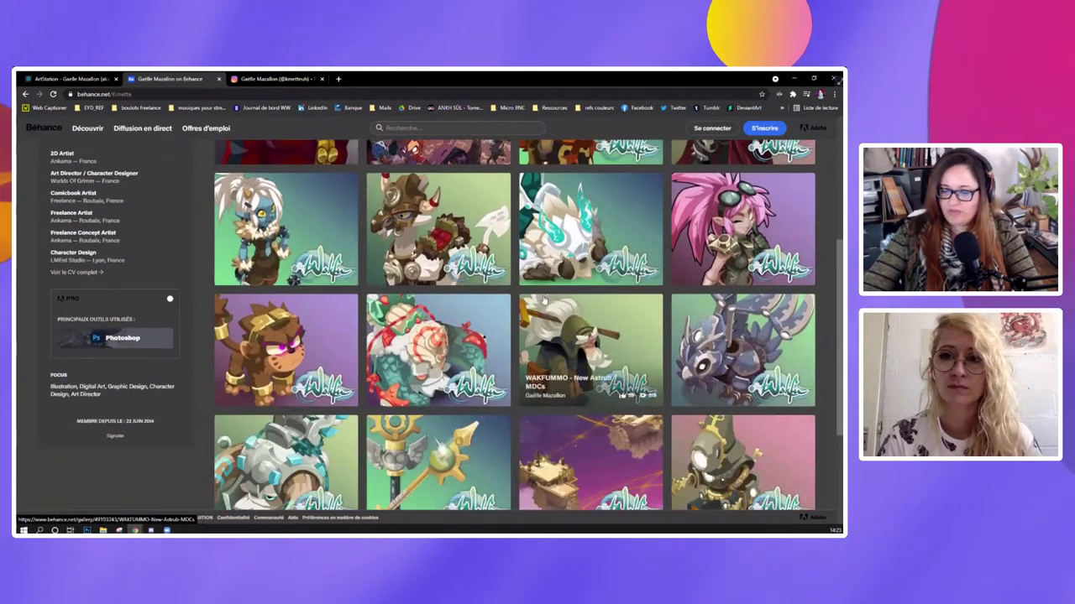
scroll(544, 299, "down", 2)
scroll(498, 359, "up", 1)
scroll(472, 370, "up", 1)
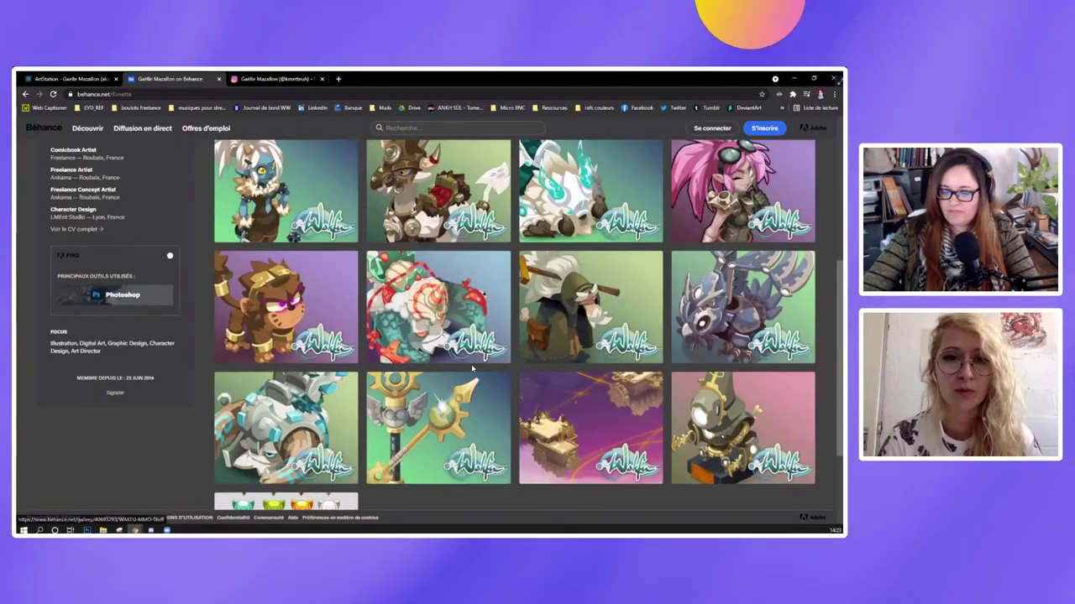
scroll(472, 371, "up", 1)
scroll(472, 370, "up", 2)
scroll(472, 370, "up", 1)
scroll(472, 370, "up", 1)
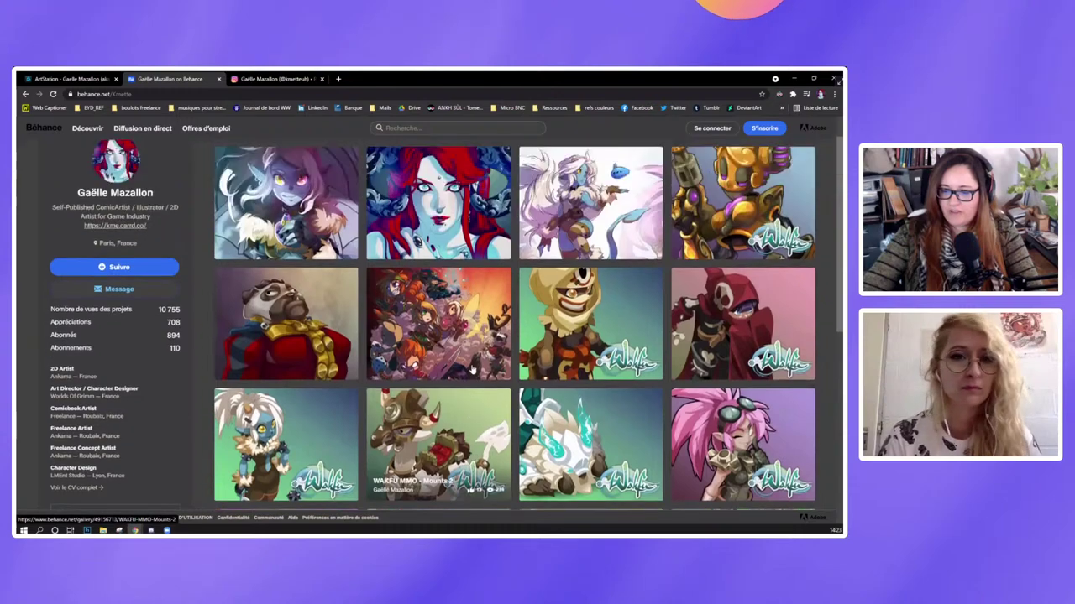
scroll(472, 370, "down", 3)
scroll(472, 370, "down", 2)
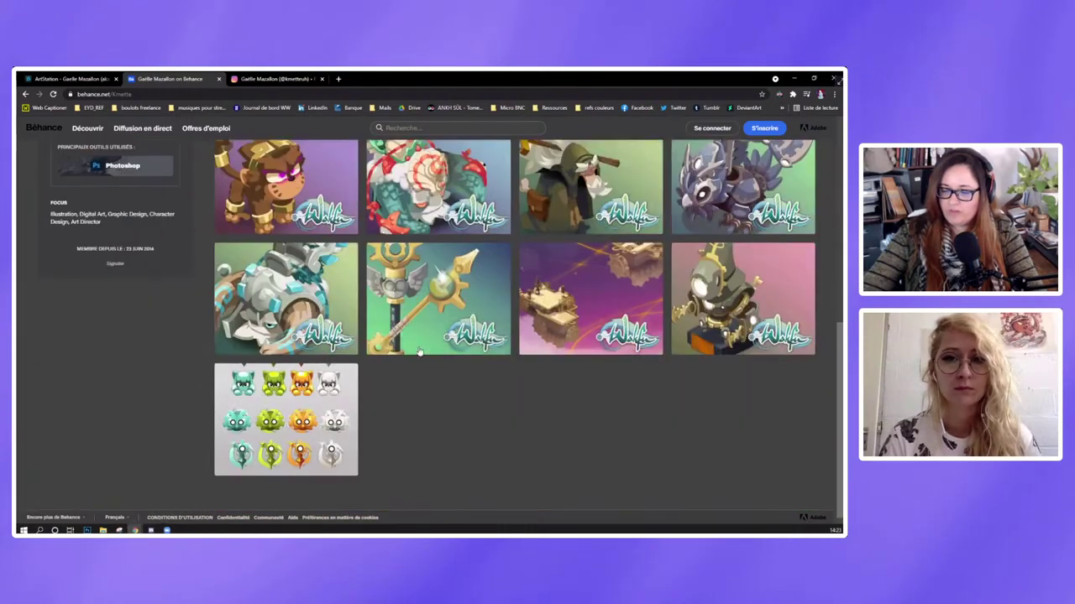
scroll(318, 309, "up", 2)
scroll(317, 309, "up", 2)
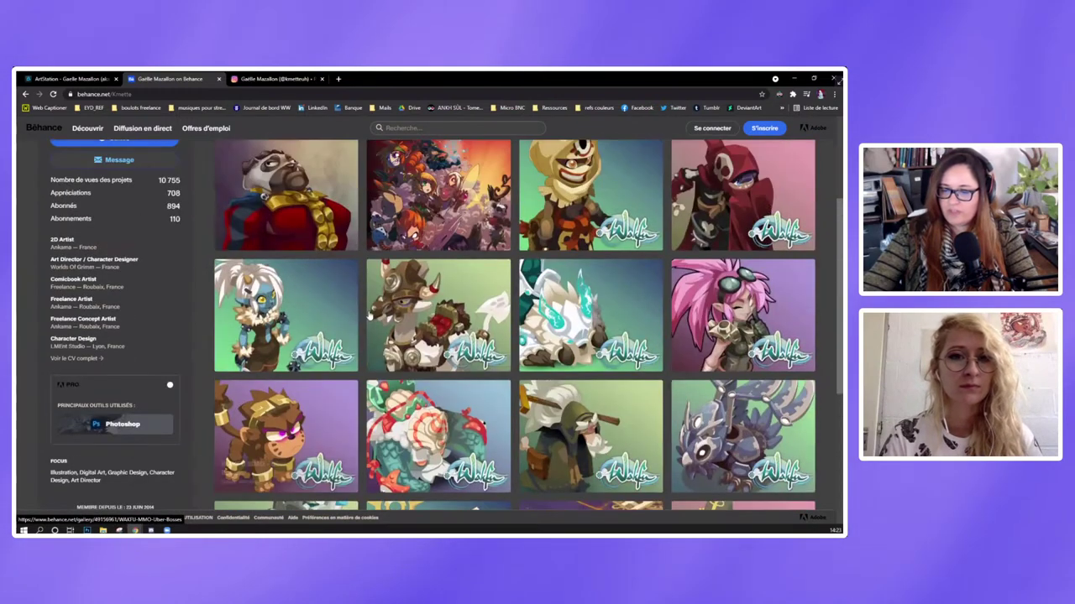
scroll(437, 336, "up", 2)
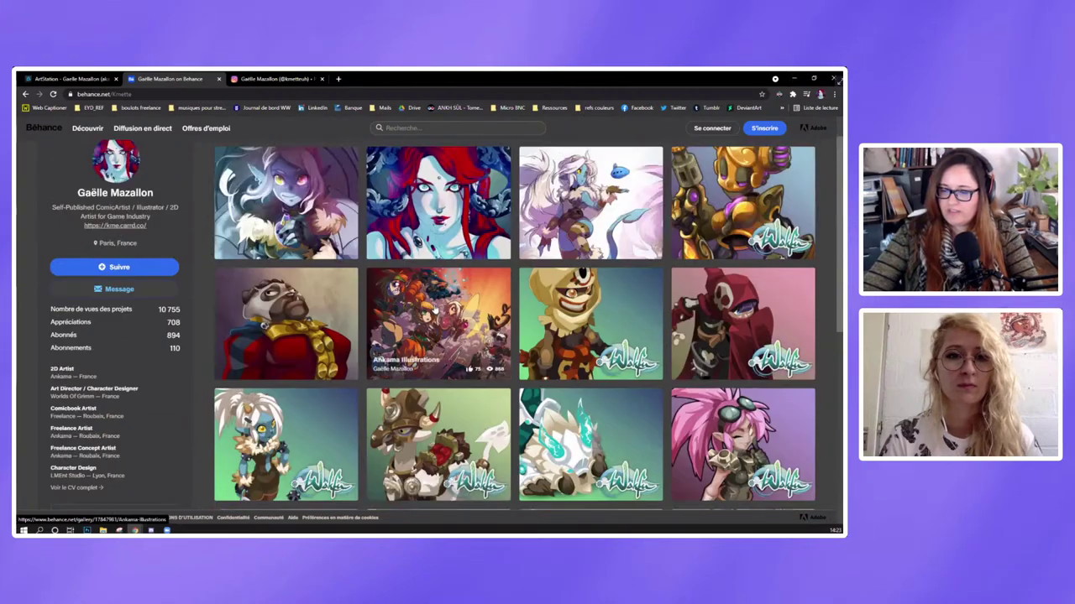
left_click(443, 309)
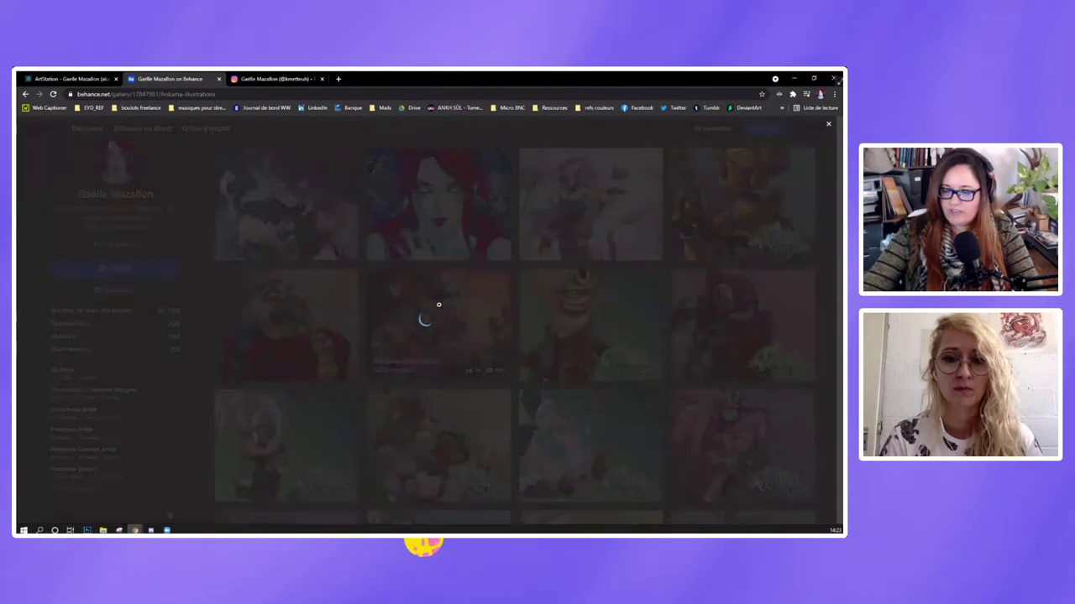
Scroll down through the Ankama Illustrations artwork on Behance.
scroll(387, 349, "down", 4)
scroll(387, 349, "down", 3)
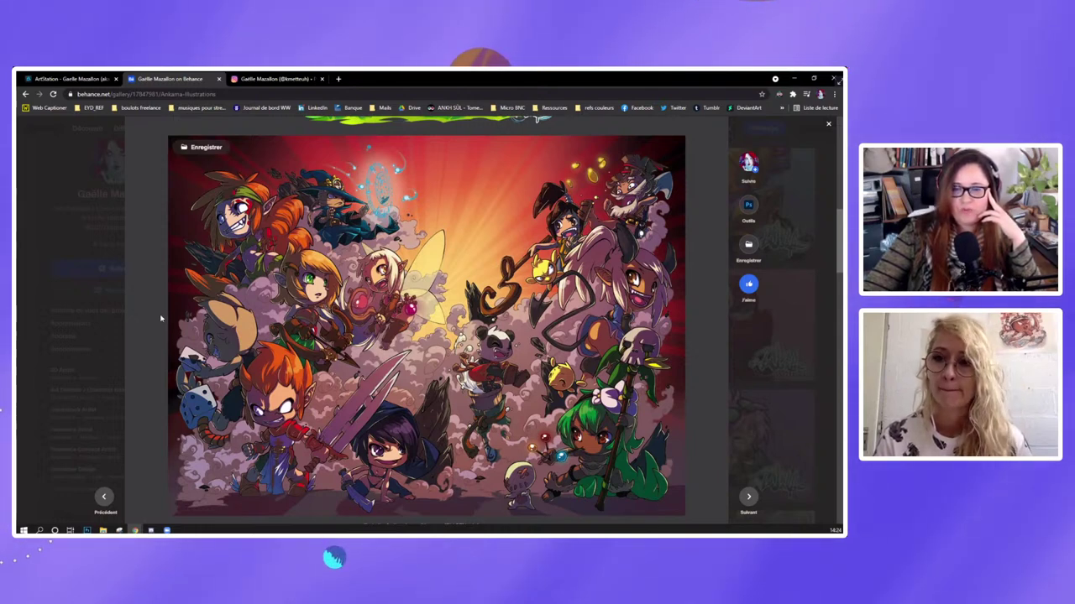
scroll(161, 317, "up", 1)
scroll(155, 336, "up", 3)
scroll(154, 348, "down", 3)
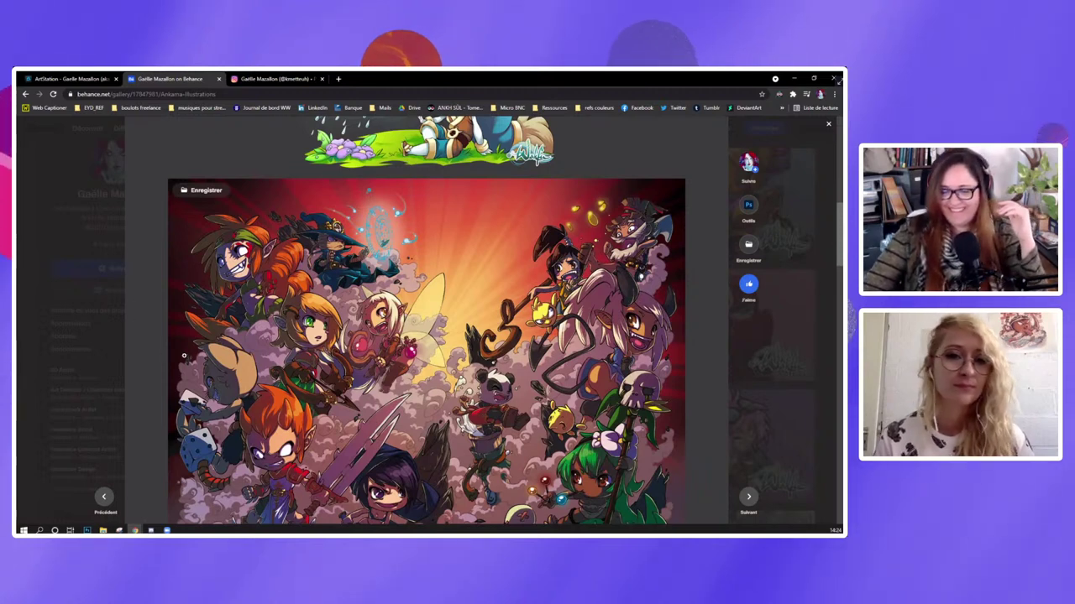
Scroll back to the top of the Ankama Illustrations project and close it, returning to the Wakfu portfolio grid.
scroll(156, 391, "up", 1)
scroll(156, 392, "up", 1)
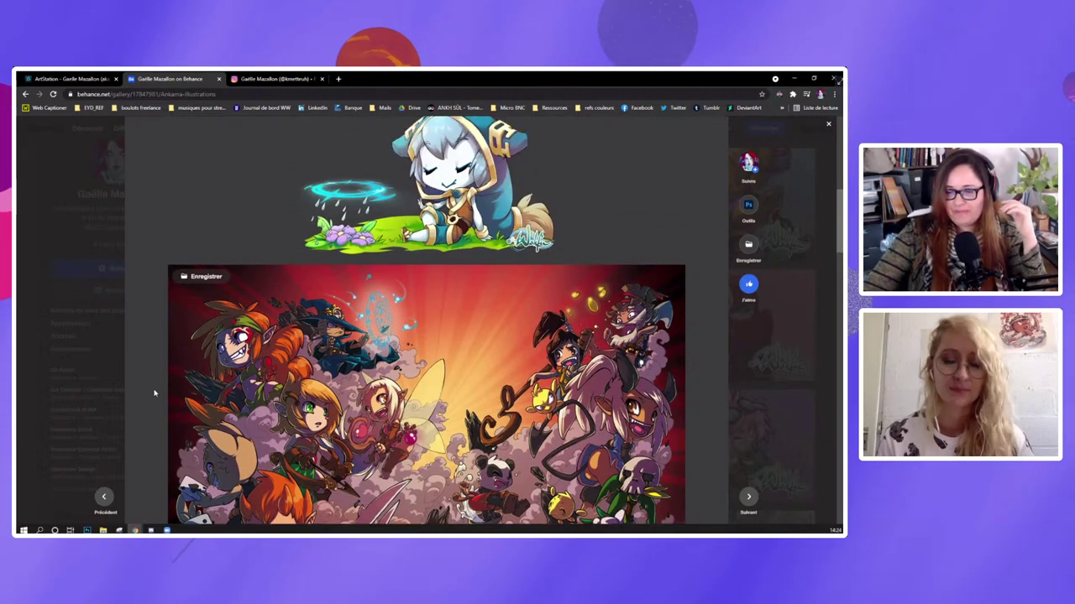
scroll(156, 391, "up", 2)
scroll(156, 392, "up", 1)
scroll(468, 486, "up", 2)
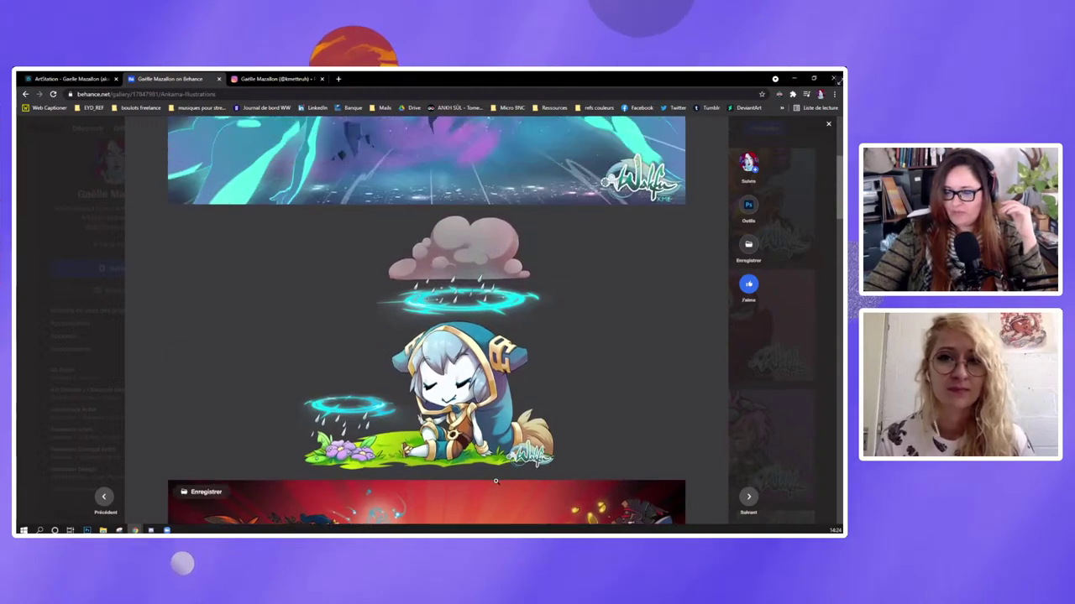
scroll(467, 485, "up", 5)
scroll(467, 485, "up", 1)
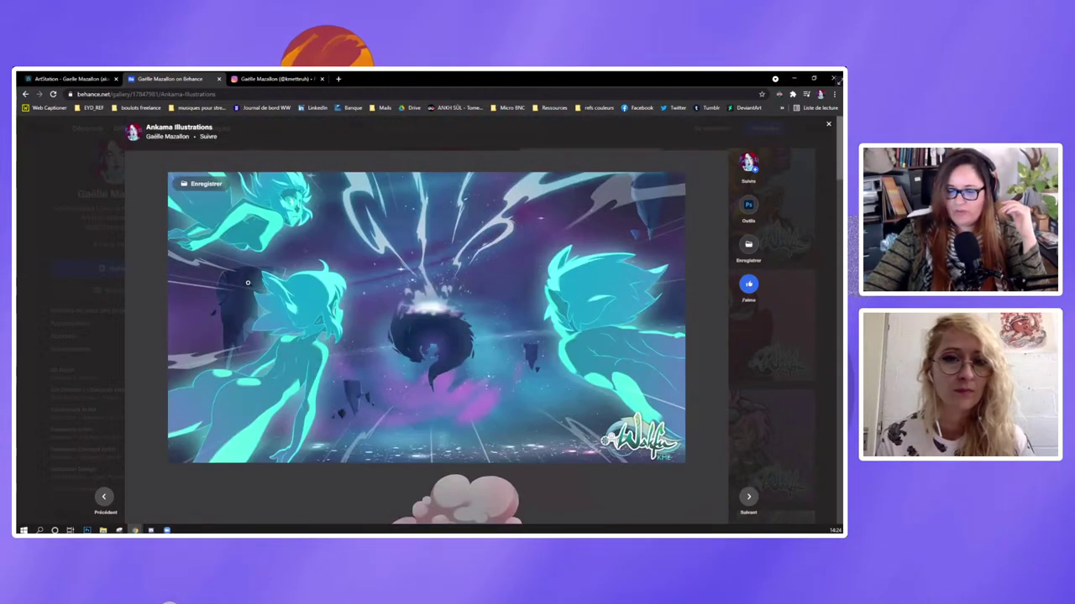
left_click(762, 389)
scroll(477, 332, "down", 1)
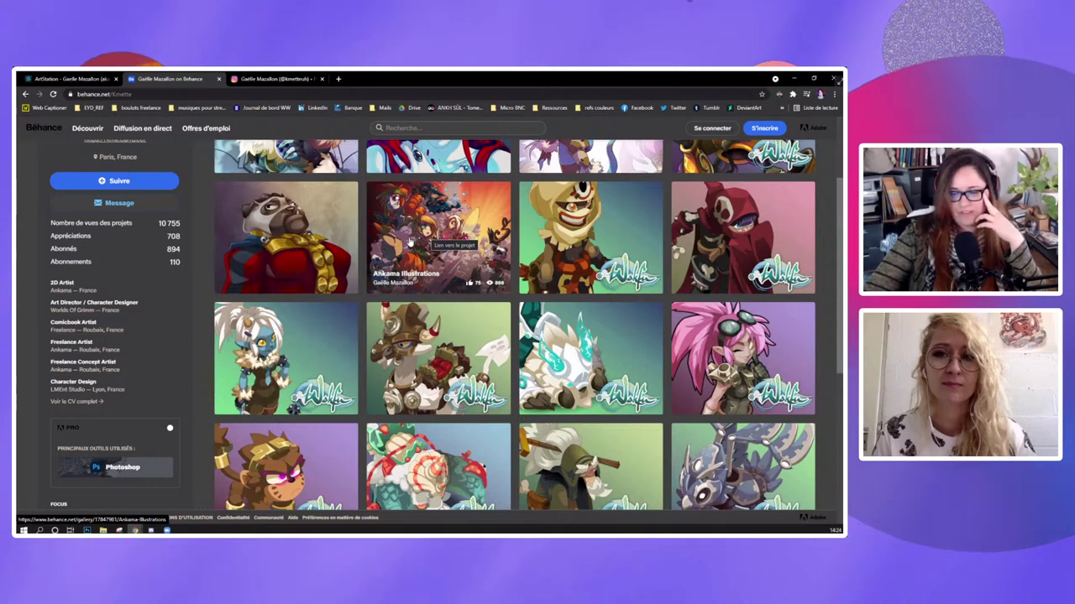
scroll(535, 300, "down", 2)
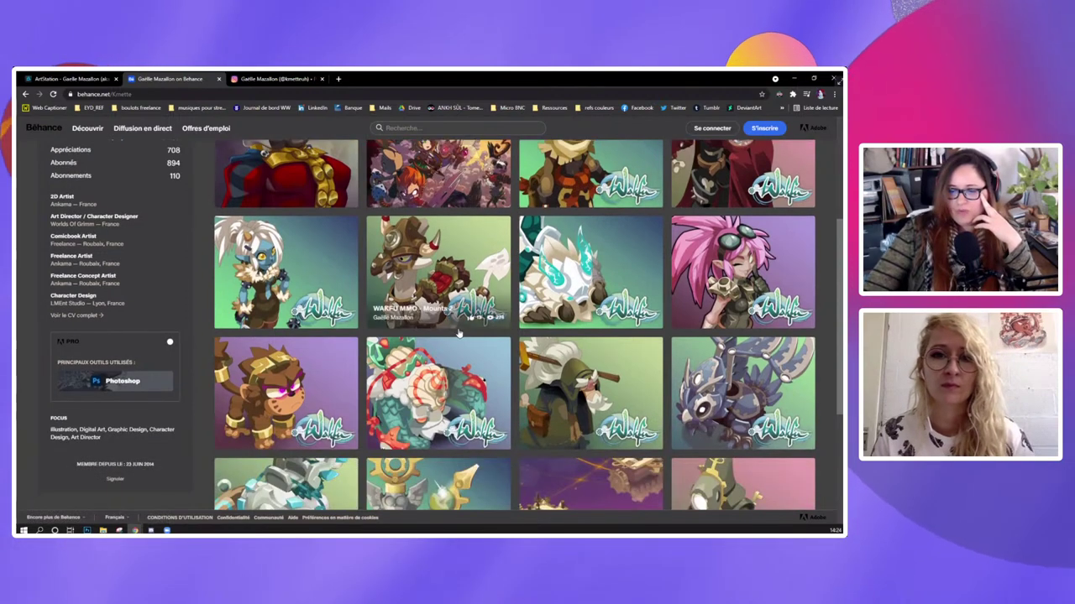
scroll(429, 323, "up", 5)
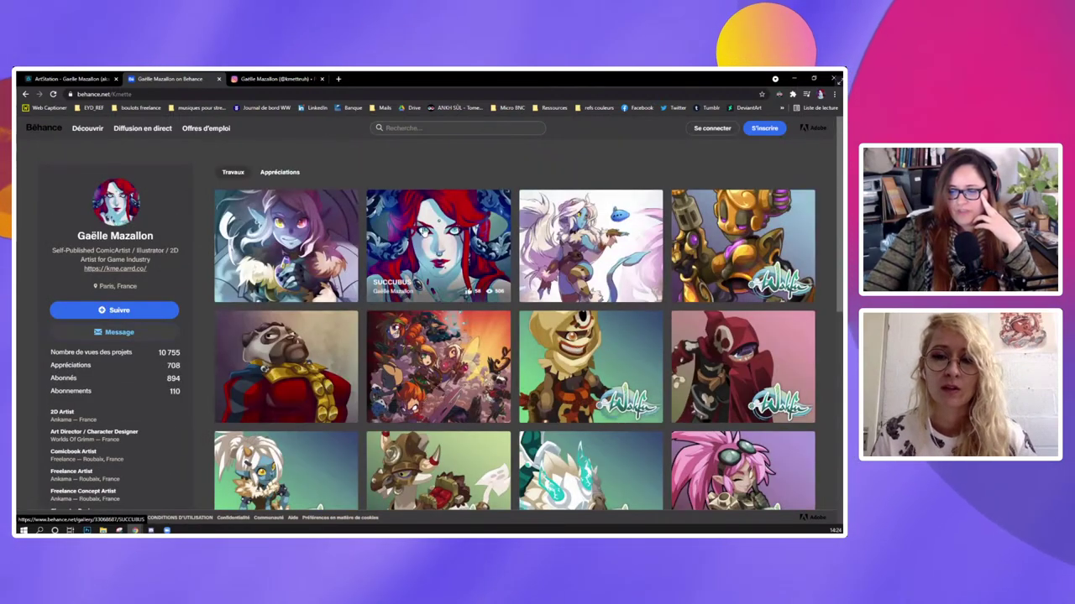
scroll(462, 285, "down", 1)
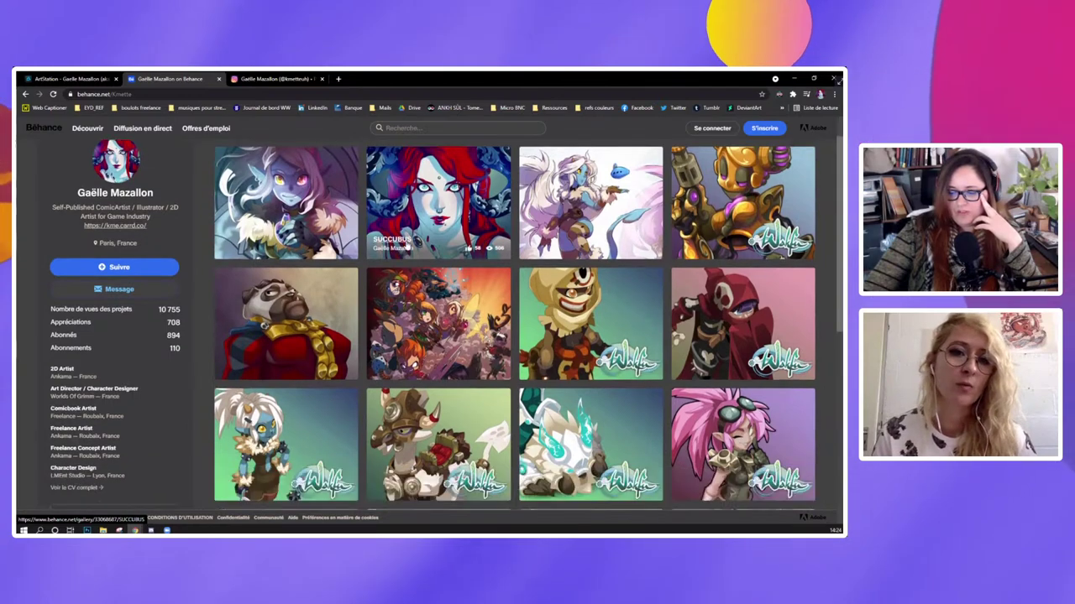
scroll(466, 294, "down", 2)
scroll(394, 369, "down", 4)
scroll(327, 437, "down", 1)
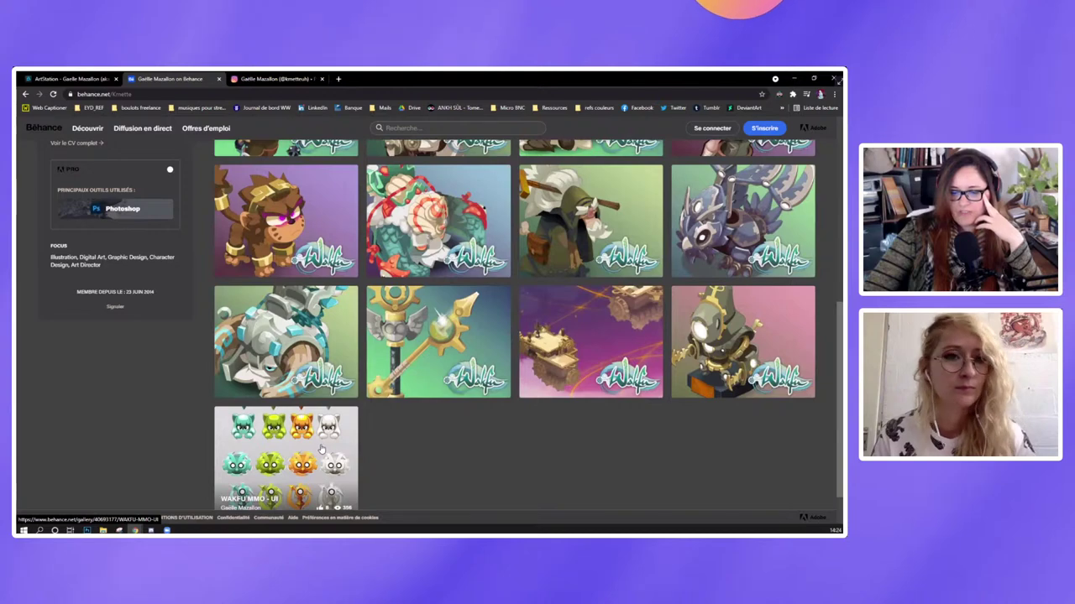
scroll(320, 451, "up", 2)
scroll(322, 451, "up", 2)
scroll(323, 451, "up", 2)
scroll(325, 451, "up", 2)
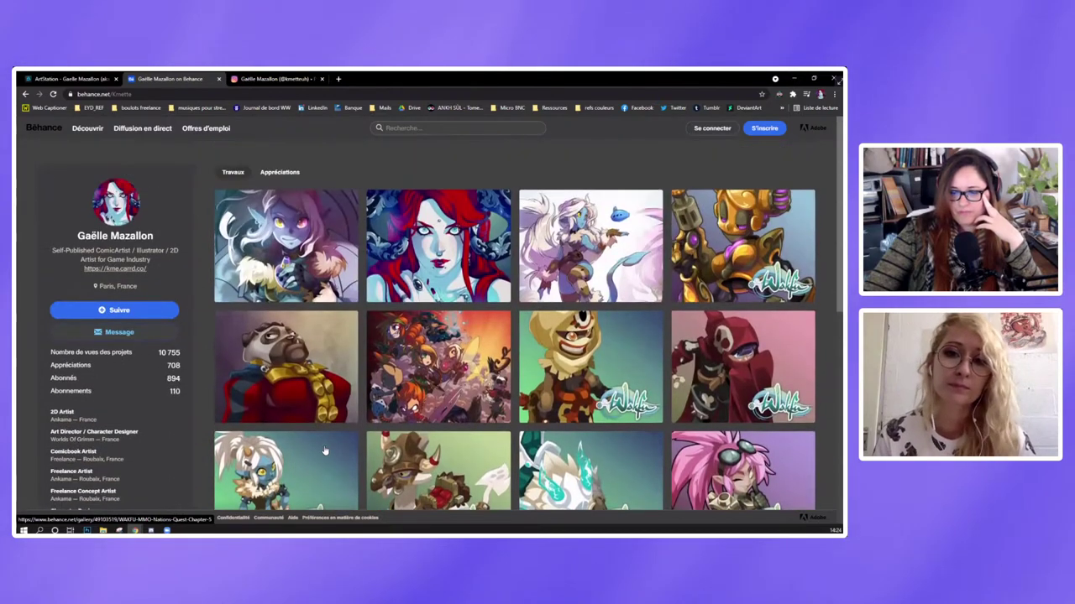
left_click(296, 262)
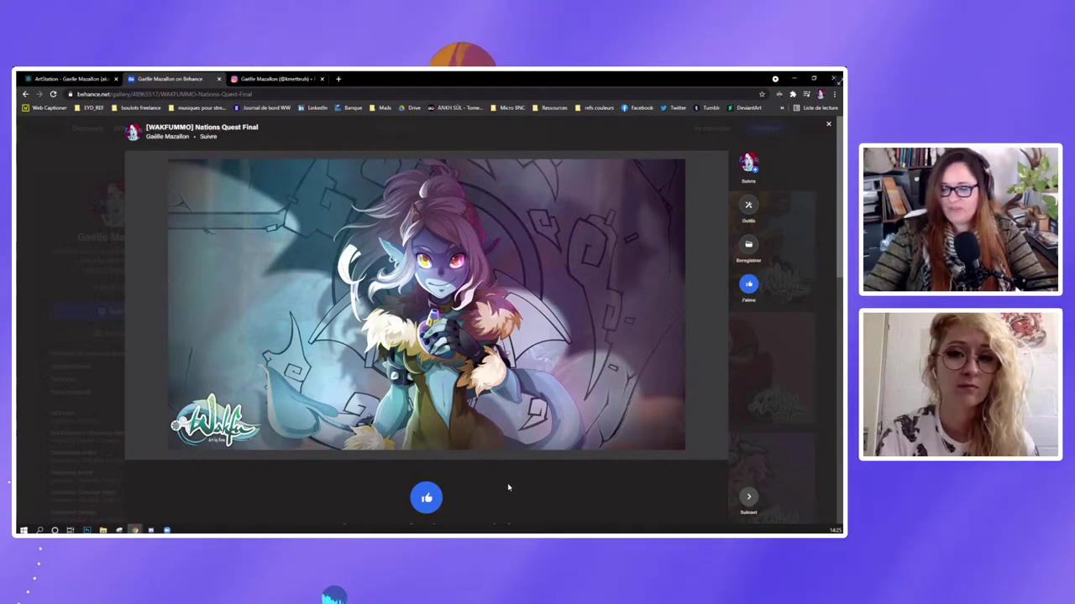
left_click(774, 430)
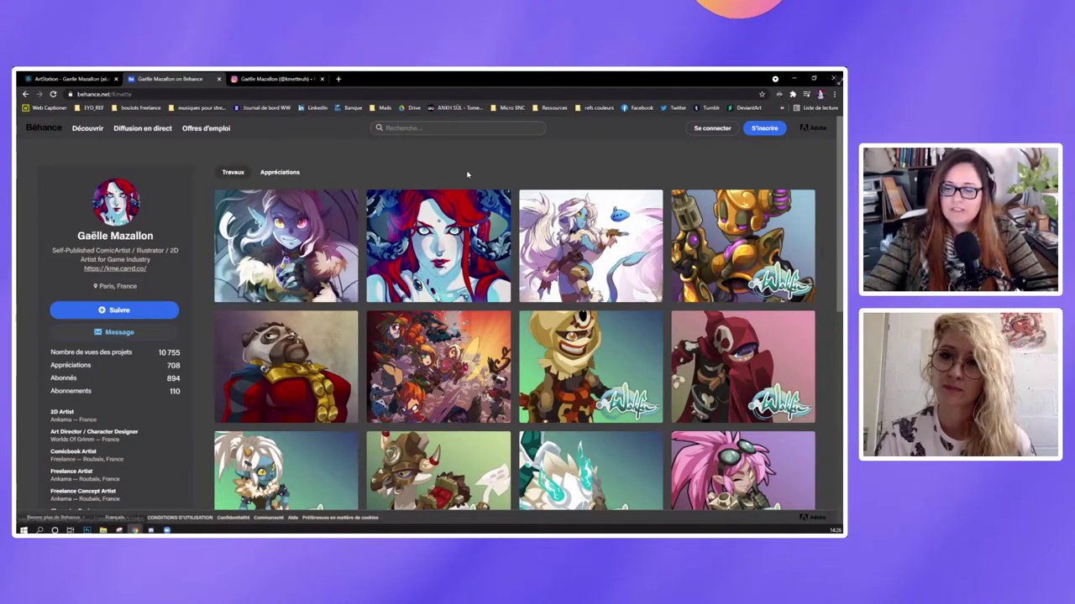
Scroll the Behance portfolio grid down to the final Wakfu monster artwork thumbnails.
scroll(467, 168, "down", 3)
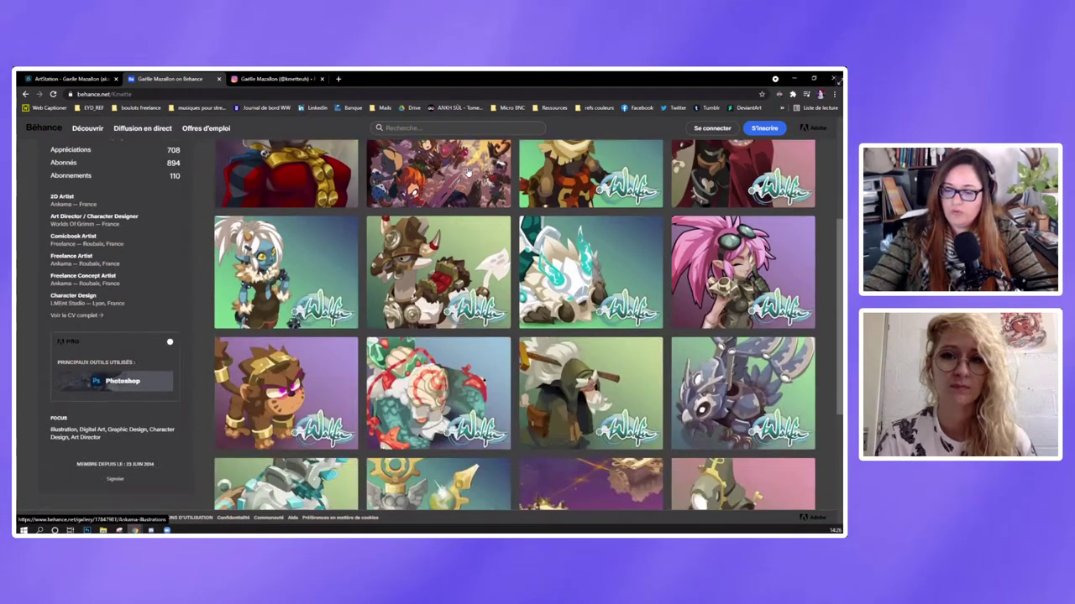
scroll(470, 181, "down", 2)
scroll(470, 182, "down", 1)
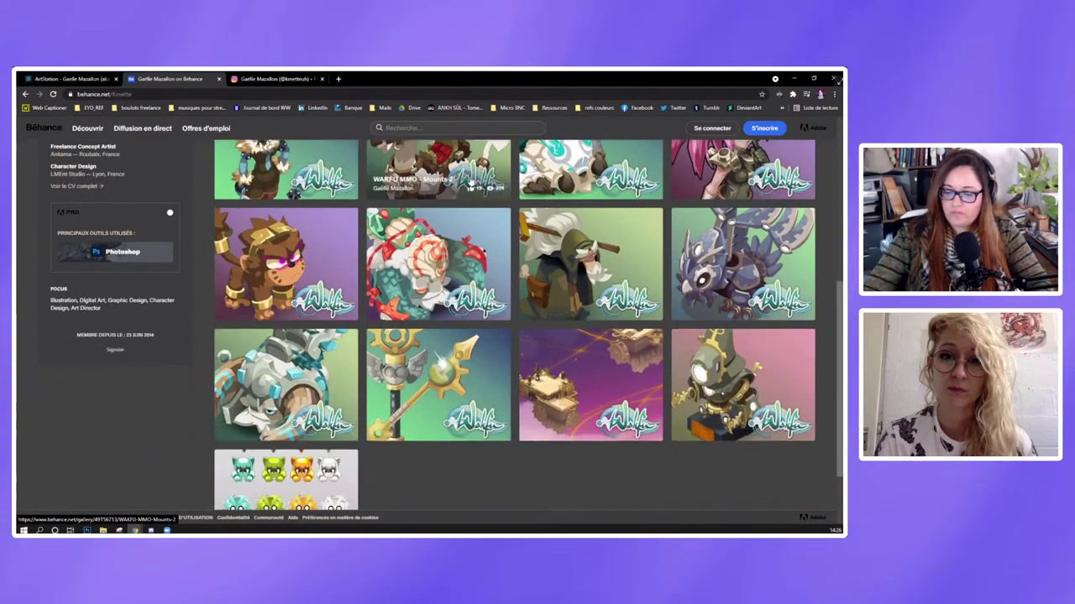
scroll(470, 181, "down", 1)
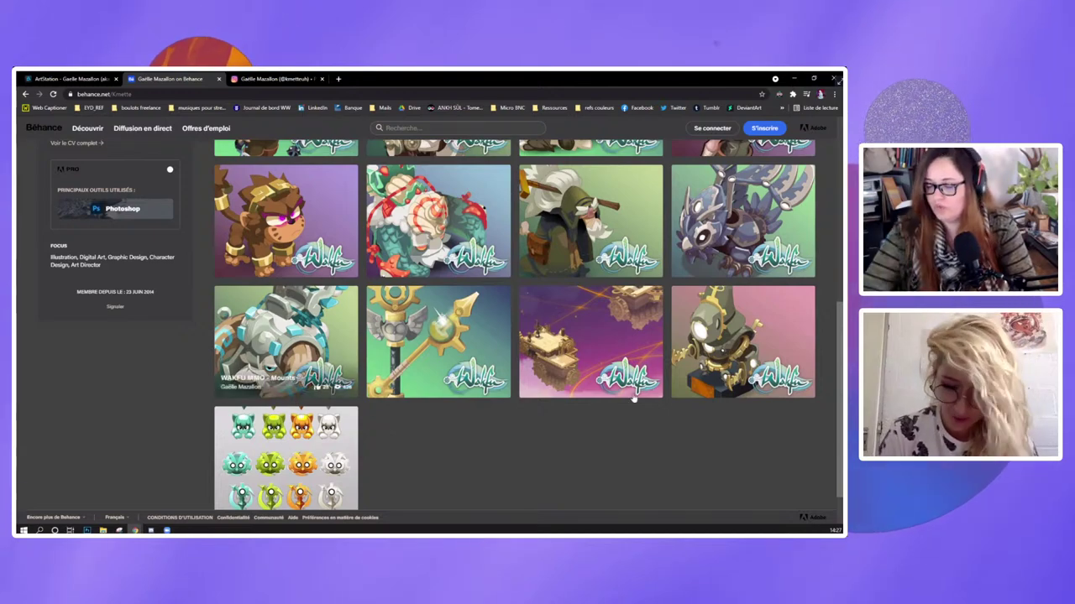
scroll(518, 431, "up", 2)
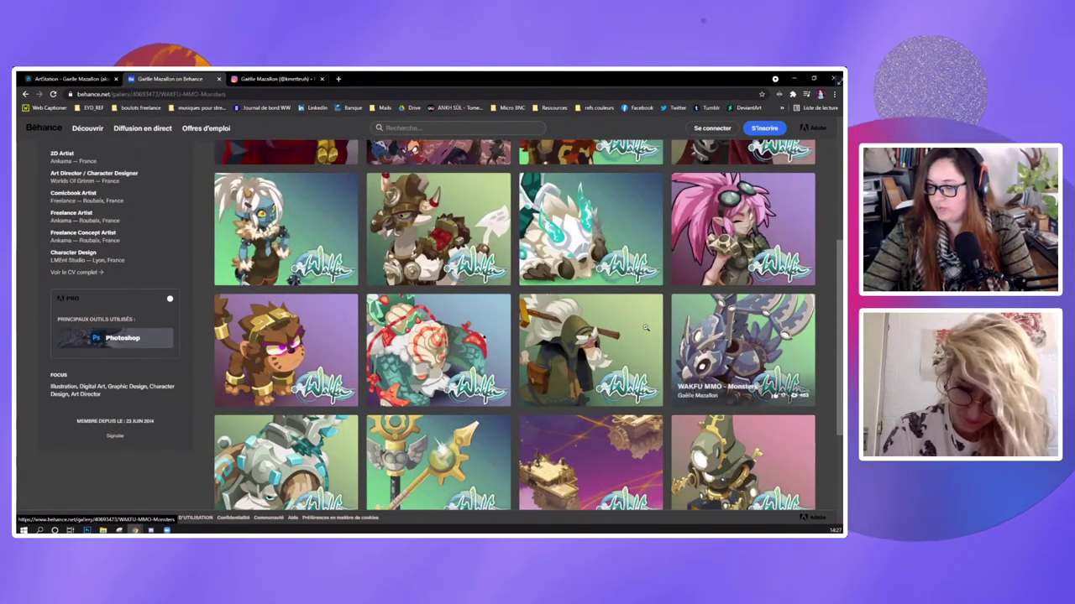
left_click(388, 297)
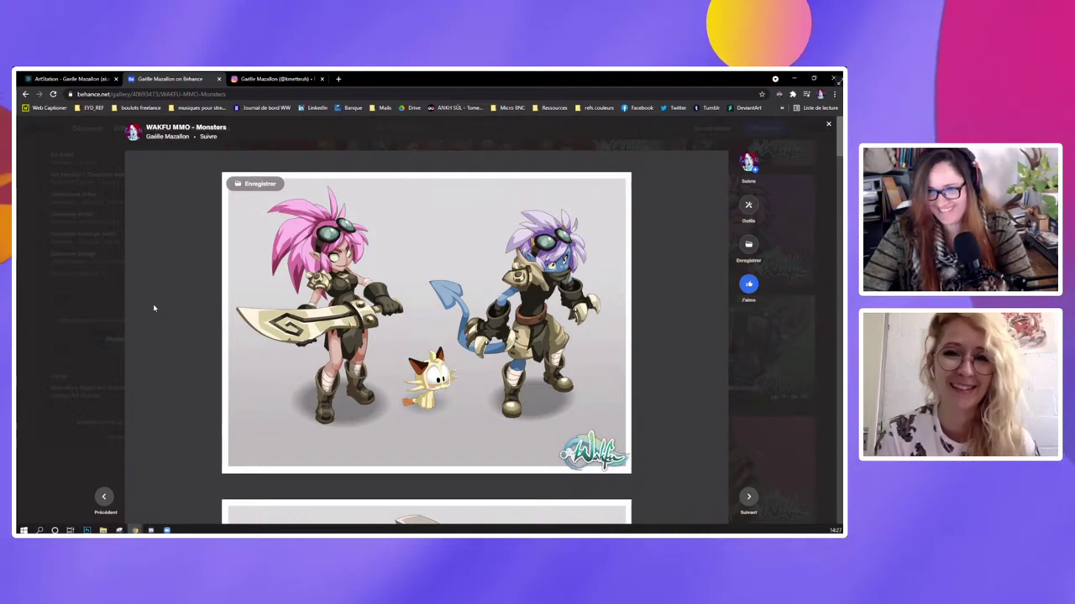
scroll(613, 304, "down", 1)
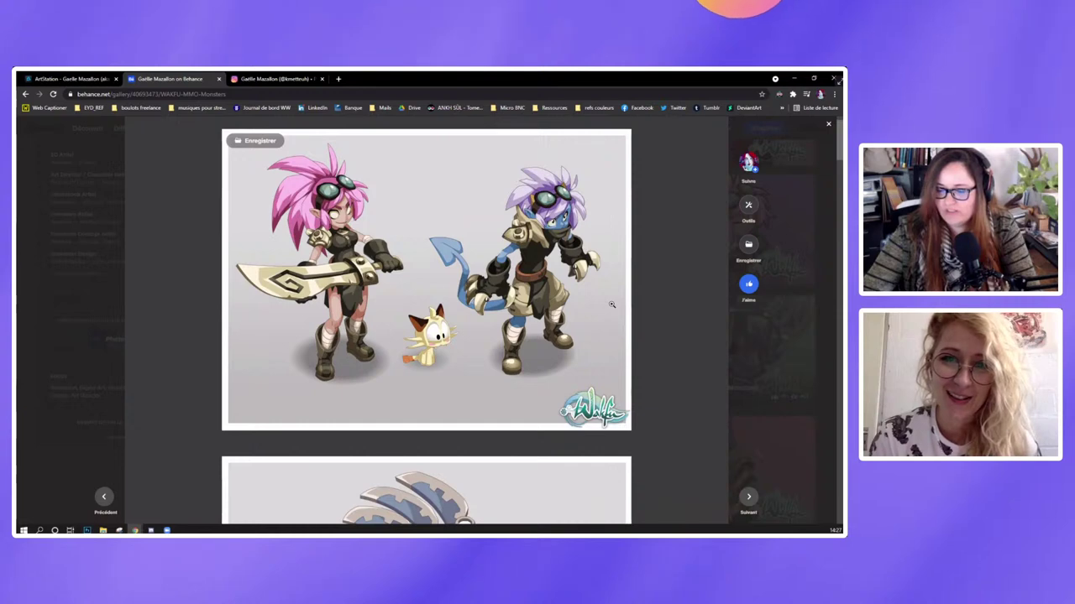
scroll(611, 305, "down", 1)
scroll(592, 331, "up", 1)
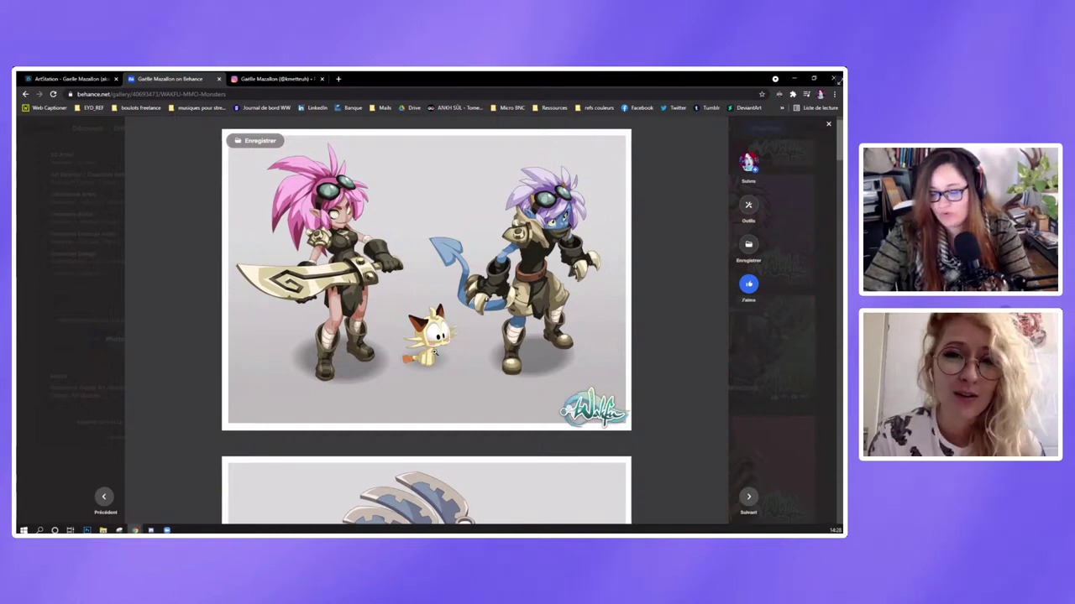
scroll(438, 349, "down", 3)
scroll(440, 346, "down", 3)
scroll(442, 343, "down", 1)
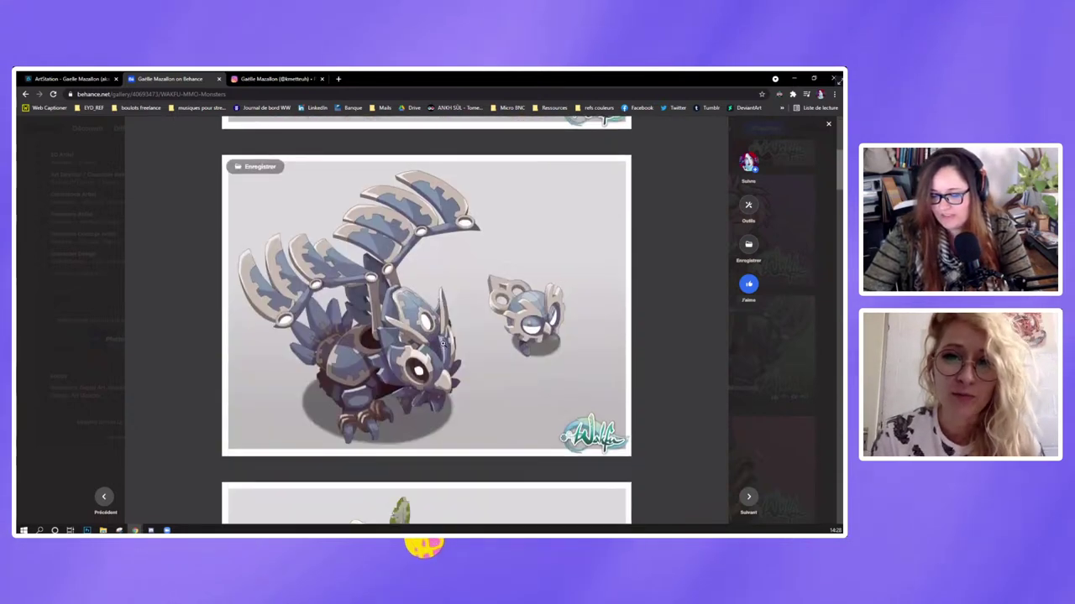
scroll(446, 337, "down", 1)
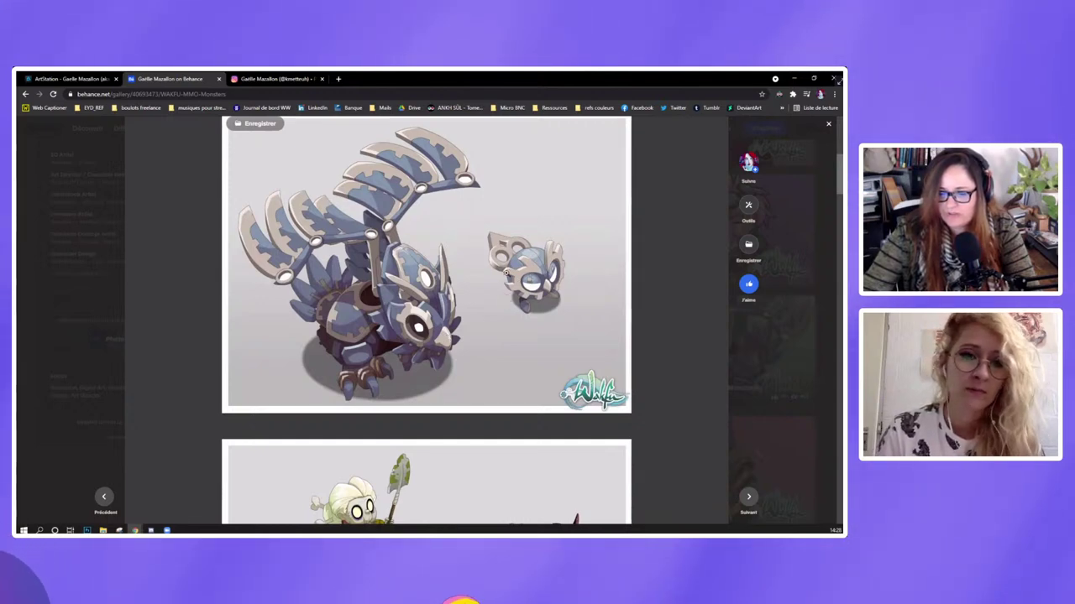
scroll(399, 293, "down", 1)
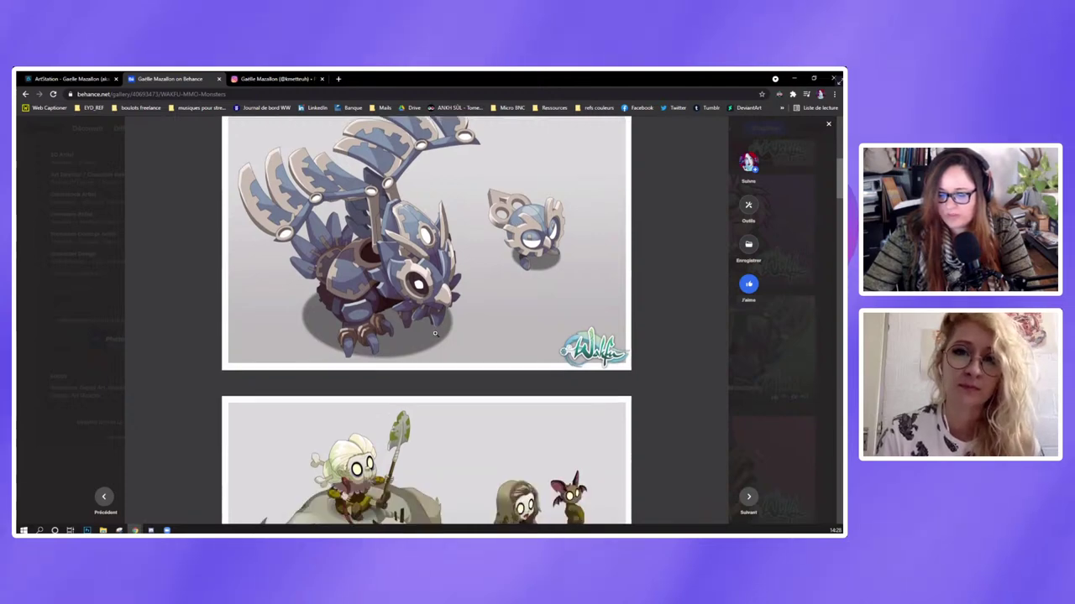
scroll(411, 307, "down", 1)
scroll(428, 326, "down", 1)
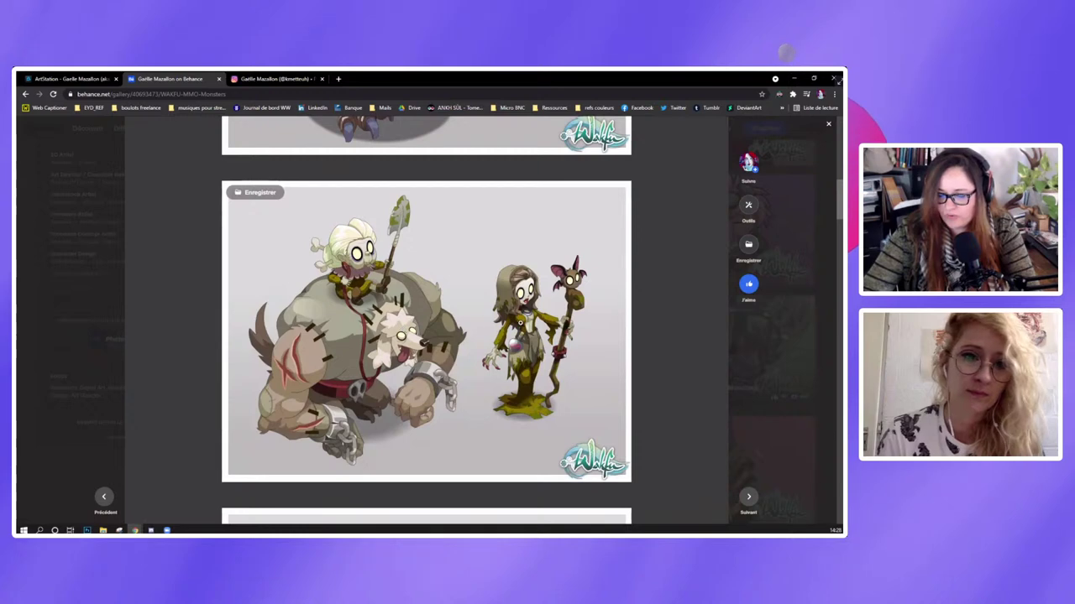
scroll(517, 315, "down", 1)
scroll(517, 314, "down", 1)
scroll(517, 313, "down", 1)
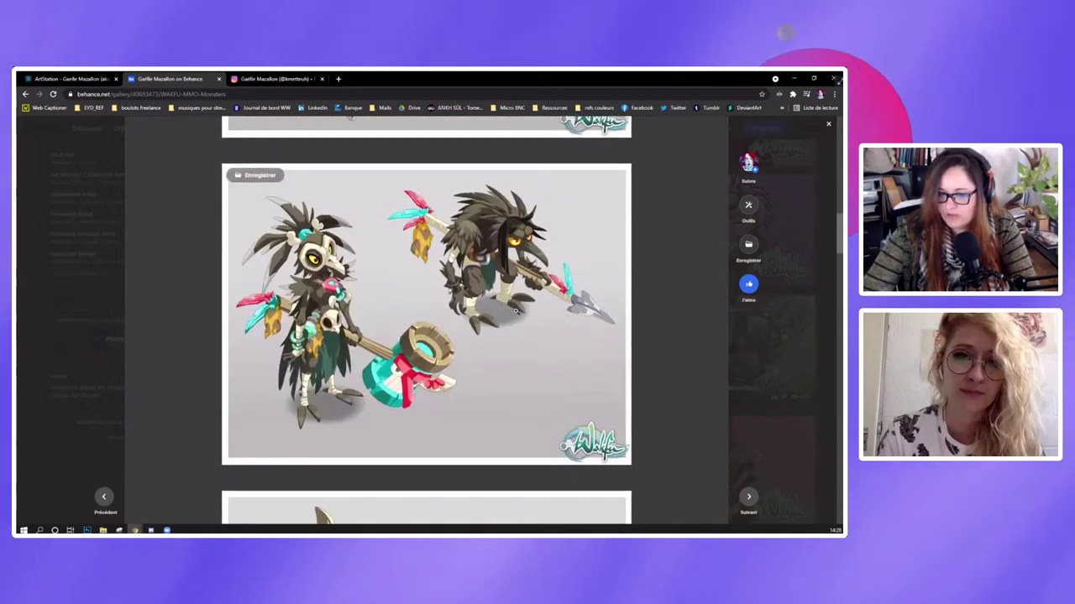
scroll(516, 311, "down", 1)
scroll(516, 311, "down", 1)
scroll(517, 311, "down", 1)
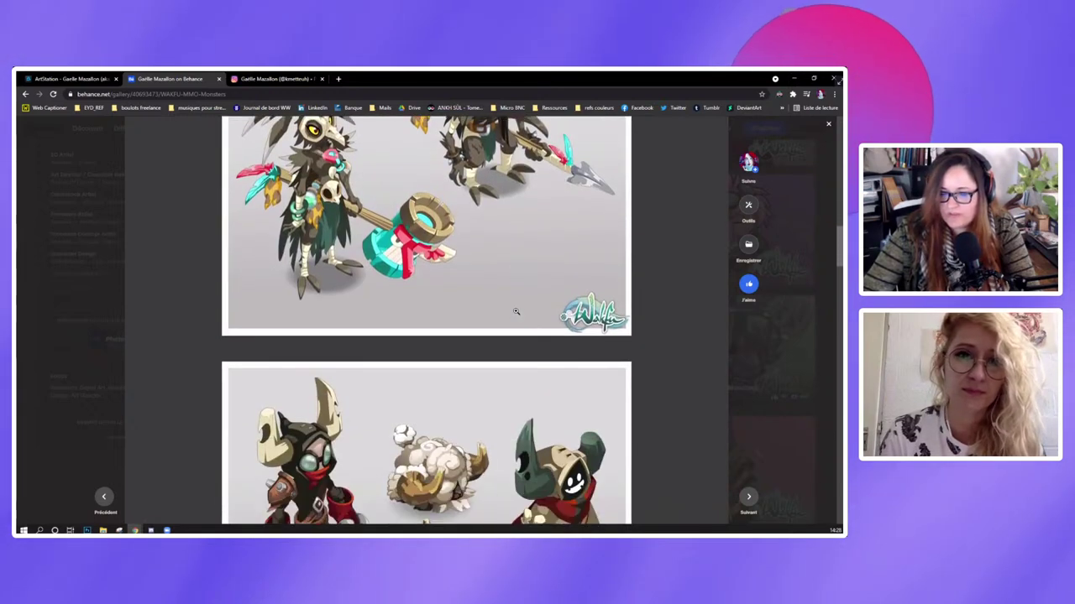
scroll(516, 311, "up", 1)
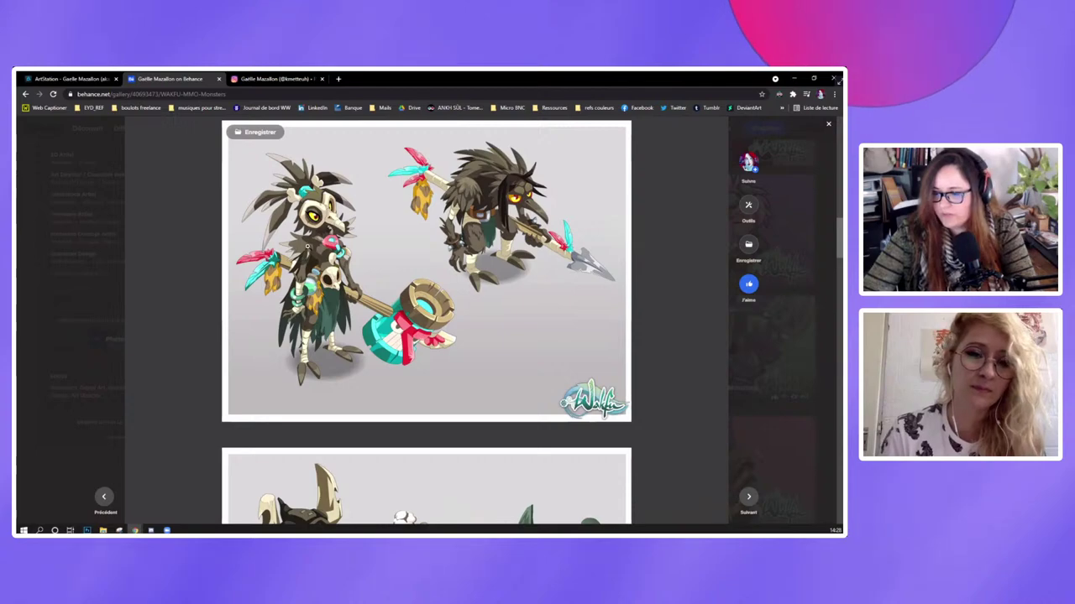
scroll(361, 348, "down", 3)
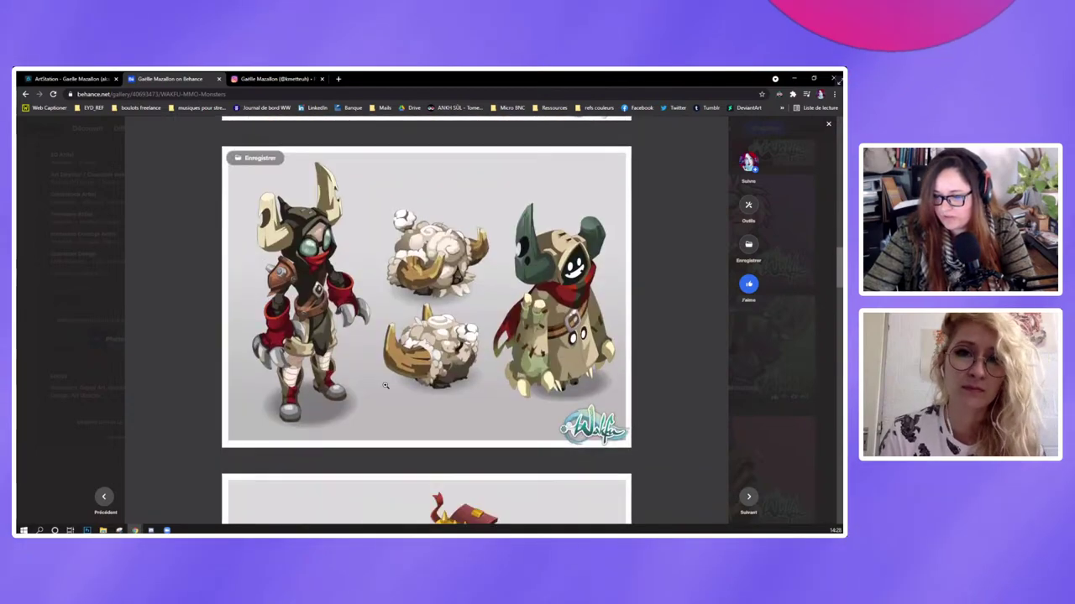
scroll(426, 392, "down", 4)
scroll(467, 381, "down", 2)
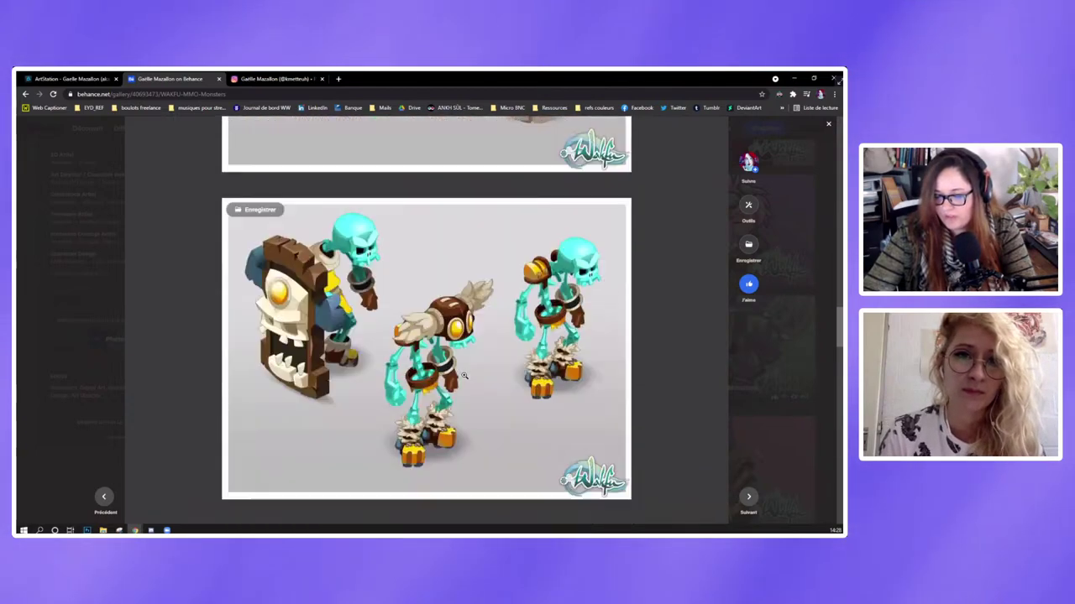
scroll(503, 369, "down", 1)
scroll(571, 357, "down", 2)
scroll(619, 345, "down", 1)
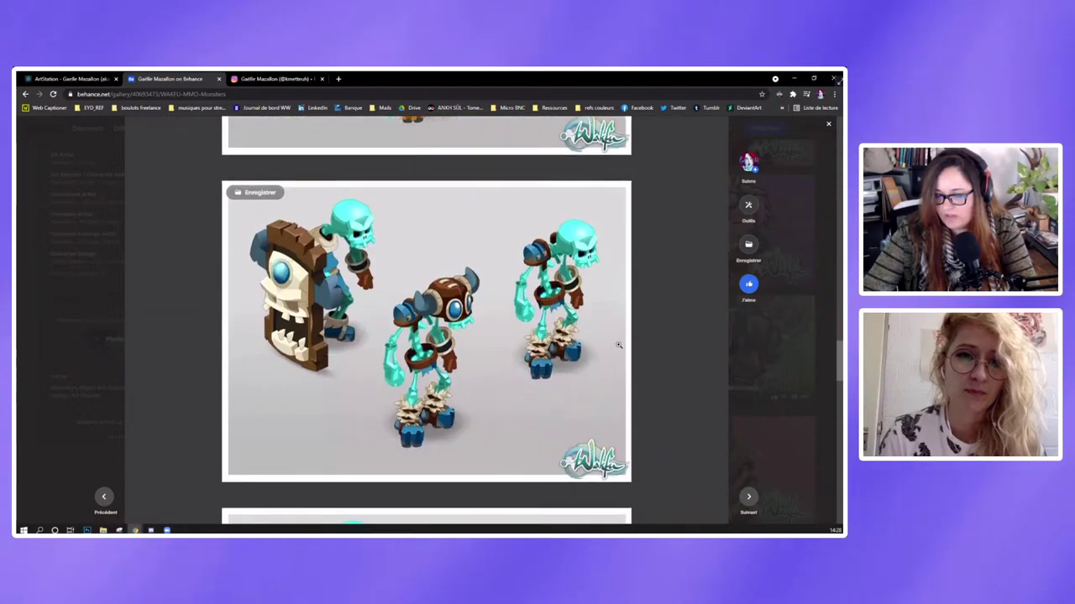
left_click(758, 363)
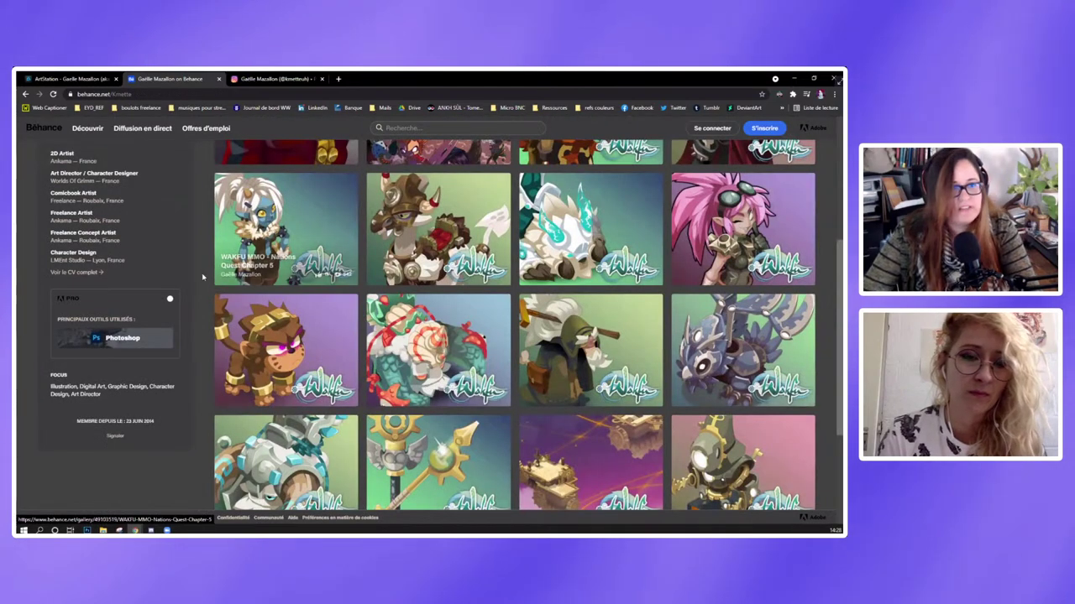
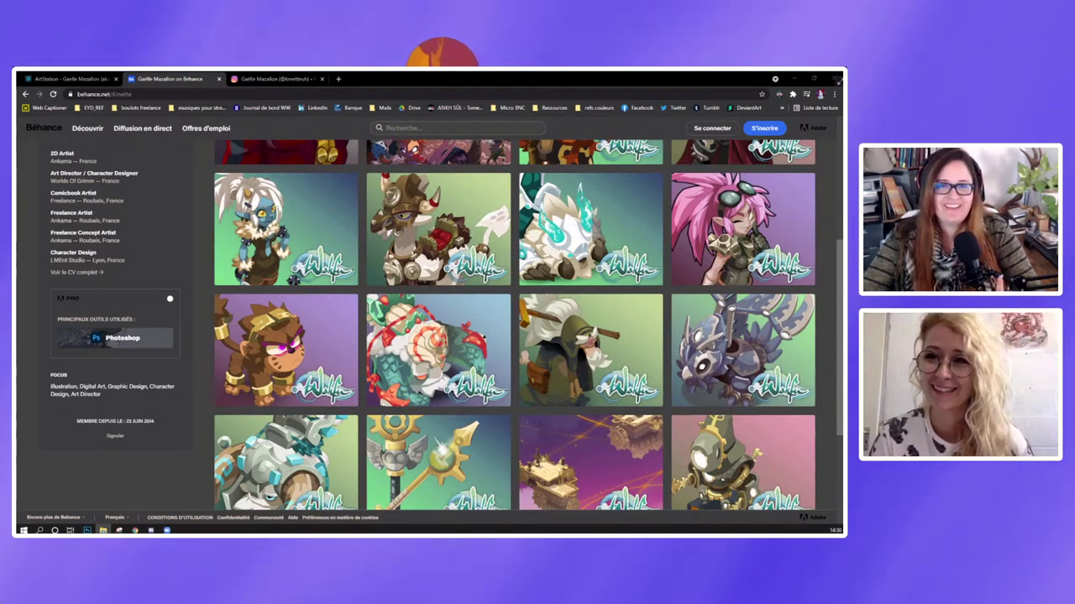
Minimize the browser so the green-haired elf portrait CG_Keith.JPG shows in Photos.
left_click(834, 79)
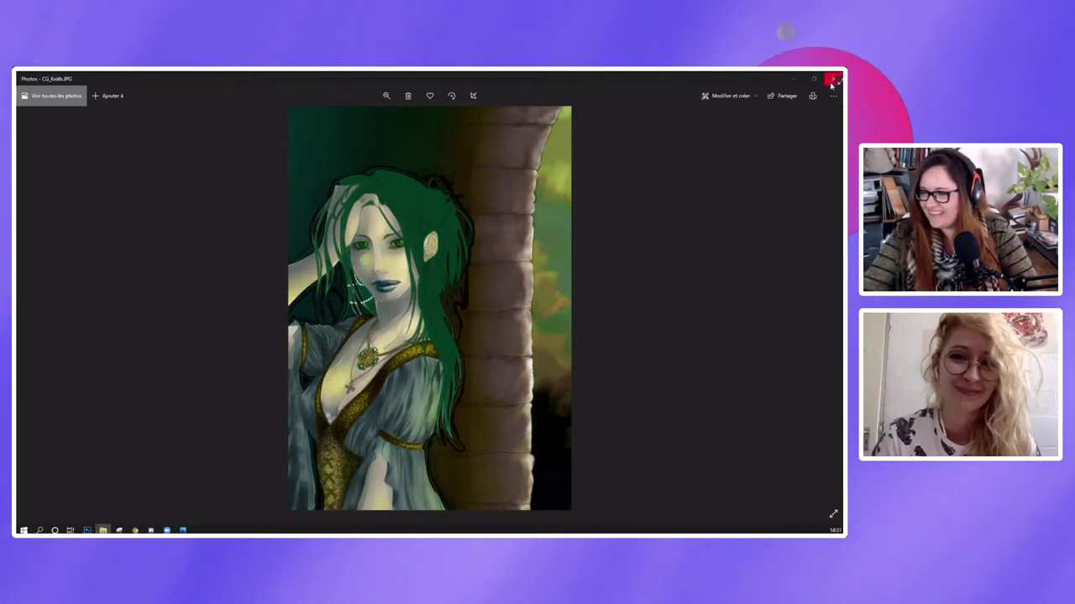
Close the green-haired portrait, then widen the Photos viewer window and move it left.
left_click(766, 82)
double_click(765, 82)
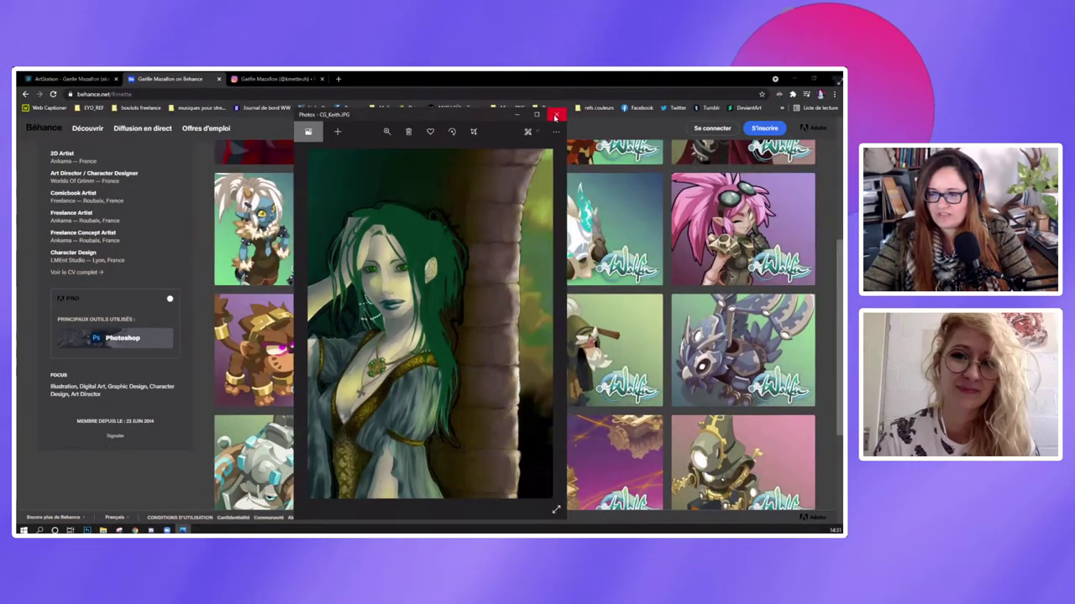
left_click(555, 115)
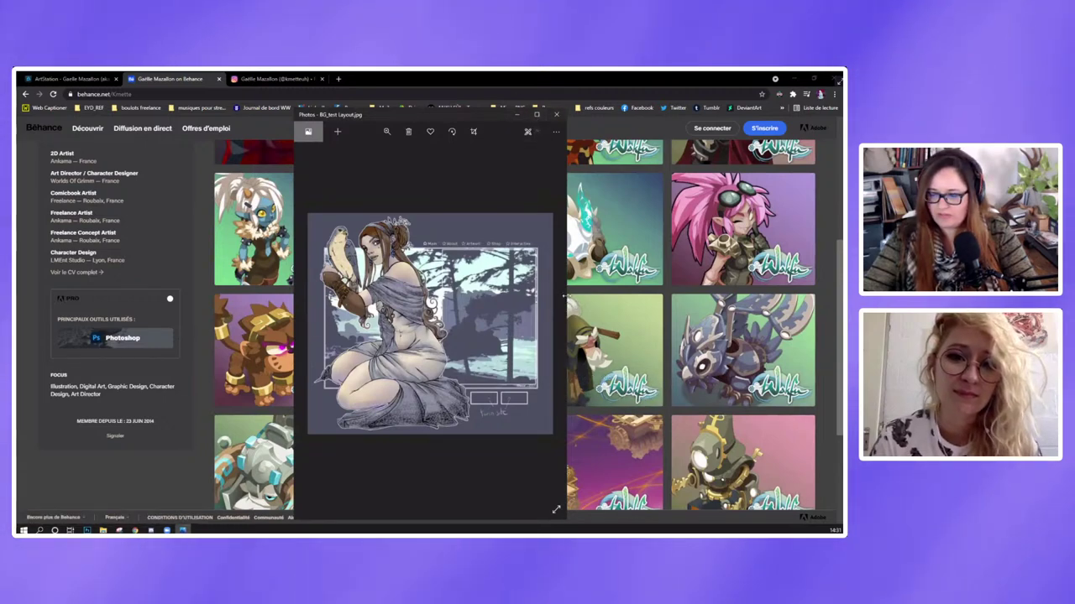
left_click_drag(564, 296, 842, 294)
left_click_drag(464, 119, 282, 110)
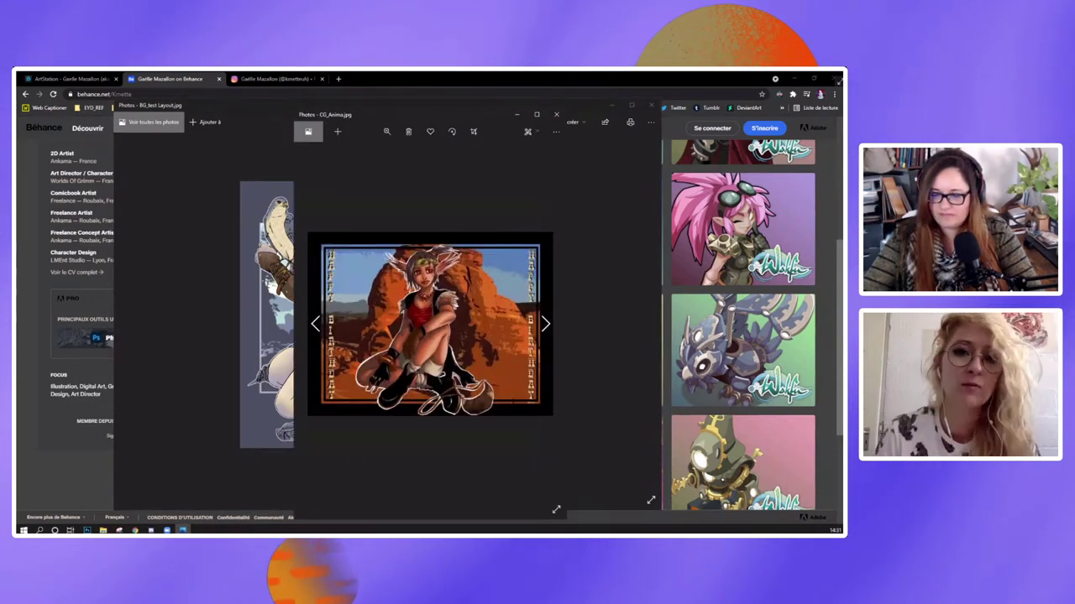
View the BG_test Layout, birthday and beach girl images full-screen, closing each afterwards.
left_click(631, 105)
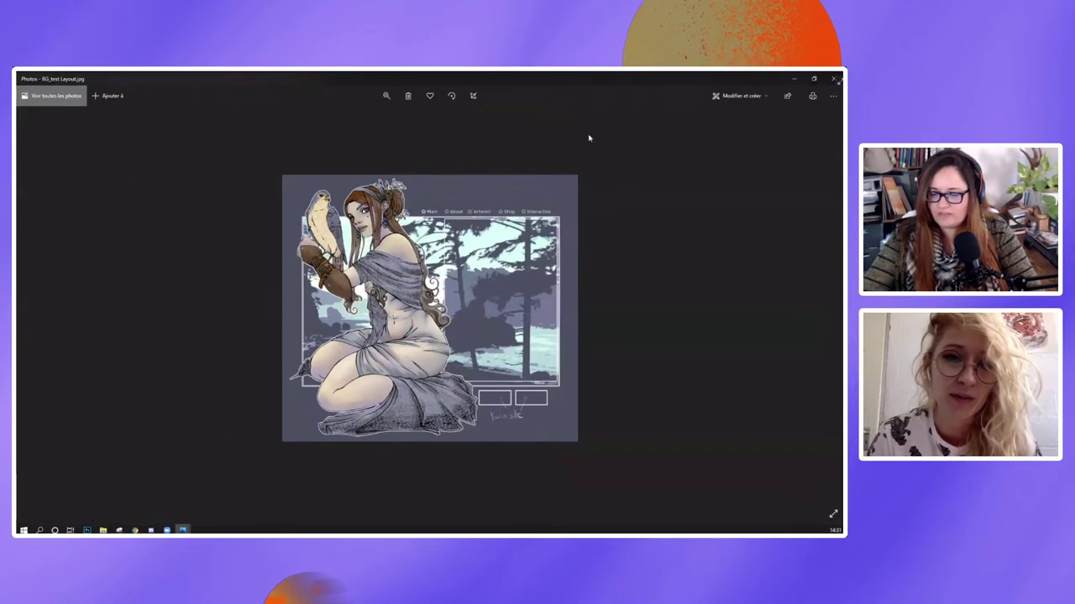
left_click(834, 82)
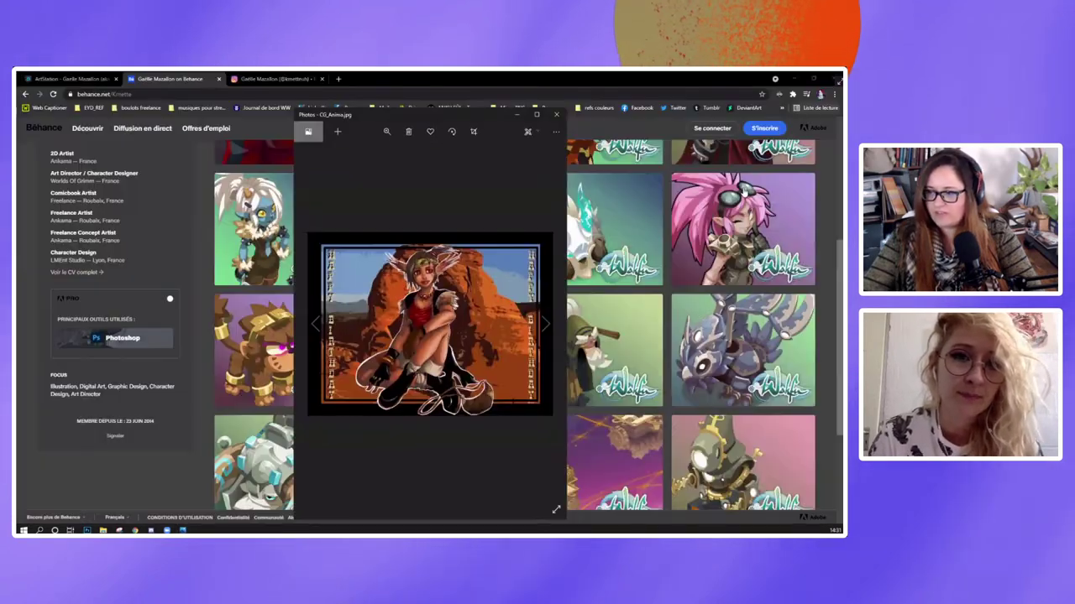
left_click(538, 116)
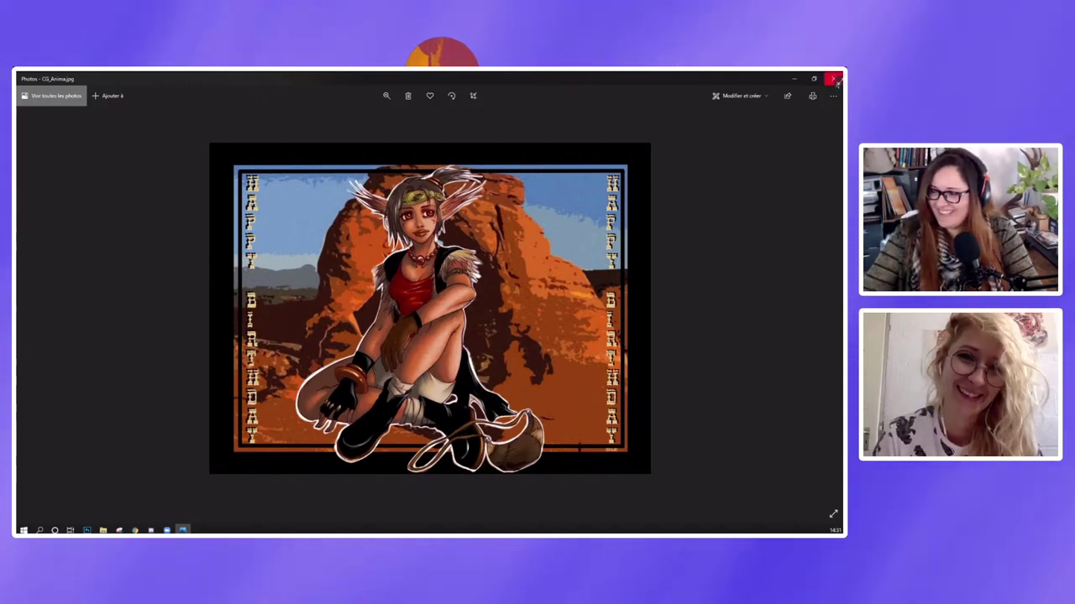
left_click(835, 79)
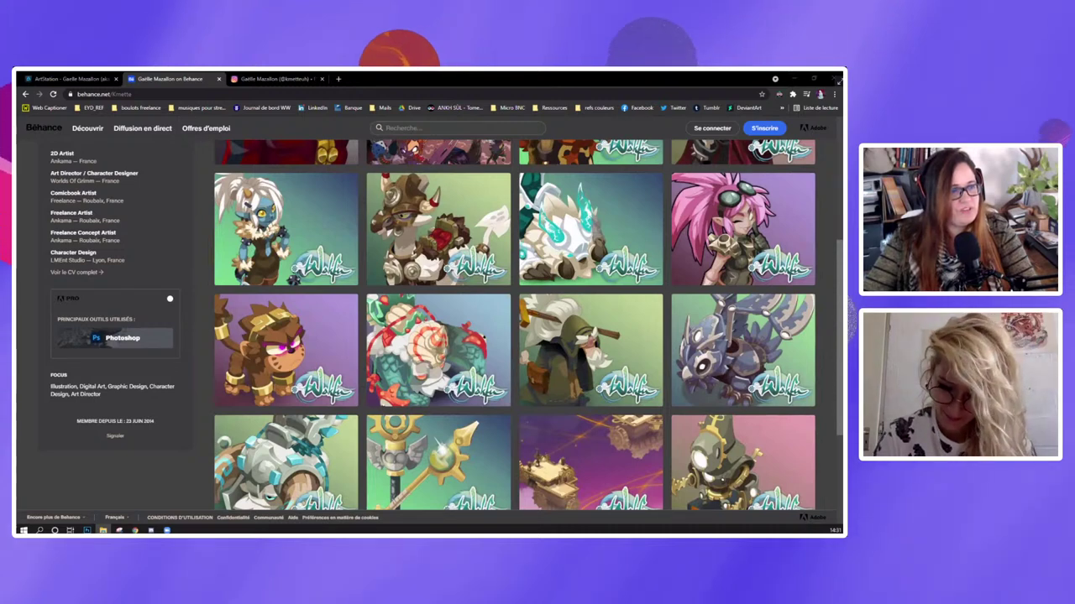
left_click(836, 79)
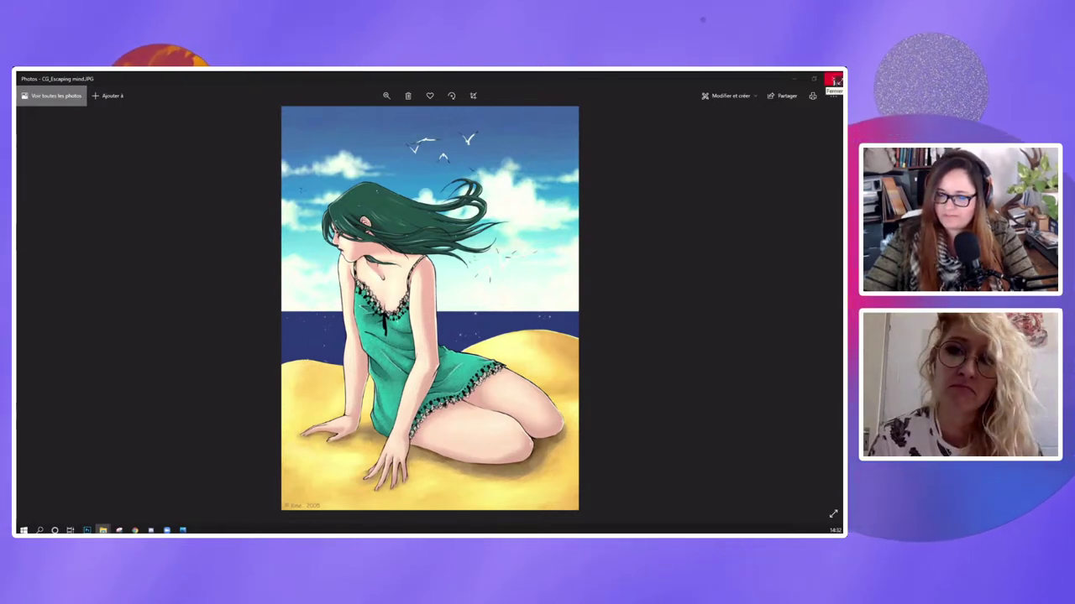
left_click(835, 81)
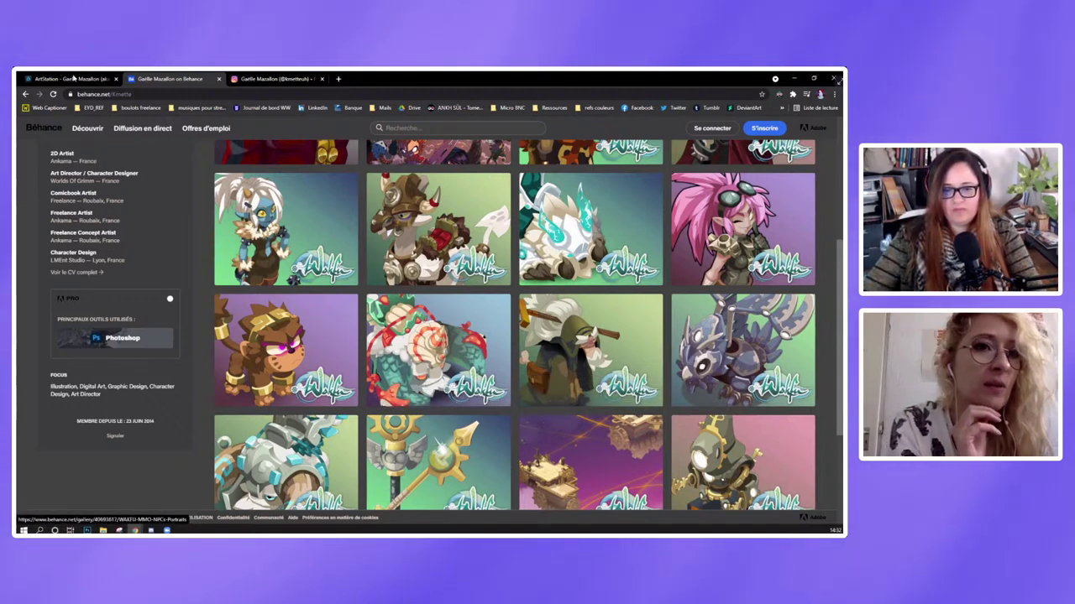
Scroll the ArtStation portfolio to its last row of artwork, then go to the Instagram profile.
key("ctrl+shift+Tab")
scroll(336, 403, "up", 3)
scroll(336, 403, "up", 2)
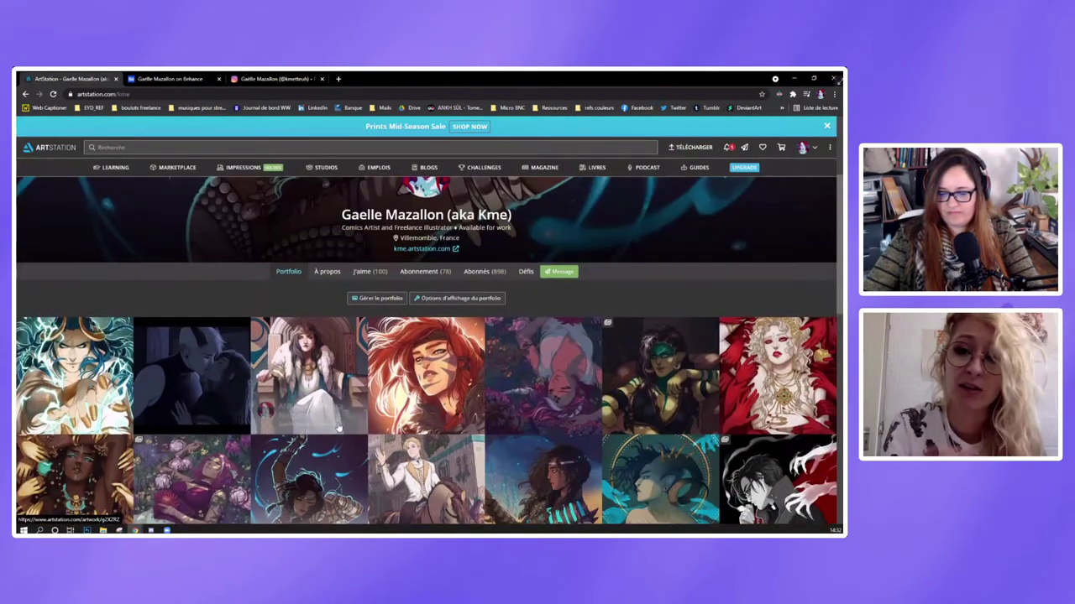
scroll(340, 426, "down", 2)
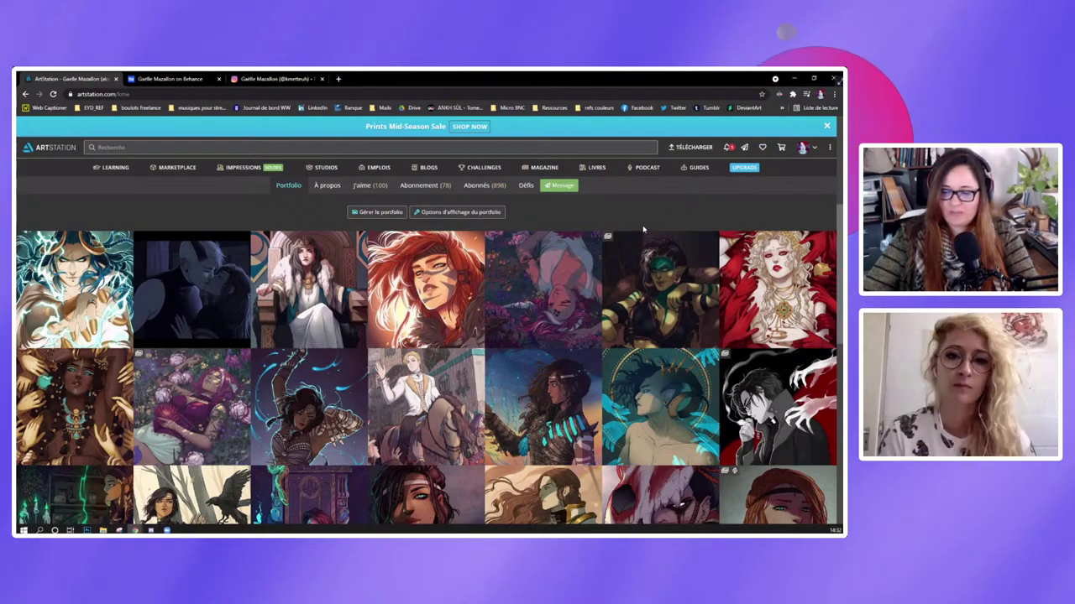
scroll(643, 229, "down", 2)
scroll(641, 232, "down", 3)
scroll(638, 235, "down", 2)
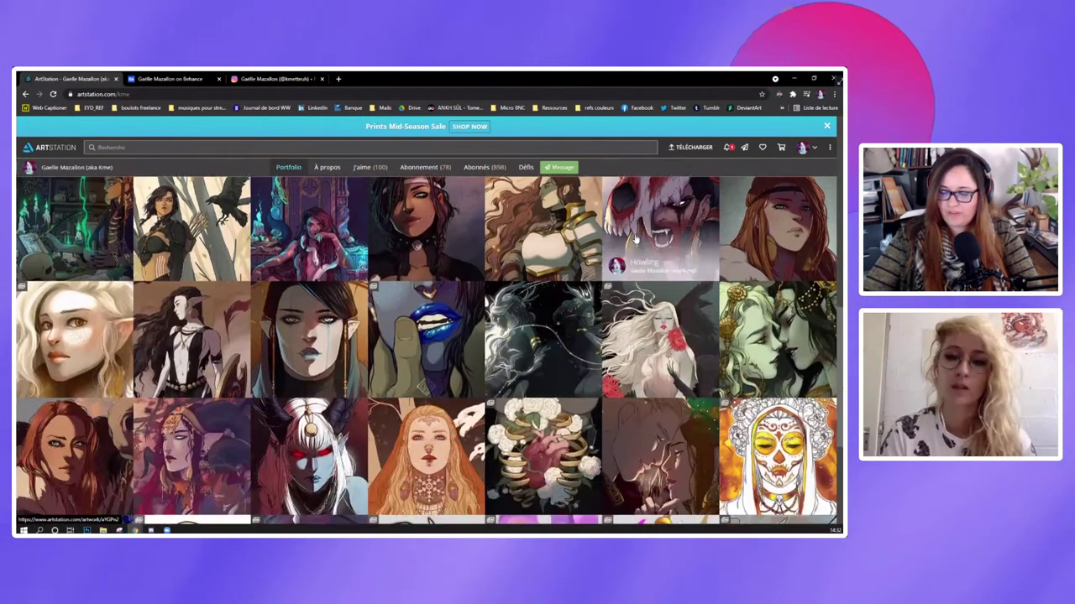
scroll(635, 239, "down", 2)
scroll(635, 240, "down", 1)
scroll(635, 235, "down", 2)
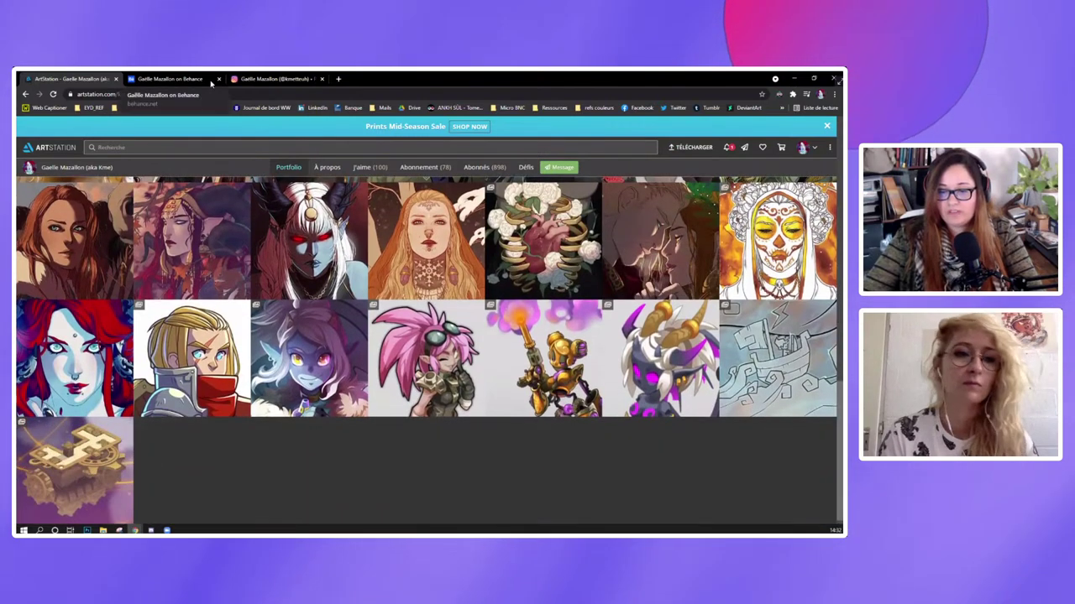
left_click(271, 79)
Scroll down the Instagram grid to the older gold-foil illustrations and red-haired portrait.
scroll(474, 355, "down", 1)
scroll(476, 357, "down", 4)
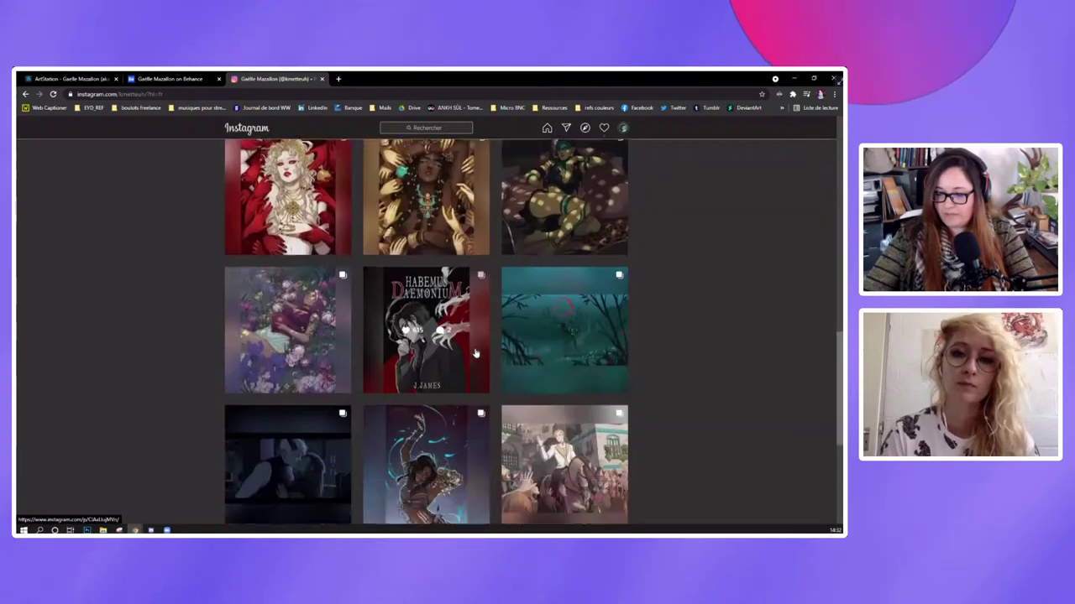
scroll(504, 359, "down", 3)
scroll(546, 361, "down", 2)
scroll(597, 363, "down", 3)
scroll(597, 364, "down", 2)
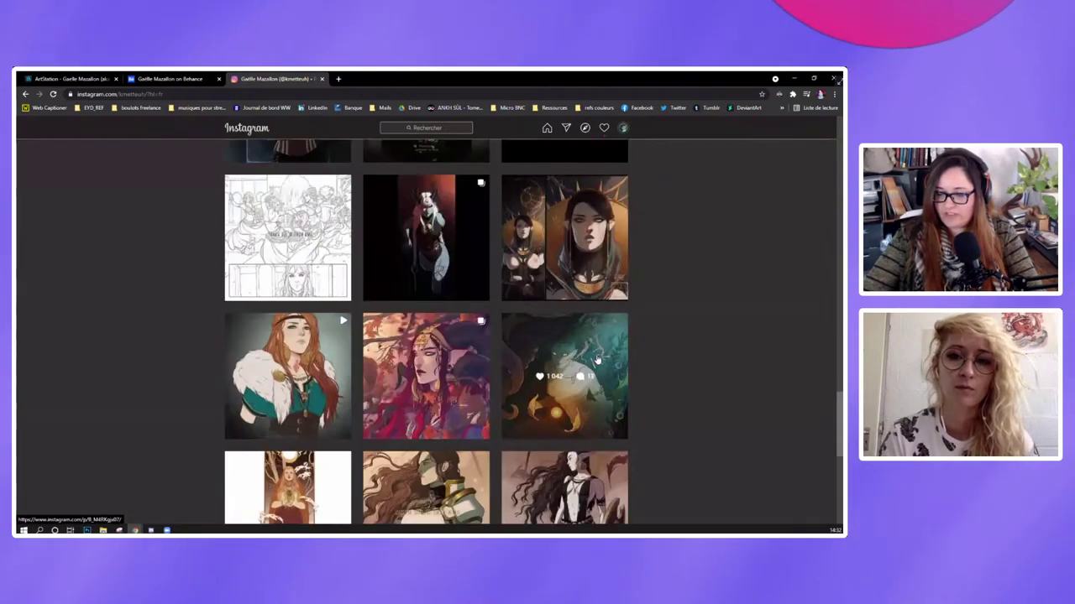
scroll(597, 363, "down", 2)
scroll(597, 361, "down", 2)
scroll(596, 359, "down", 3)
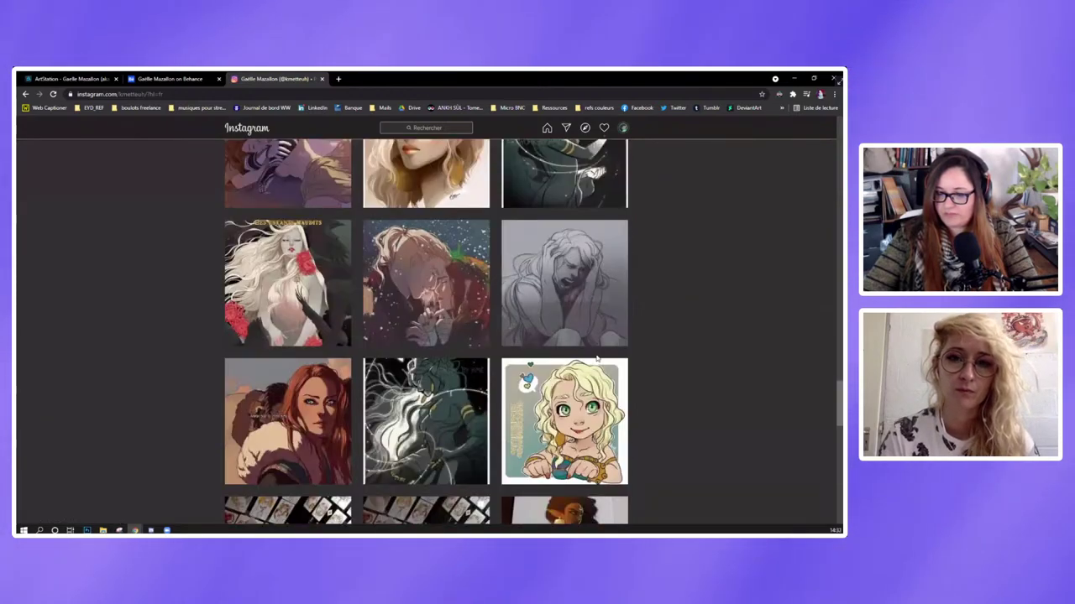
scroll(597, 359, "down", 5)
scroll(597, 359, "down", 2)
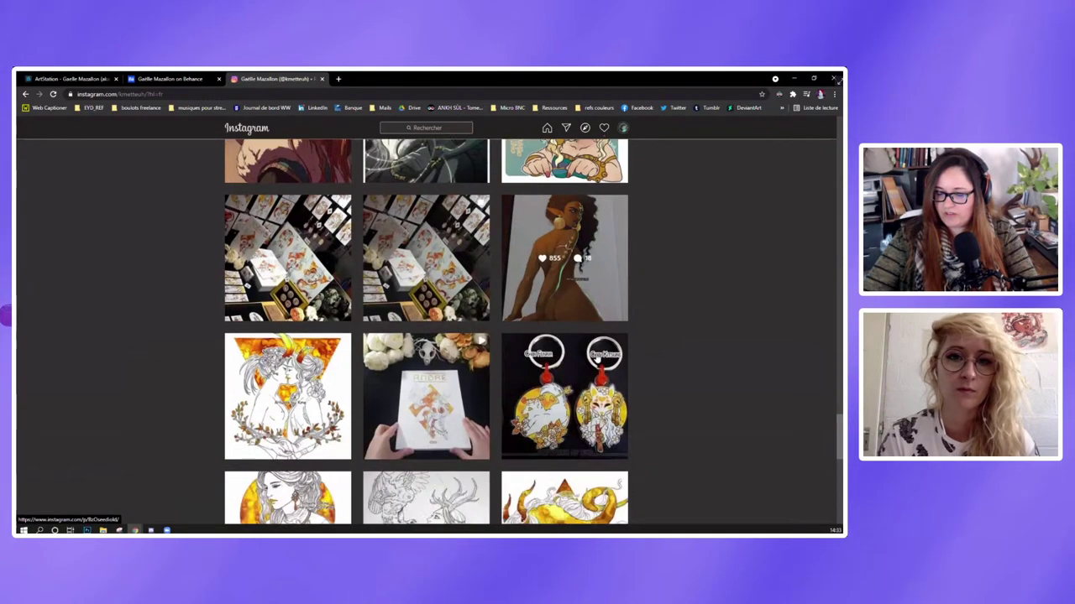
scroll(597, 358, "down", 5)
scroll(596, 357, "down", 1)
scroll(597, 357, "down", 4)
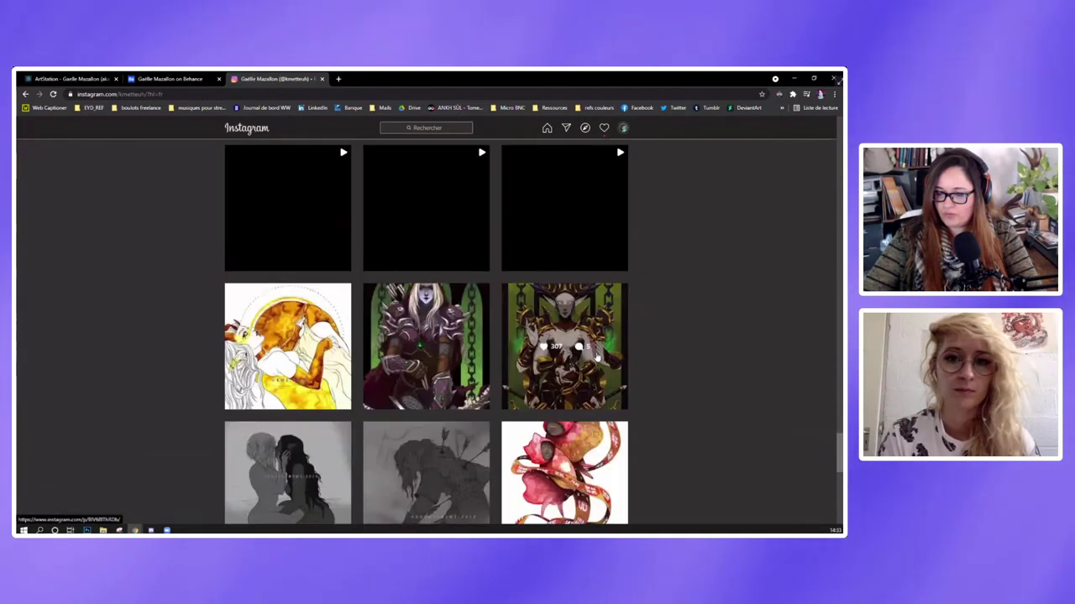
scroll(597, 359, "down", 1)
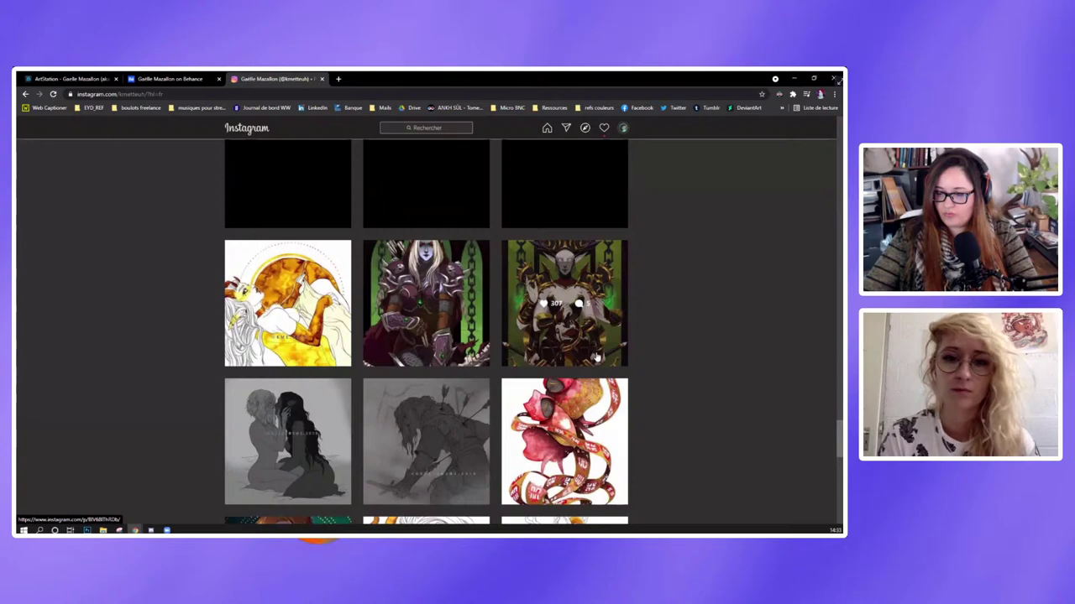
scroll(597, 359, "down", 4)
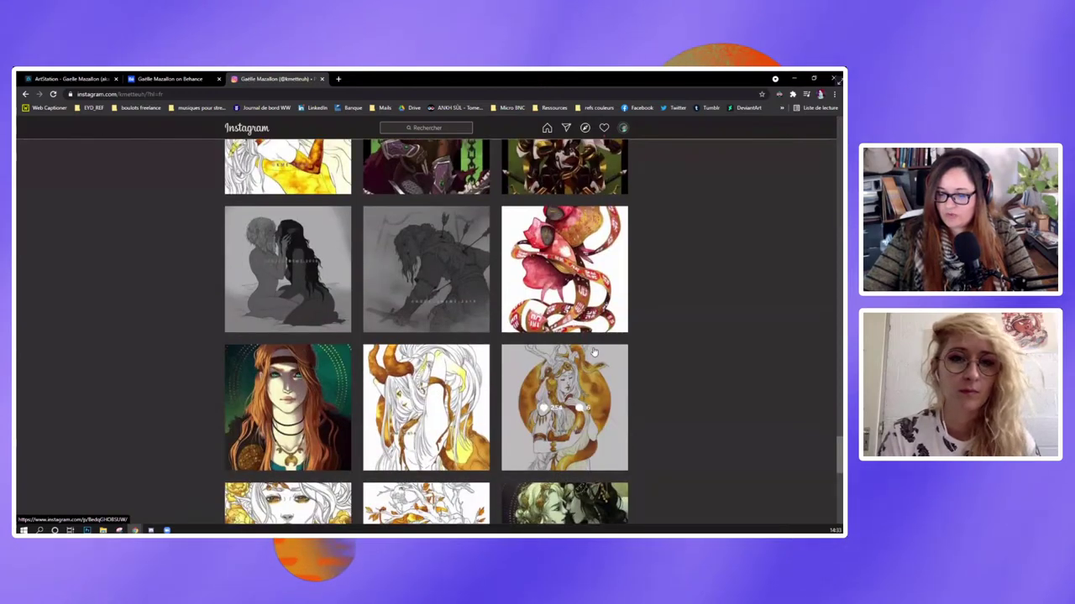
Open and close the red-haired Edwin portrait post, then scroll back up to recent paintings.
left_click(298, 385)
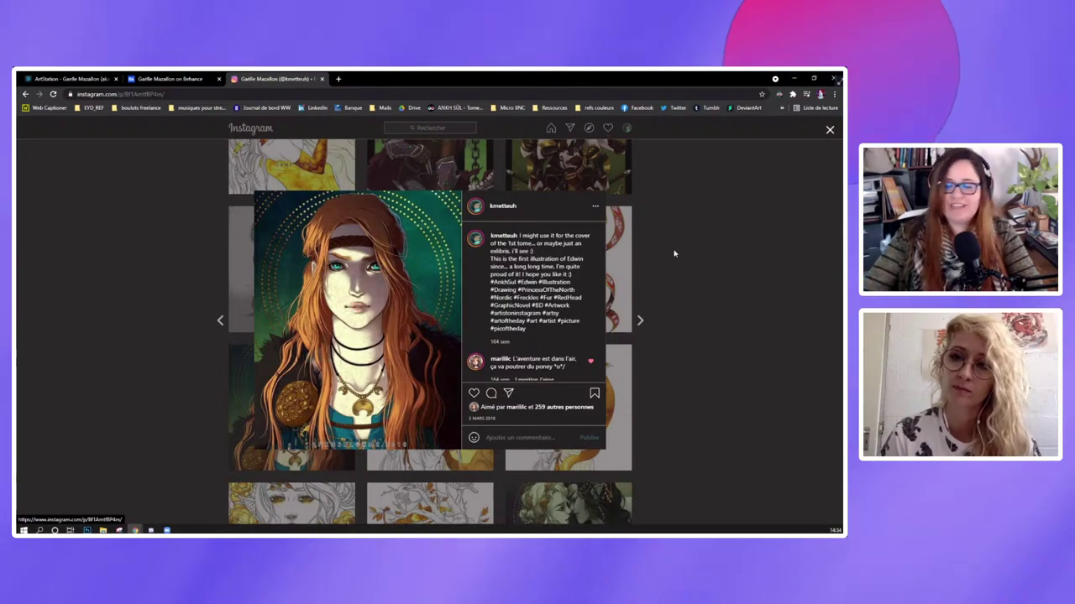
left_click(673, 252)
scroll(587, 378, "up", 3)
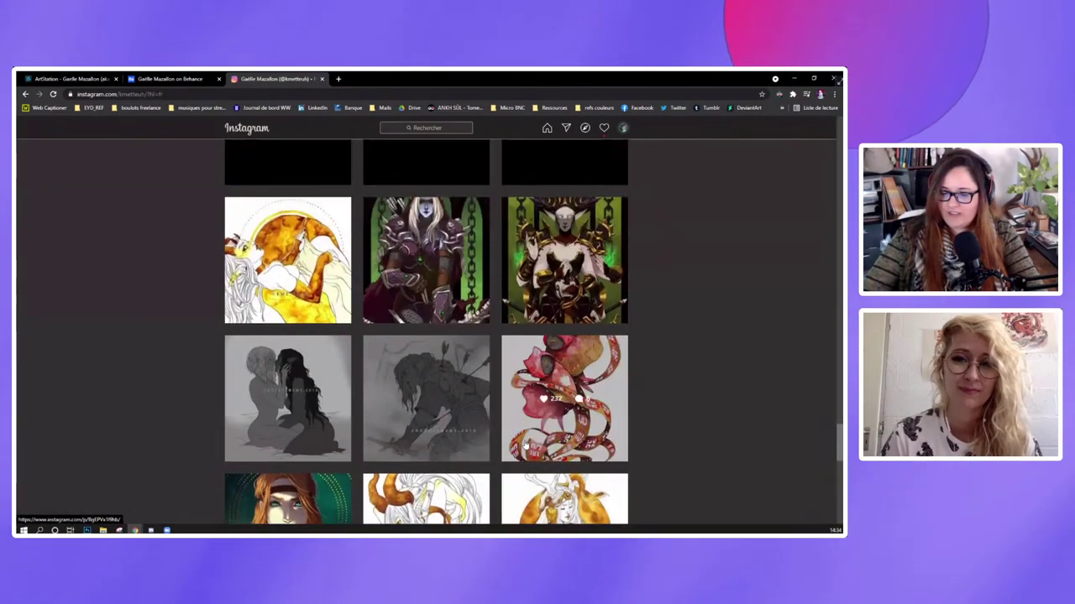
scroll(522, 445, "up", 5)
scroll(522, 445, "up", 4)
scroll(522, 445, "up", 4)
scroll(522, 443, "up", 1)
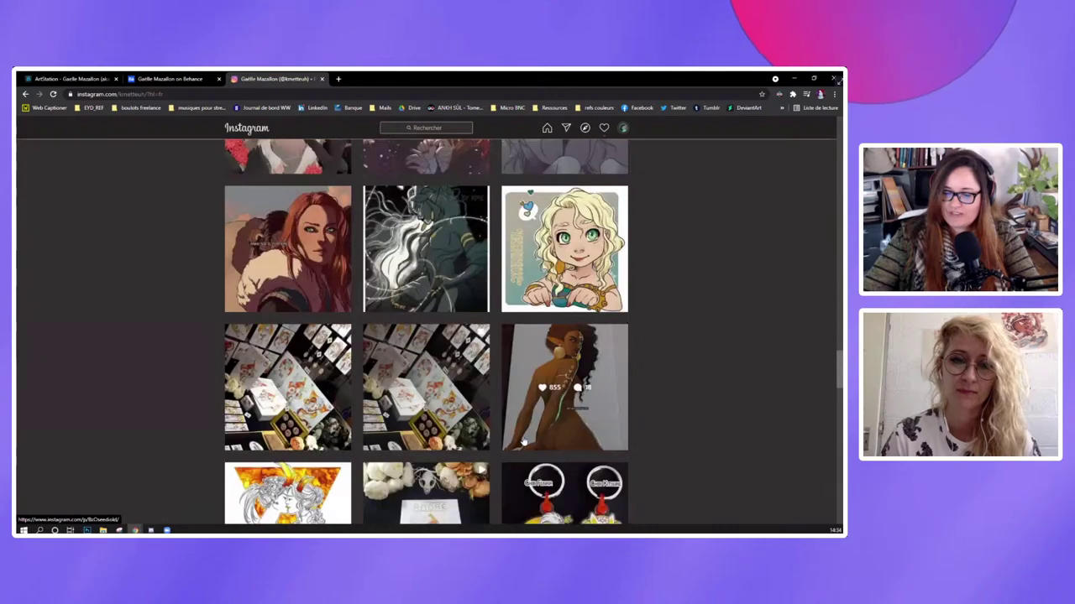
scroll(522, 443, "up", 1)
scroll(522, 440, "up", 2)
scroll(522, 438, "up", 2)
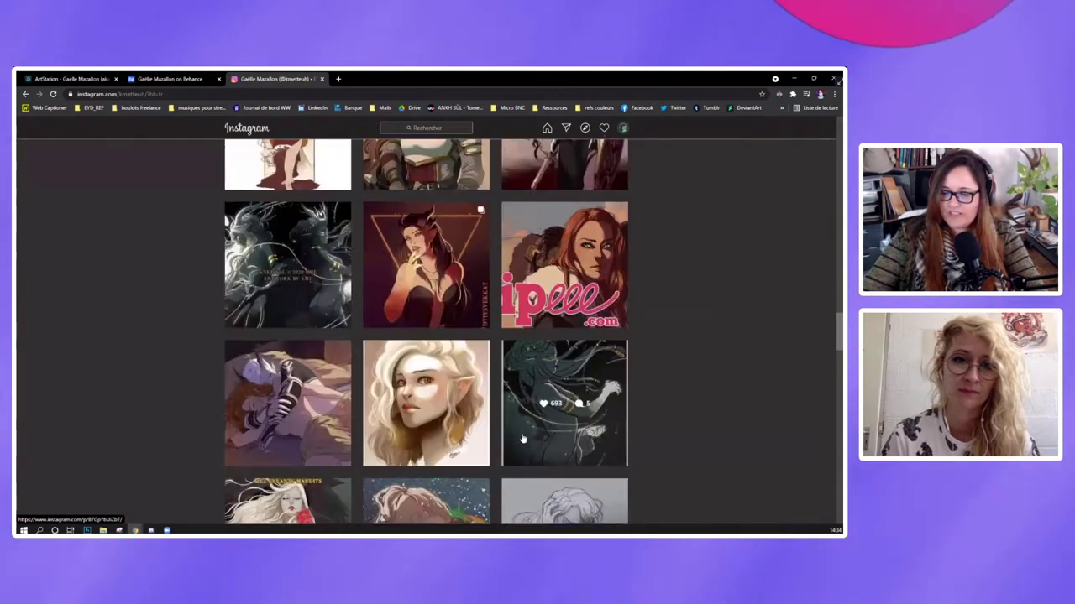
scroll(523, 436, "up", 1)
scroll(522, 437, "up", 5)
scroll(522, 437, "up", 1)
Open the fur-collared red-haired woman post, read its caption, and close it.
scroll(522, 437, "up", 1)
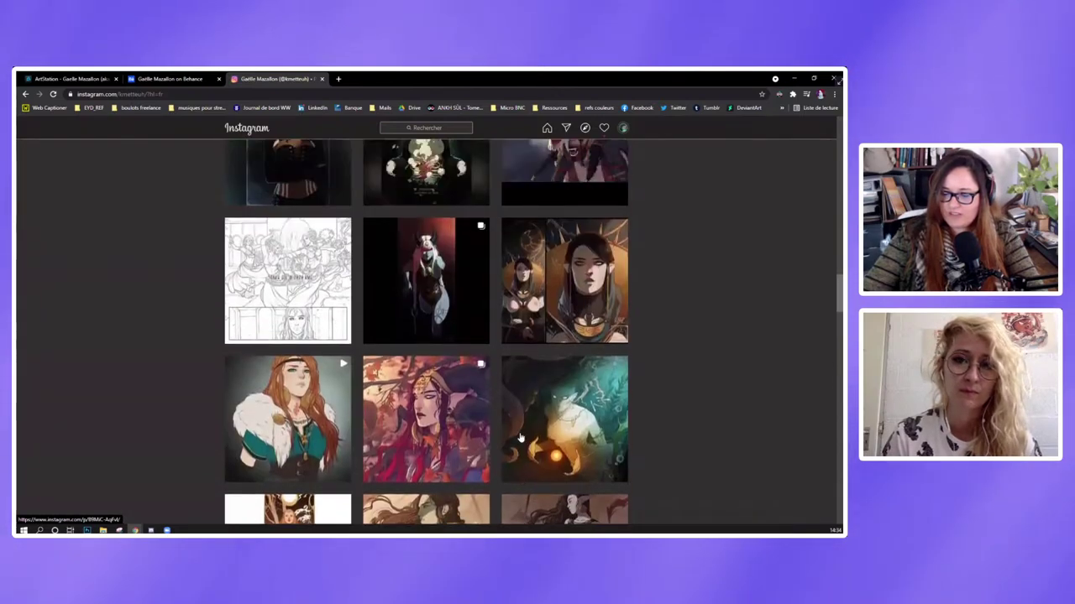
left_click(295, 409)
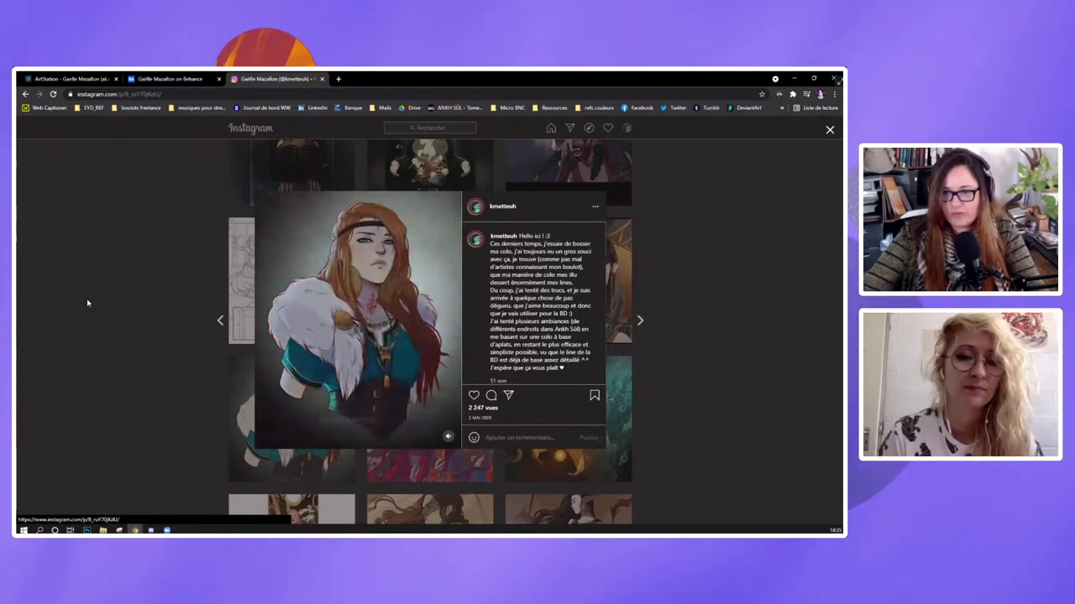
left_click(163, 215)
left_click(74, 78)
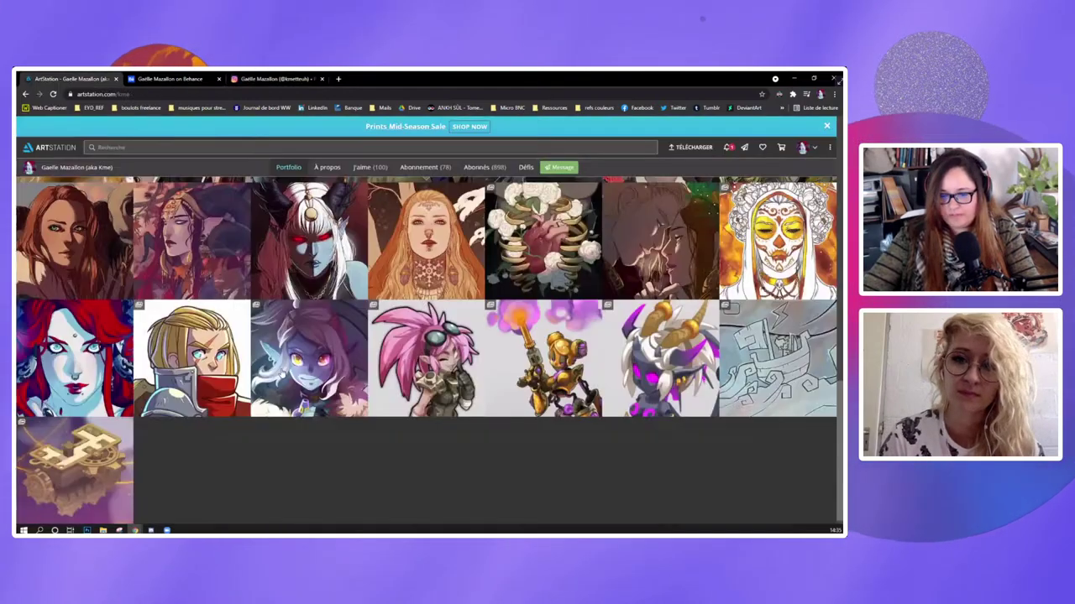
scroll(496, 441, "up", 3)
scroll(496, 440, "up", 1)
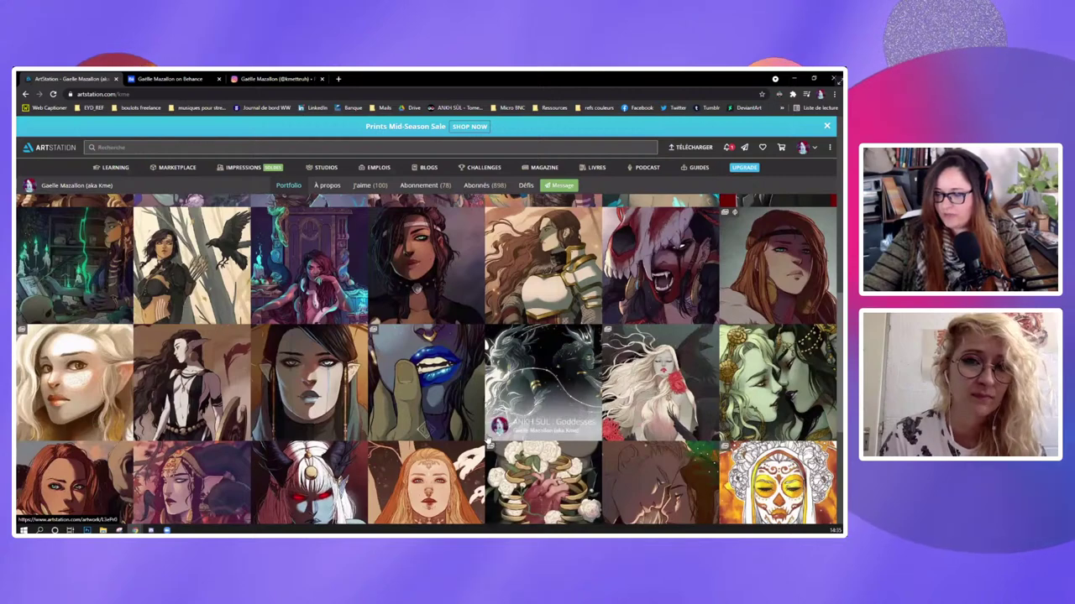
scroll(466, 416, "up", 2)
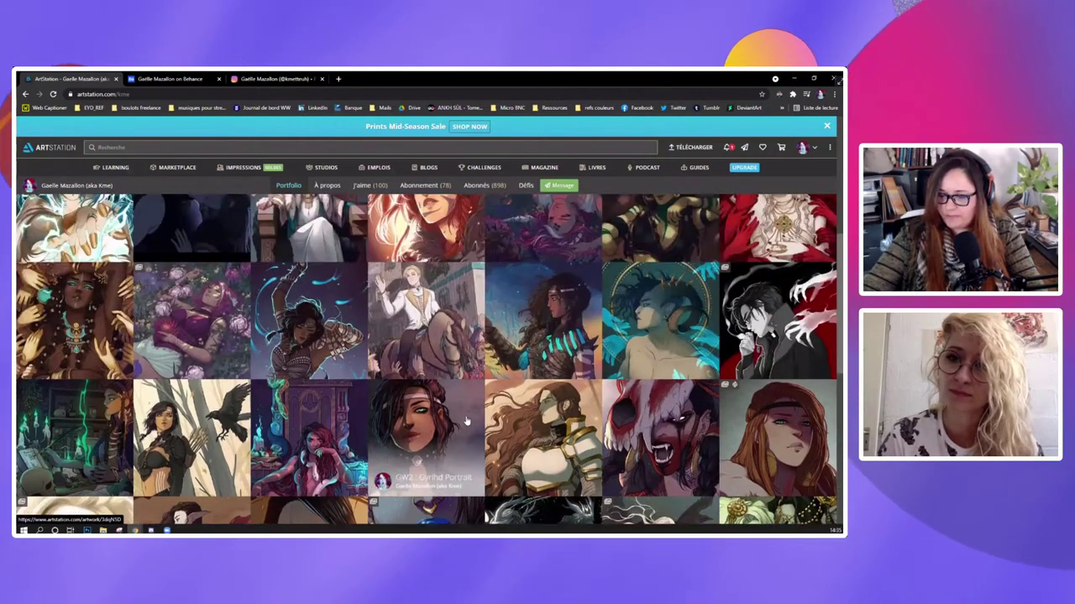
scroll(466, 420, "up", 1)
scroll(466, 420, "up", 1)
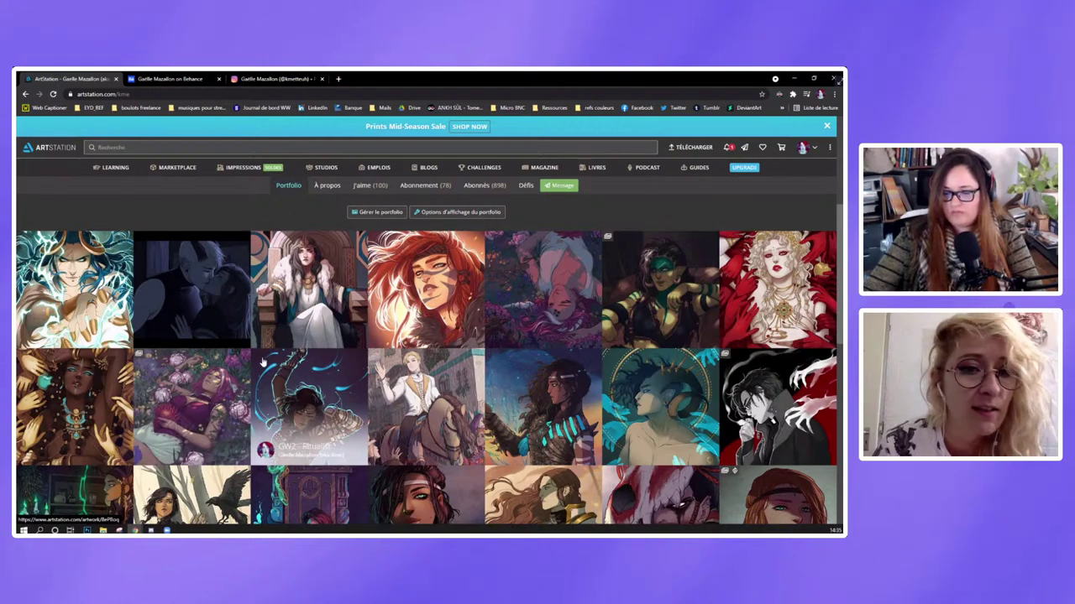
scroll(263, 361, "down", 1)
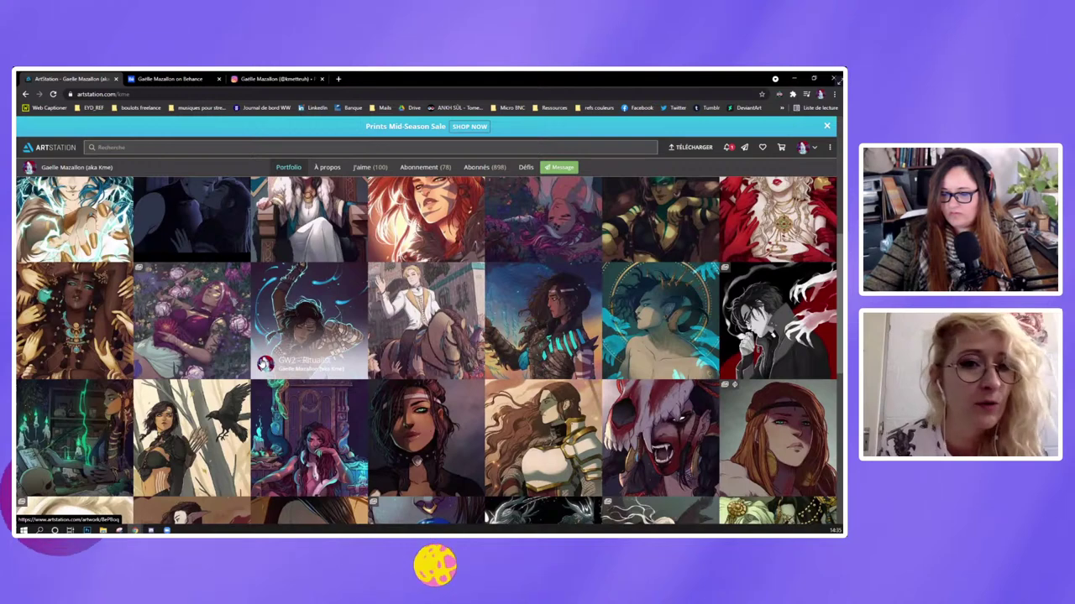
scroll(263, 361, "up", 1)
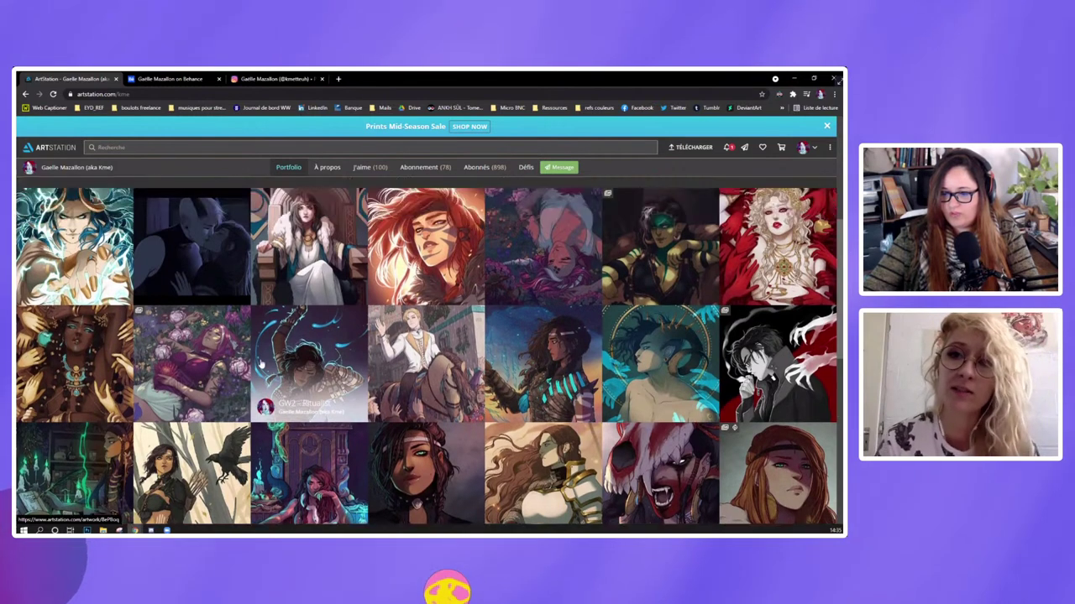
scroll(260, 363, "down", 2)
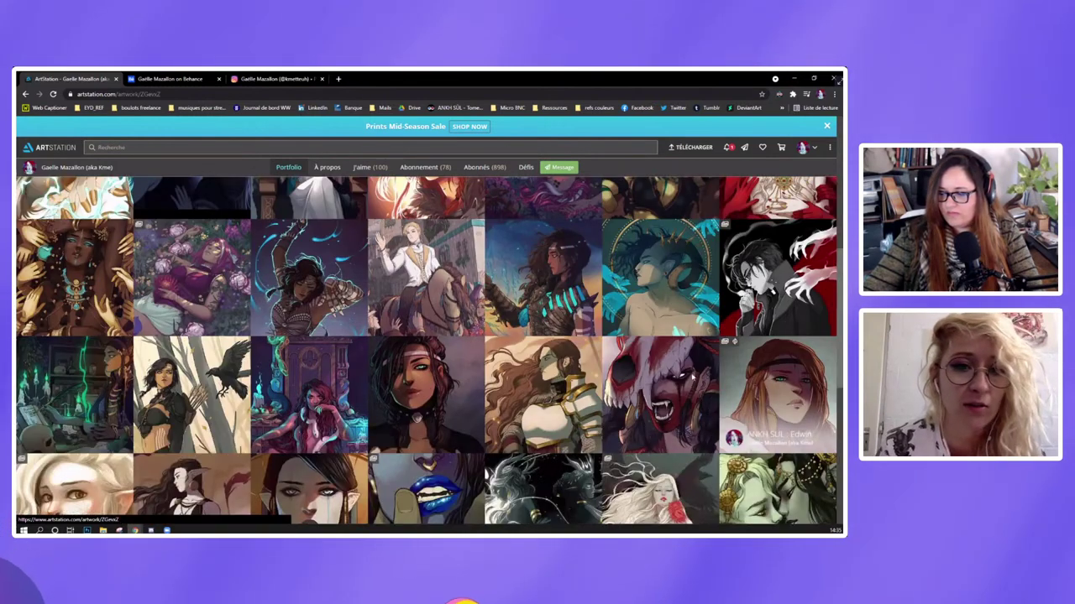
Open the ANKH SUL : Edwin artwork, scroll down to its video, and play it full screen.
left_click(517, 360)
scroll(518, 360, "down", 2)
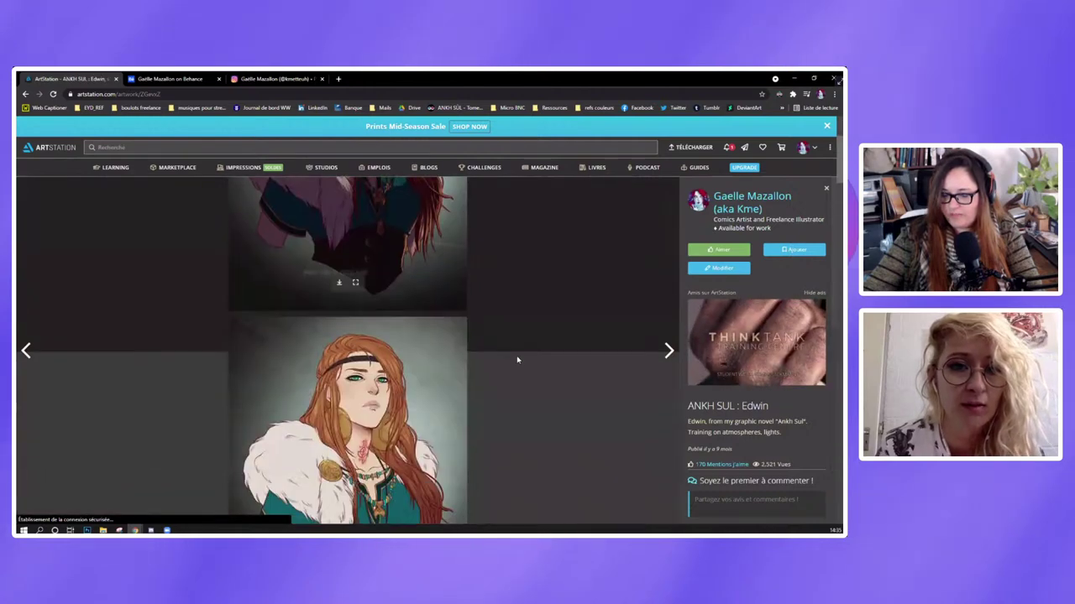
scroll(517, 360, "up", 2)
scroll(517, 360, "down", 4)
scroll(439, 360, "down", 2)
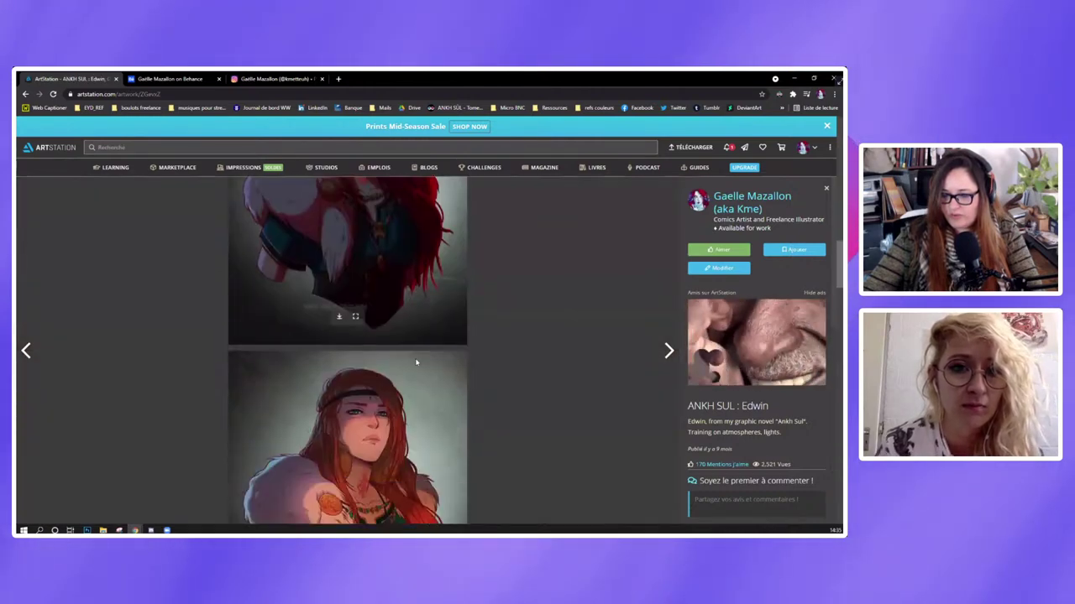
scroll(416, 361, "down", 4)
scroll(416, 361, "down", 4)
scroll(416, 361, "down", 4)
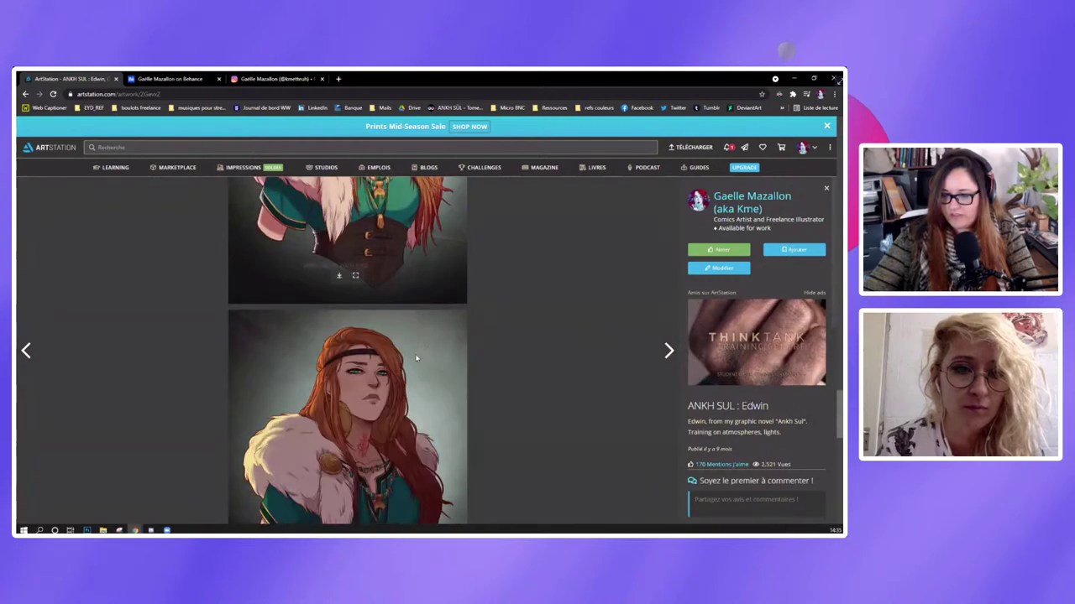
scroll(415, 359, "down", 4)
scroll(416, 359, "down", 3)
scroll(415, 353, "down", 2)
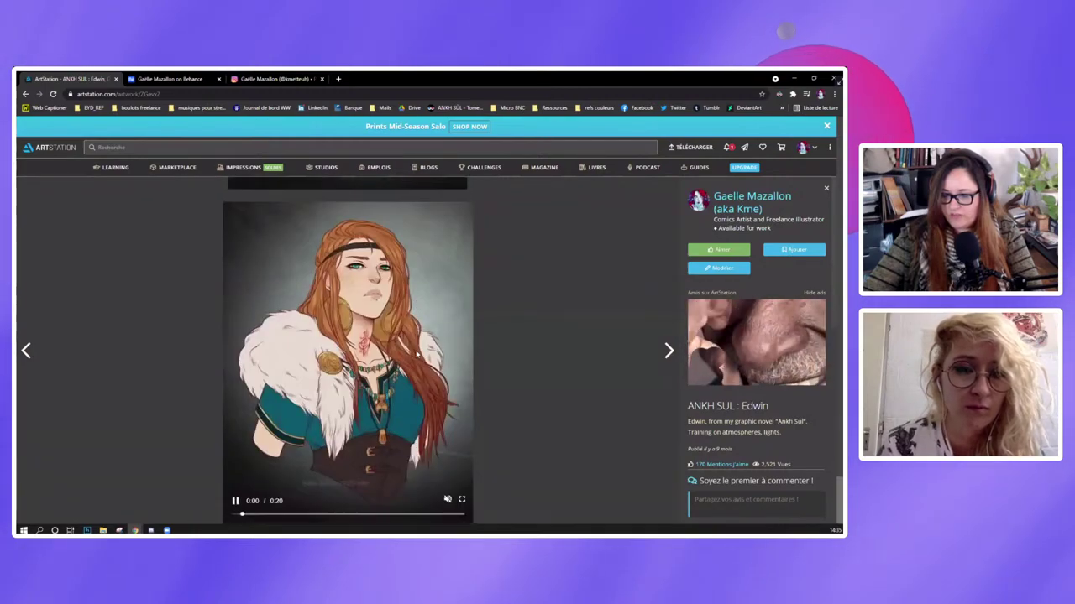
left_click(461, 499)
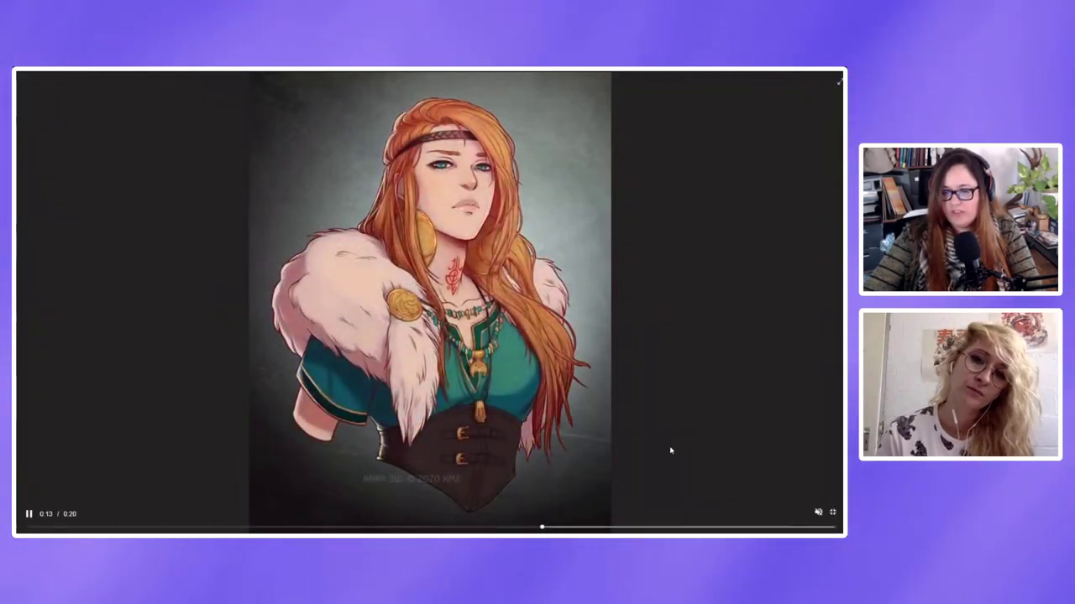
Exit full screen on the Edwin video to return to the artwork page.
left_click(832, 513)
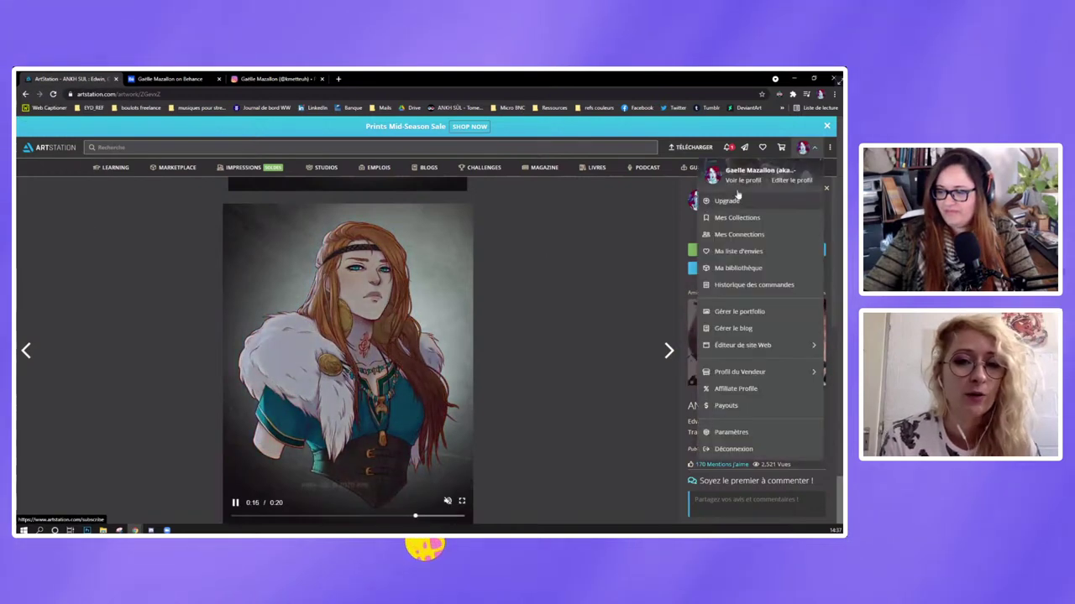
Open the ArtStation account menu over the Edwin artwork page.
left_click(740, 182)
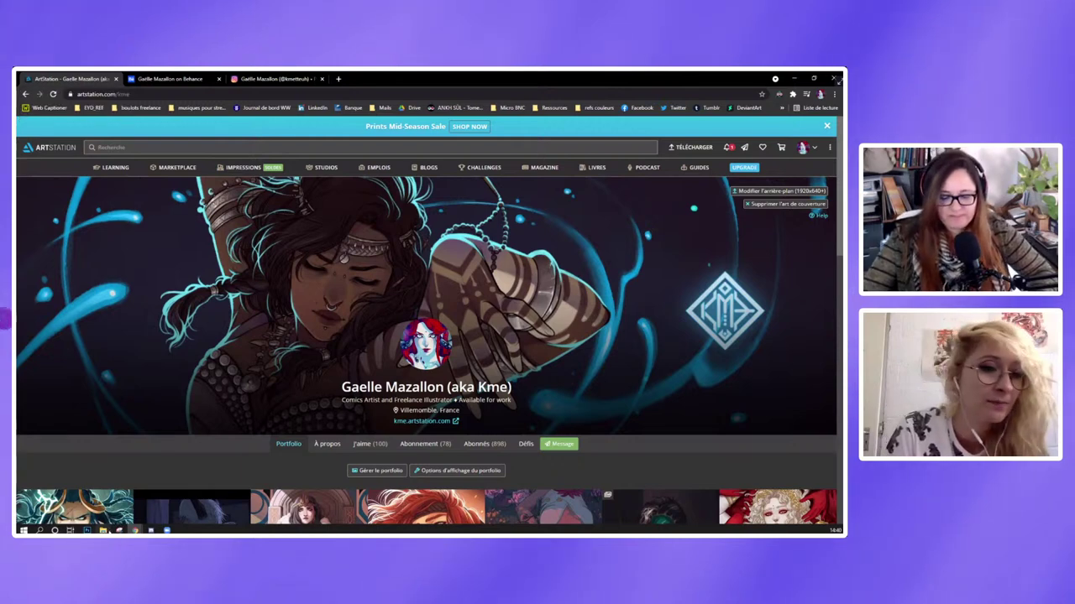
In Photoshop, open DarkFantasy-Violet-Element-Demon.psd from the _2021 Challenges folder.
mouse_move(87, 530)
left_click(87, 496)
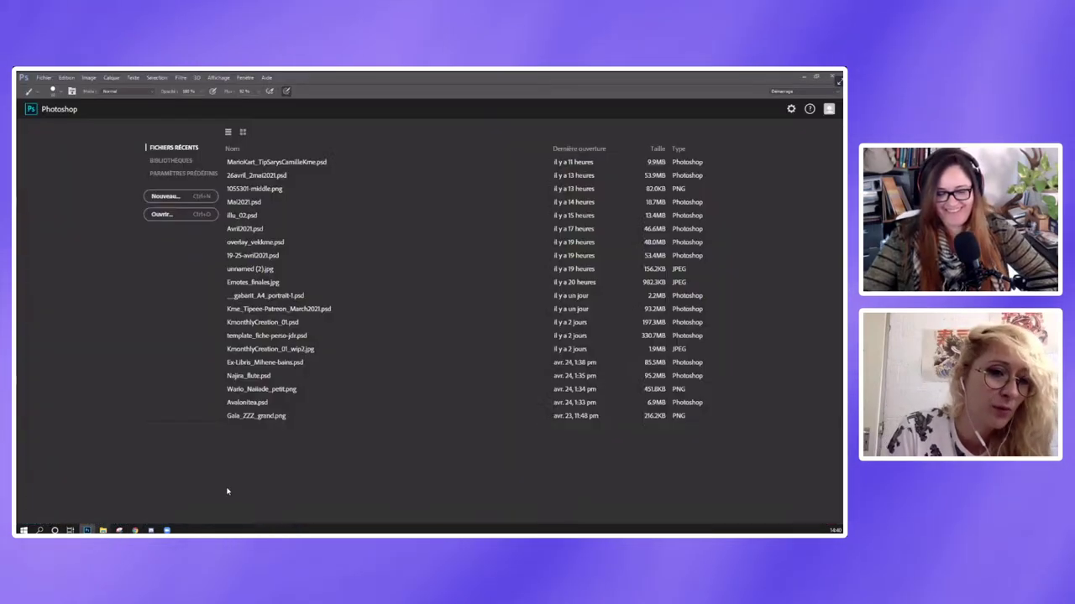
left_click(162, 217)
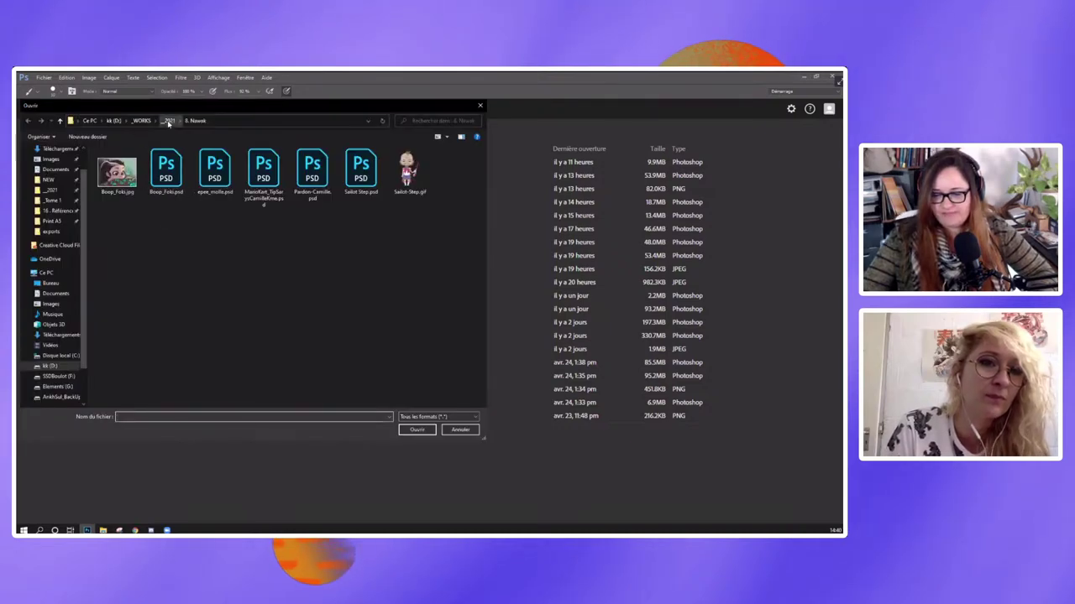
key("alt+Up")
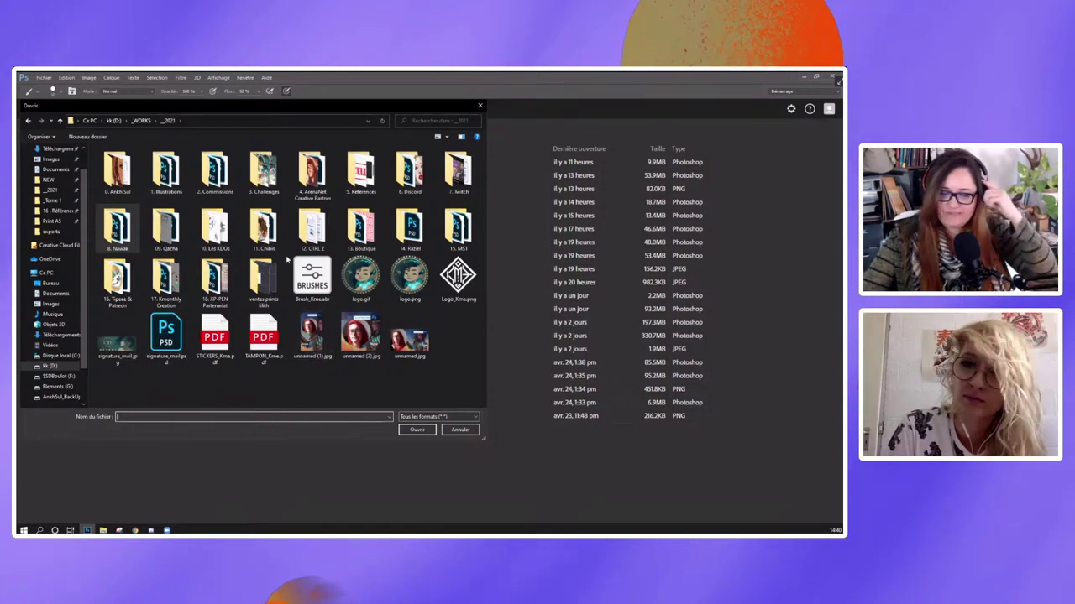
double_click(274, 183)
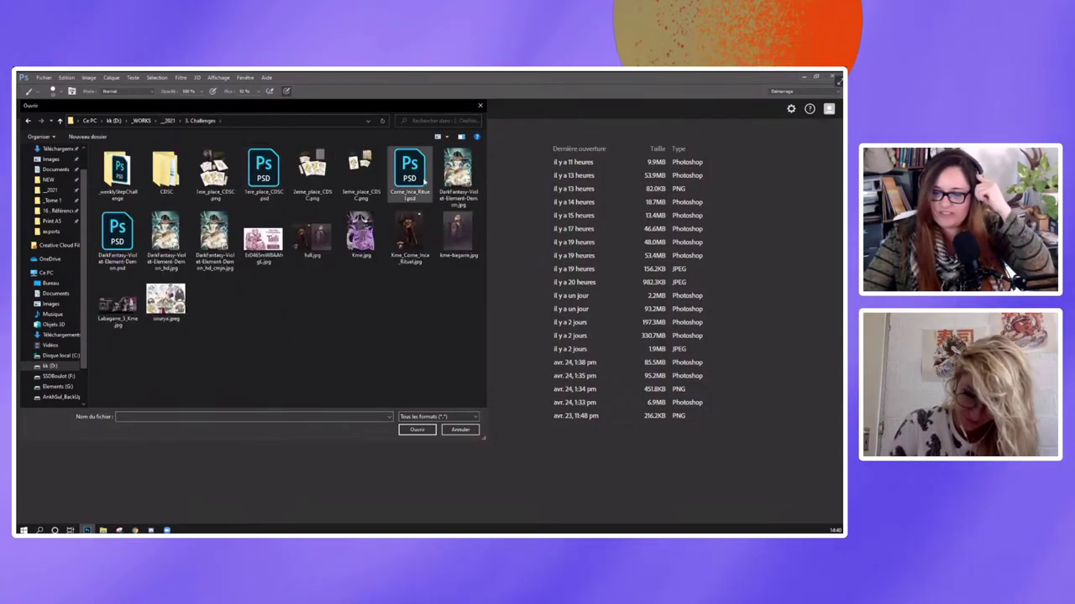
left_click(125, 223)
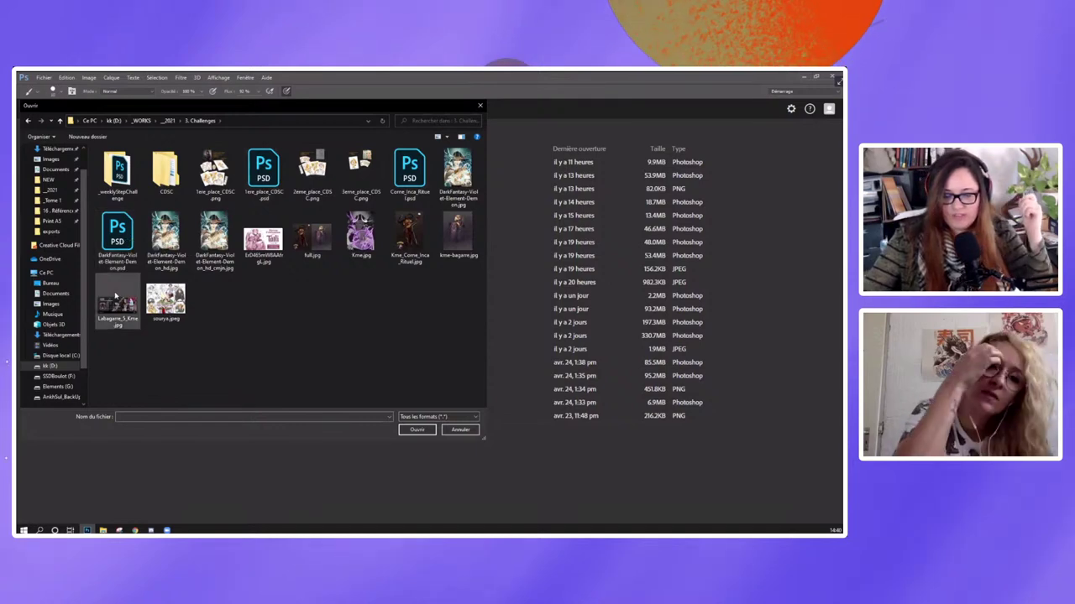
left_click(417, 429)
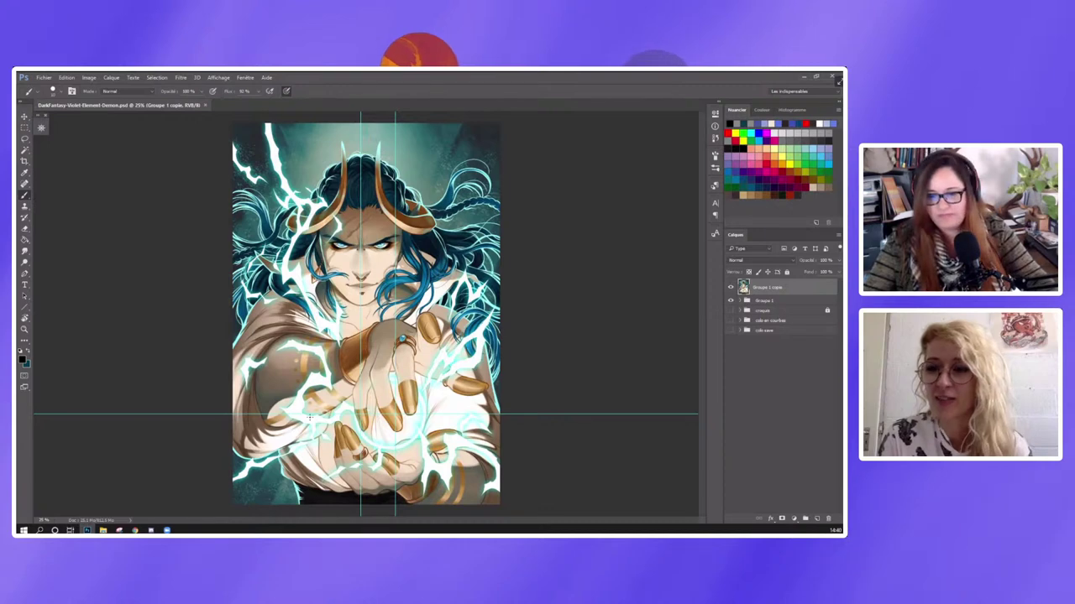
key("ctrl+semicolon")
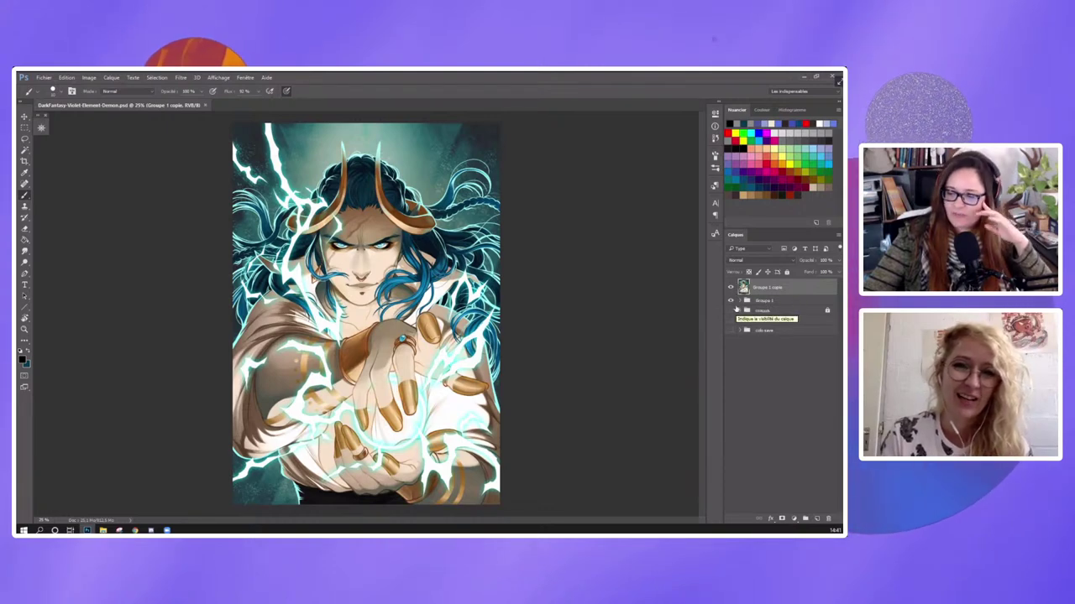
left_click(739, 303)
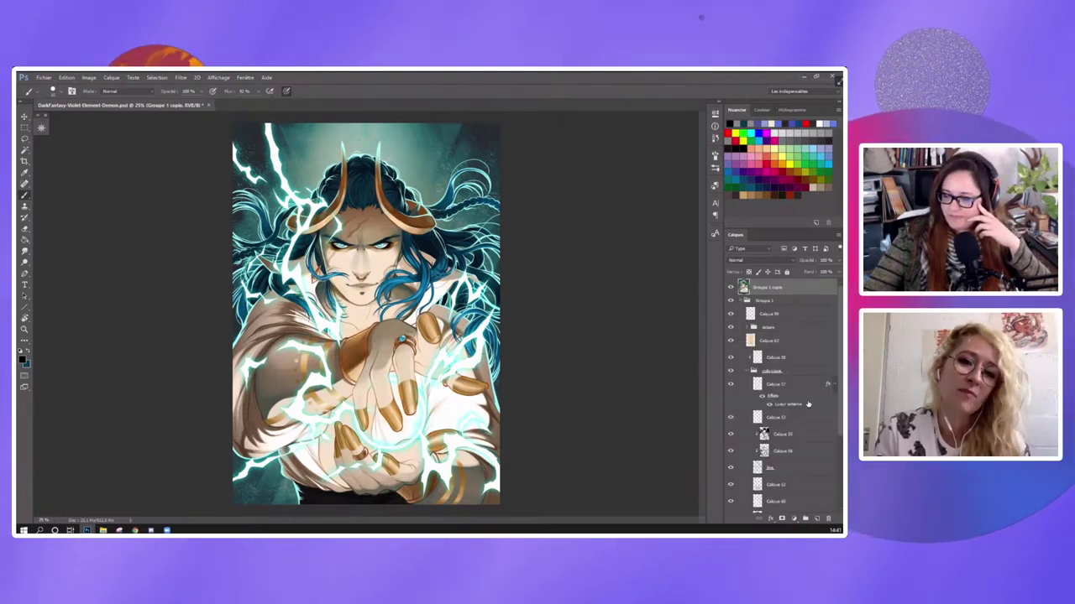
scroll(767, 368, "down", 2)
scroll(766, 367, "down", 3)
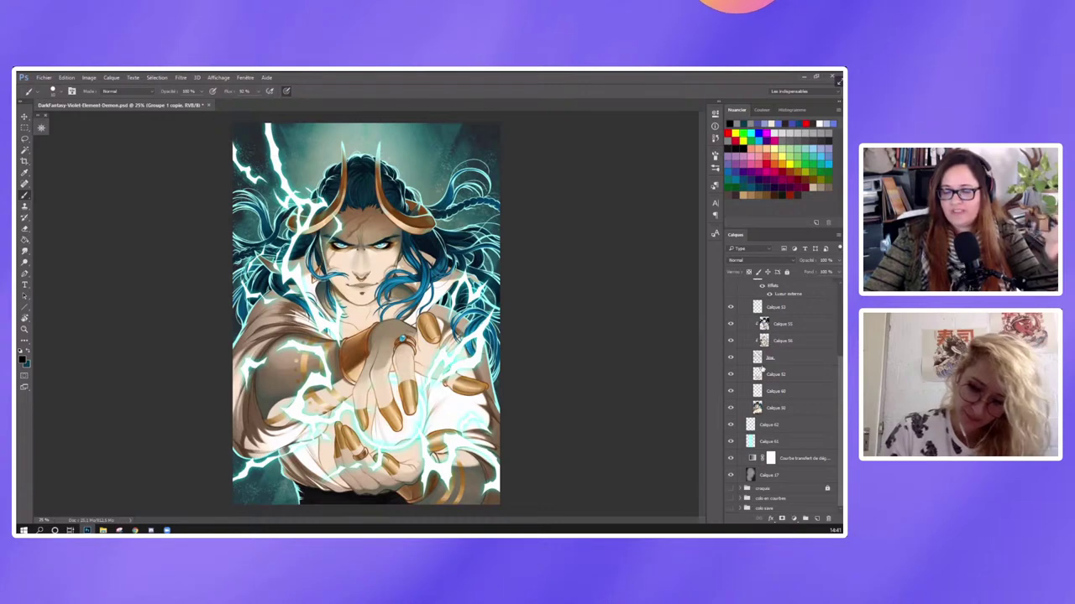
scroll(762, 361, "up", 2)
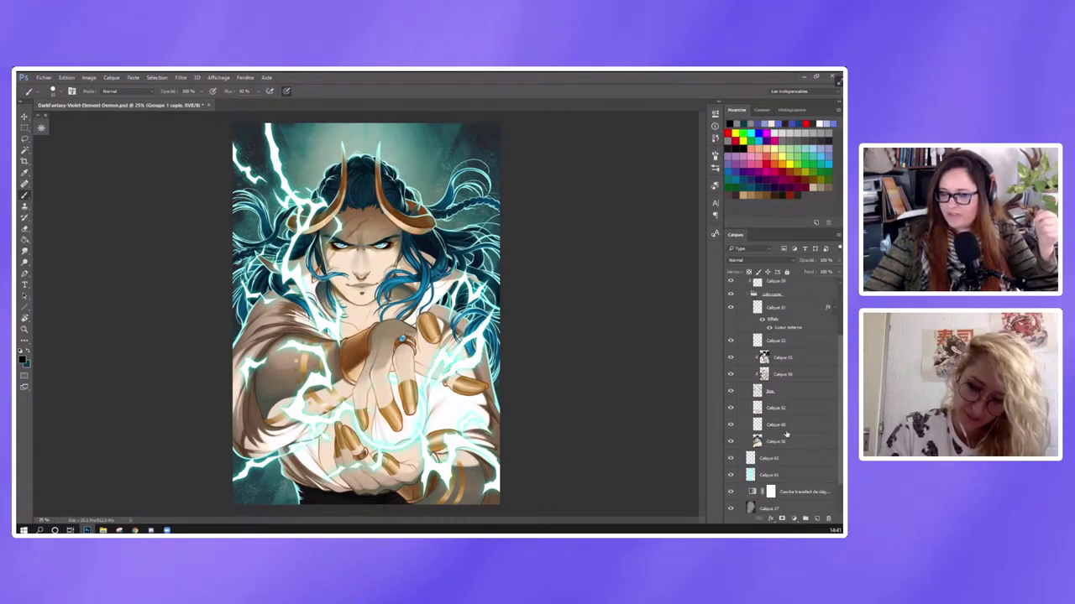
scroll(756, 345, "up", 3)
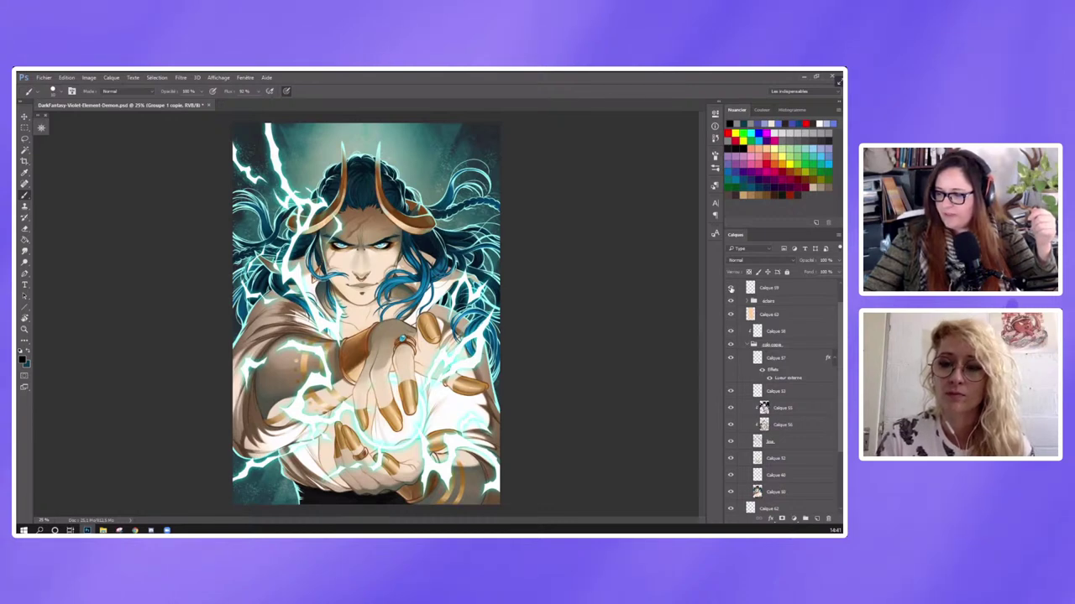
scroll(730, 288, "up", 2)
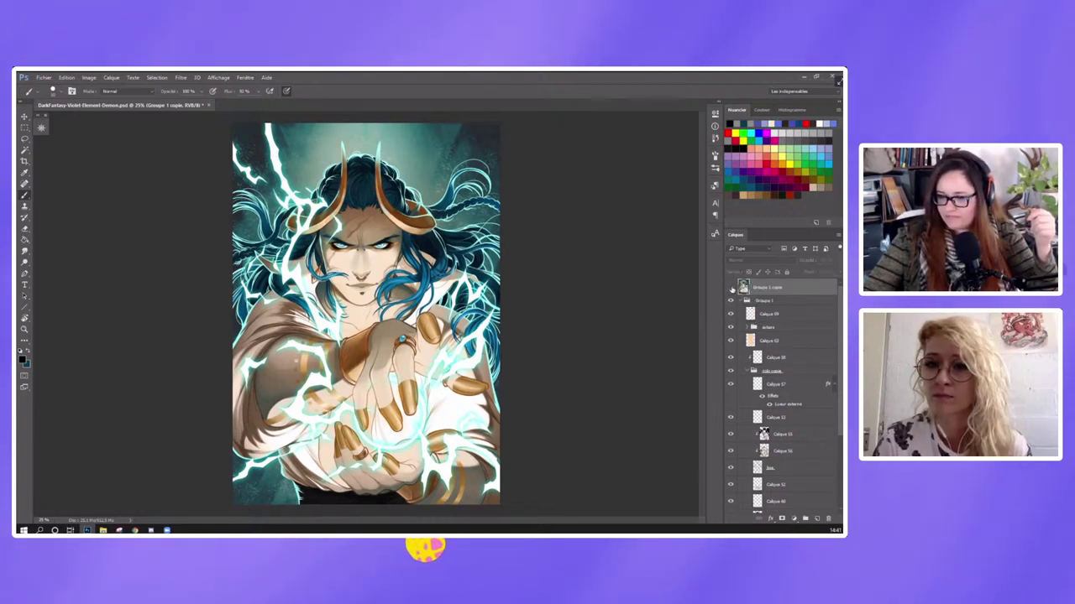
scroll(730, 300, "down", 5)
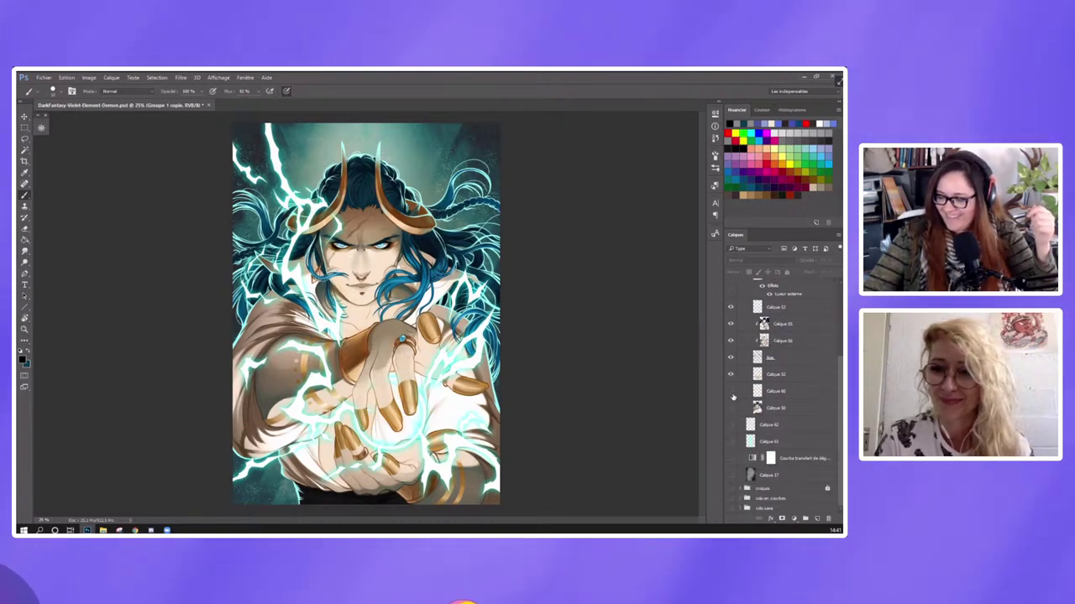
Hide the main artwork group and the lightning and peach layers above it.
left_click(732, 308)
scroll(735, 361, "up", 4)
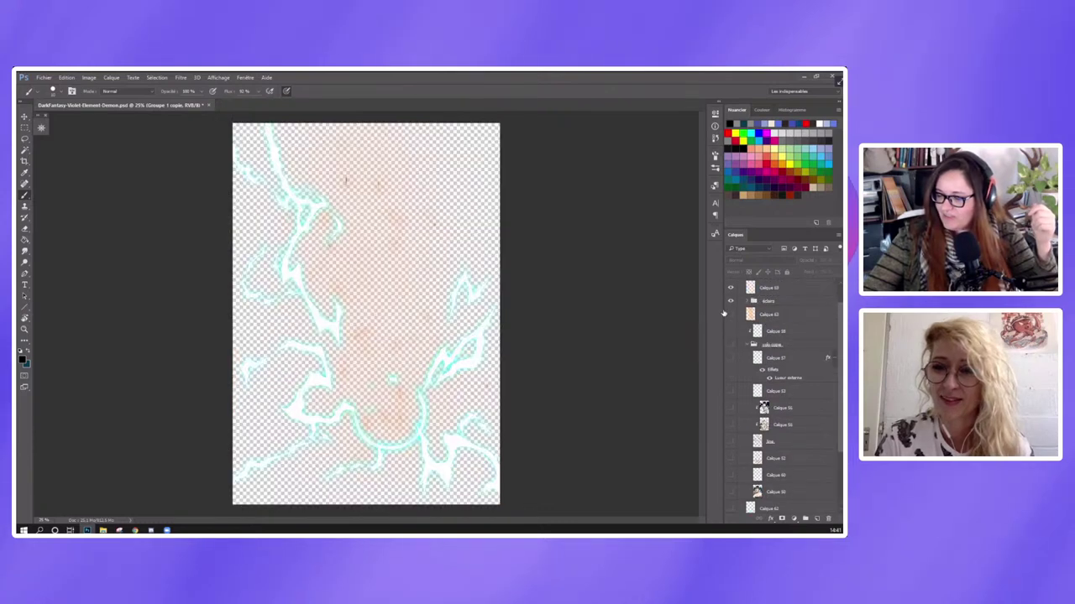
left_click(730, 314)
scroll(749, 370, "down", 4)
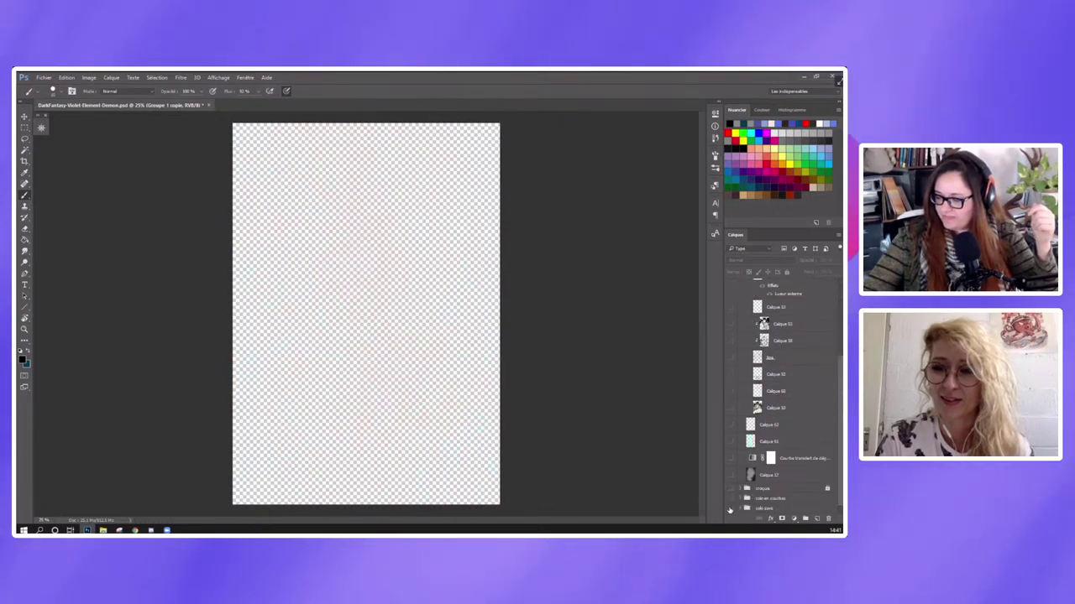
Show the grey base, Calque 17 smoke, teal gradient map, Calque 61 light streak and Calque 59 demon.
left_click(730, 508)
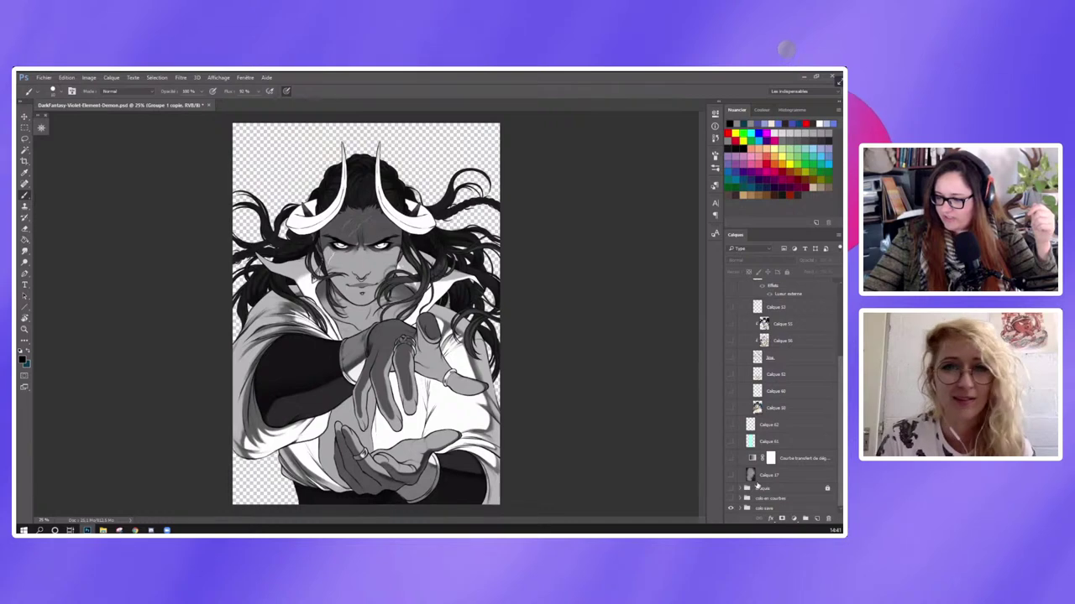
left_click(730, 476)
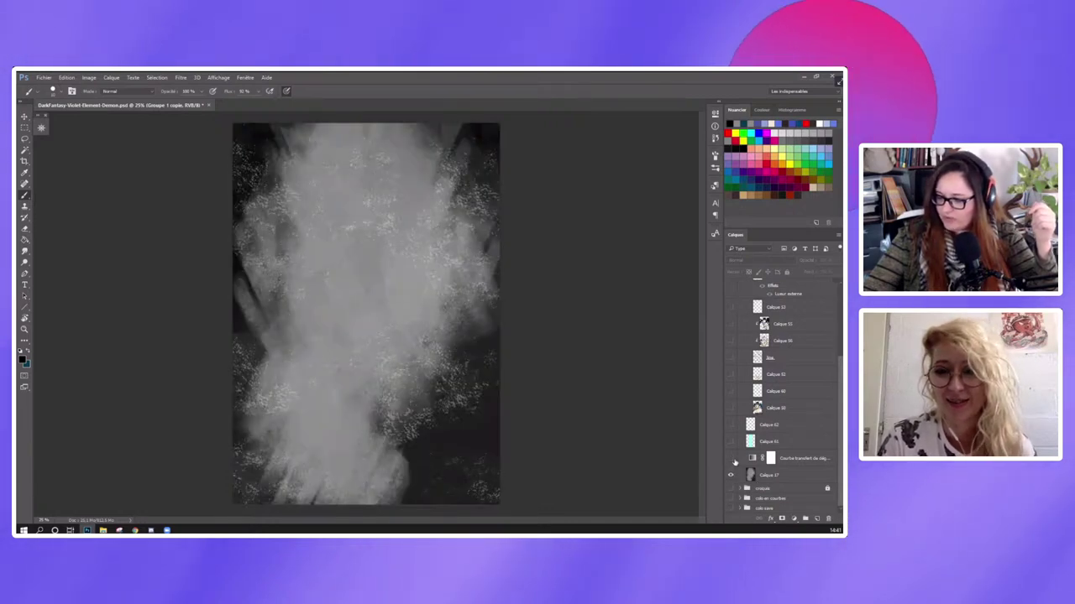
left_click(729, 459)
left_click(729, 458)
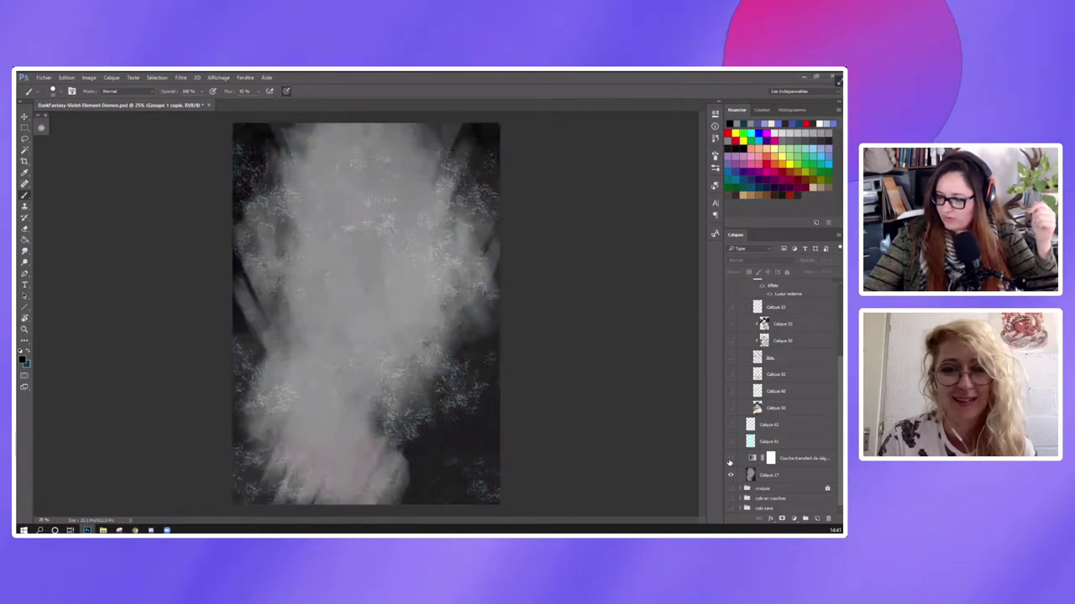
left_click(730, 458)
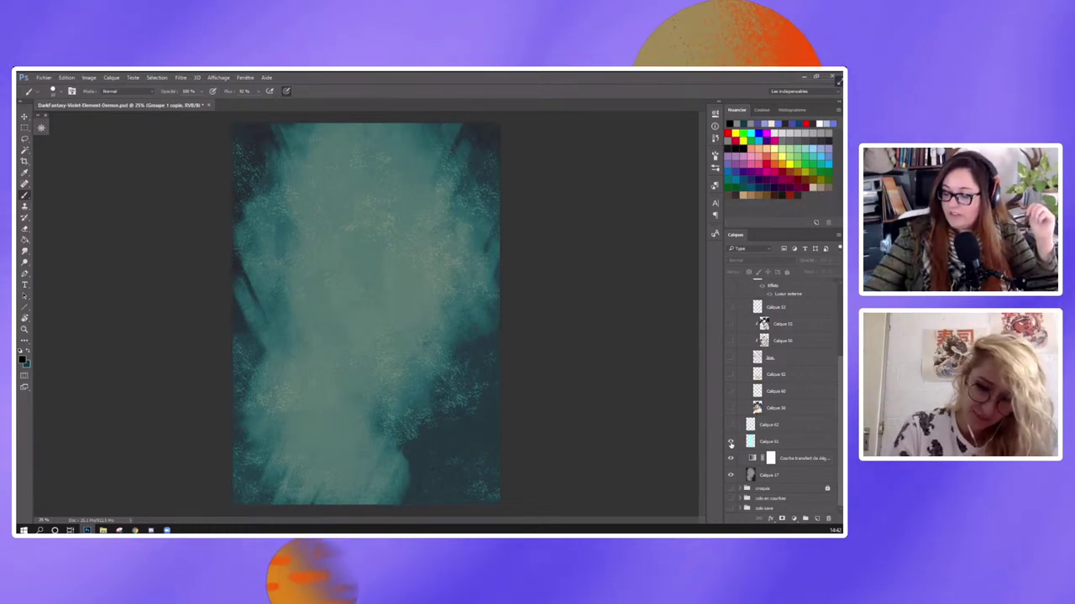
left_click(731, 441)
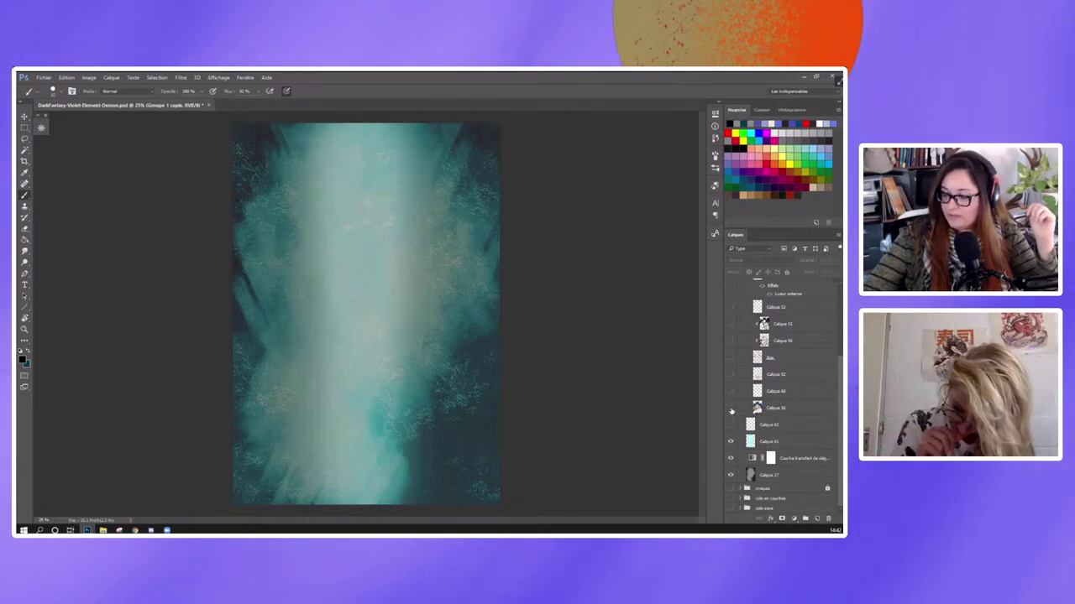
left_click(730, 409)
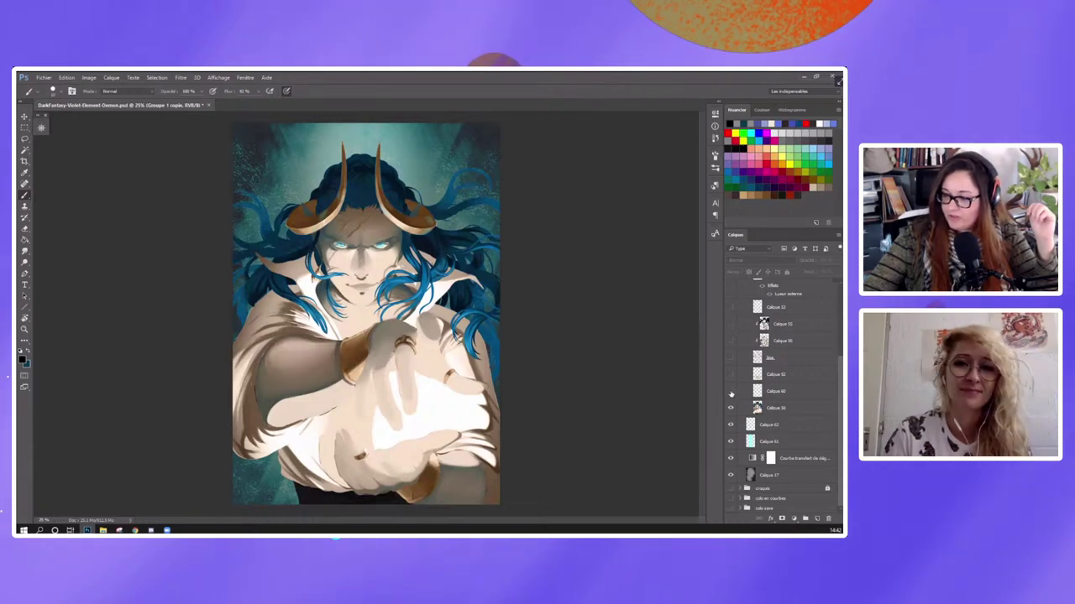
Show the gold arm-stripe layer, the new hand-pose layer, Calque 56 hands and Calque 53.
left_click(731, 392)
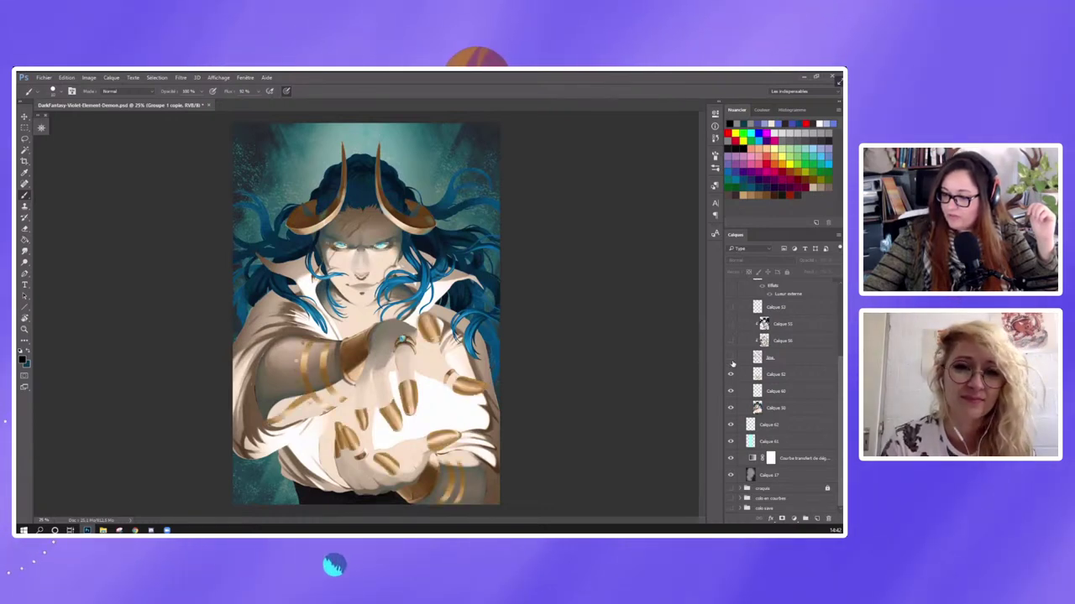
left_click(731, 359)
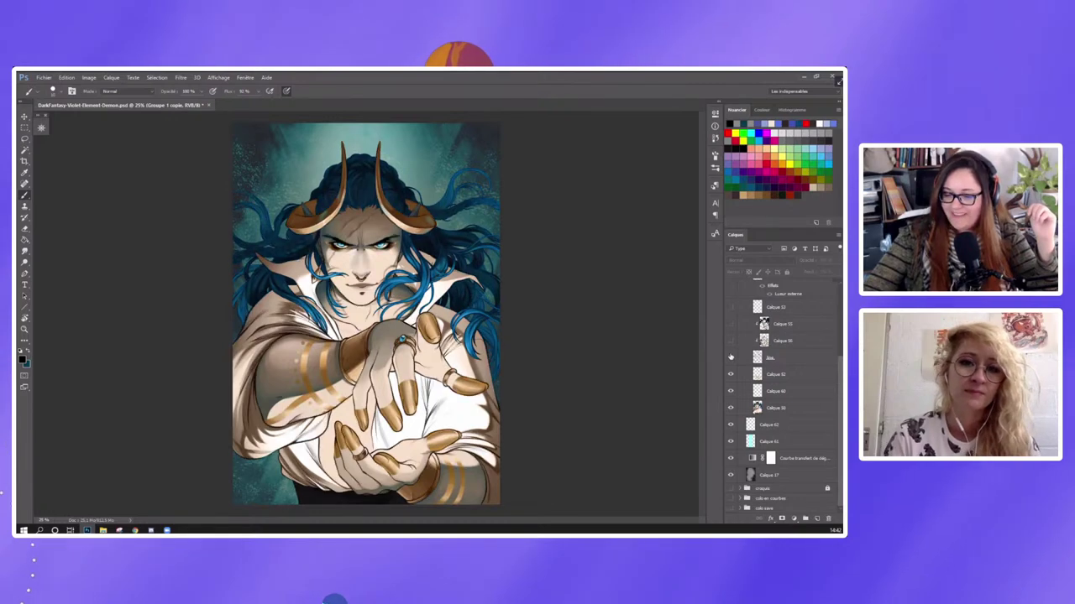
left_click(730, 341)
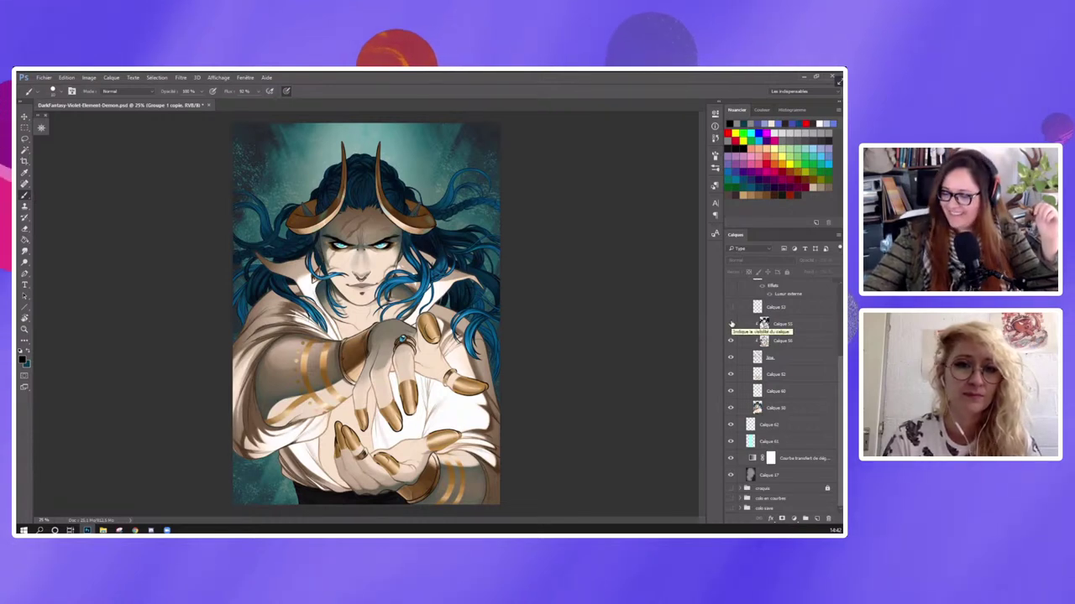
scroll(739, 352, "up", 1)
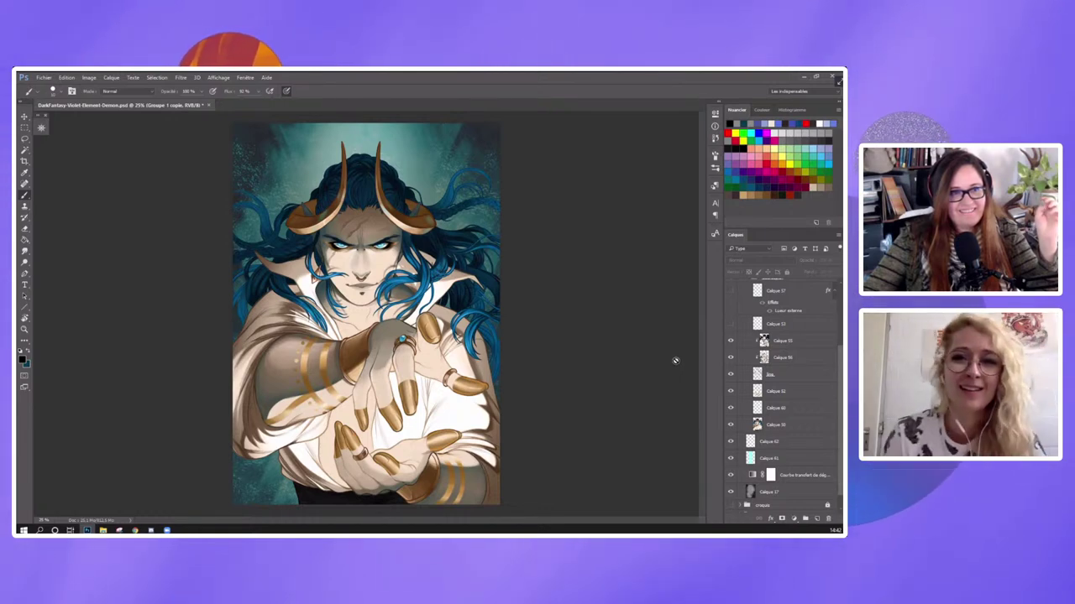
left_click(729, 325)
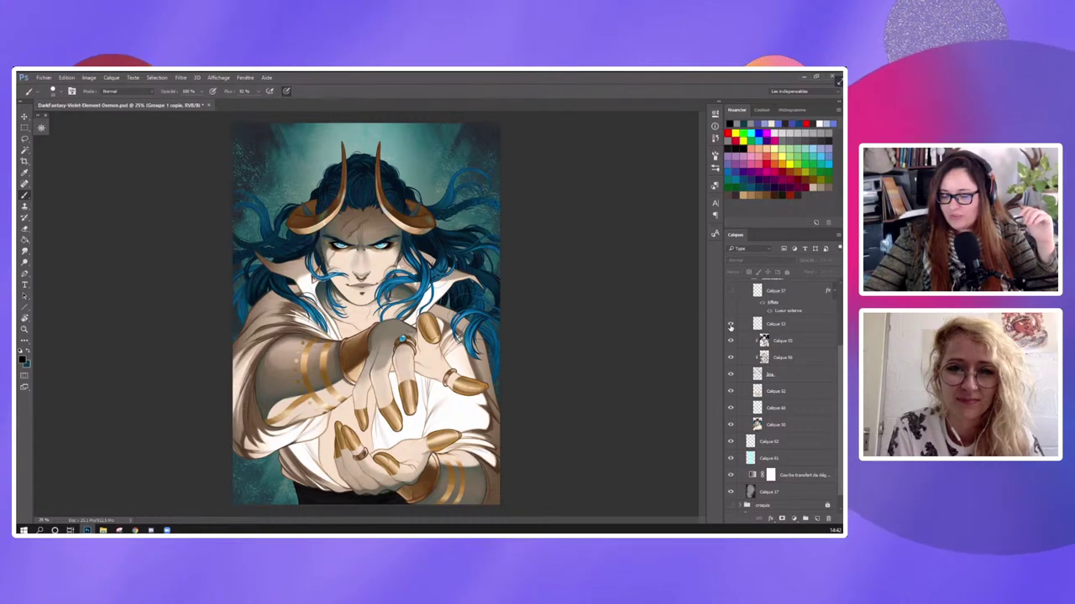
Compare the rim light and Calque 62 glow, leaving Calque 62 on and the rim light off.
scroll(730, 332, "up", 2)
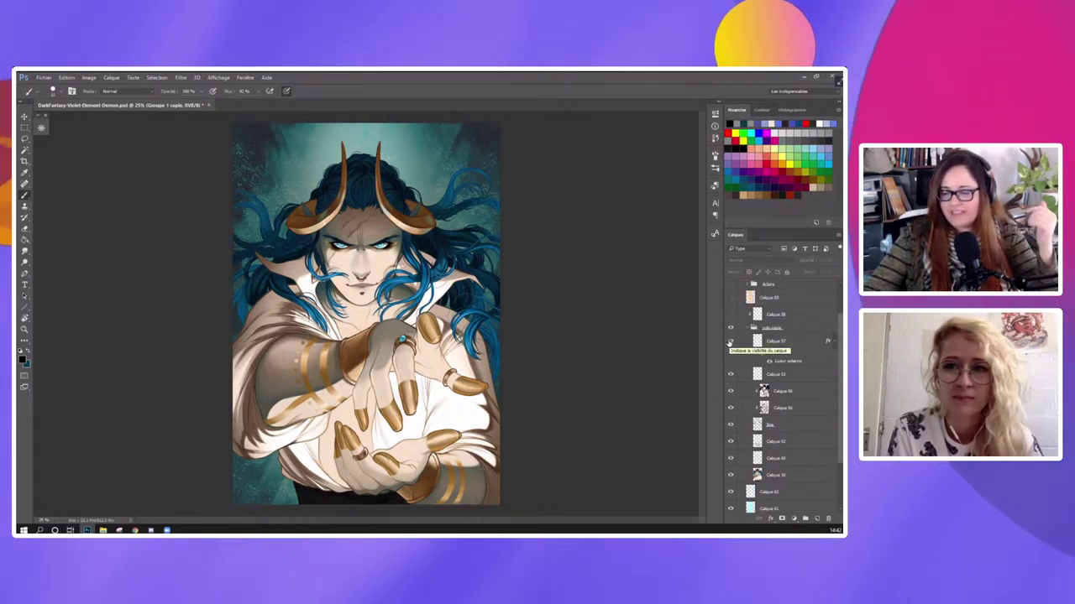
scroll(726, 352, "up", 2)
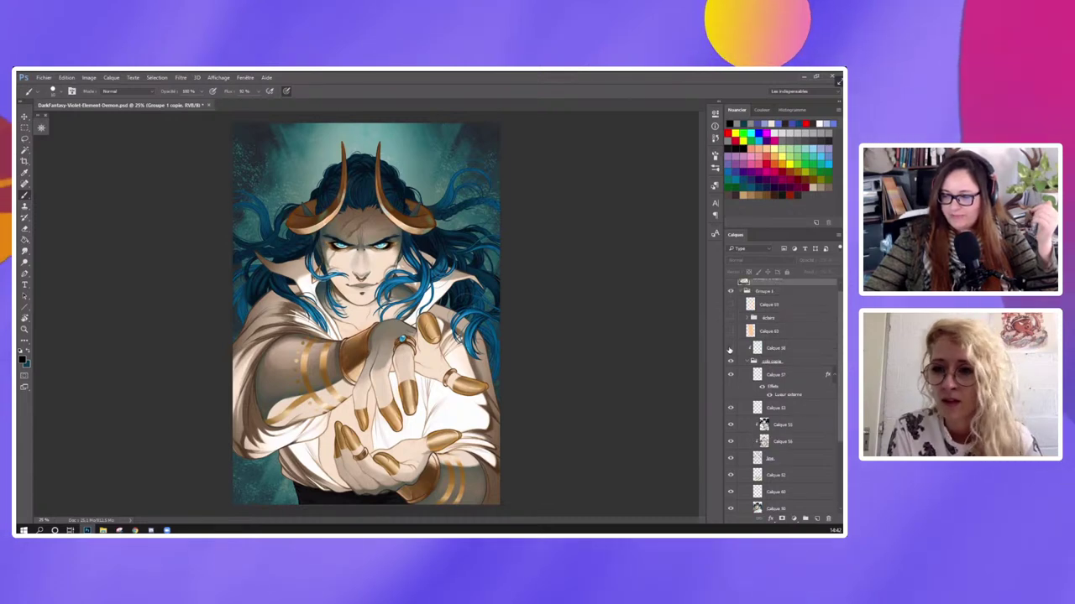
left_click(729, 348)
left_click(729, 347)
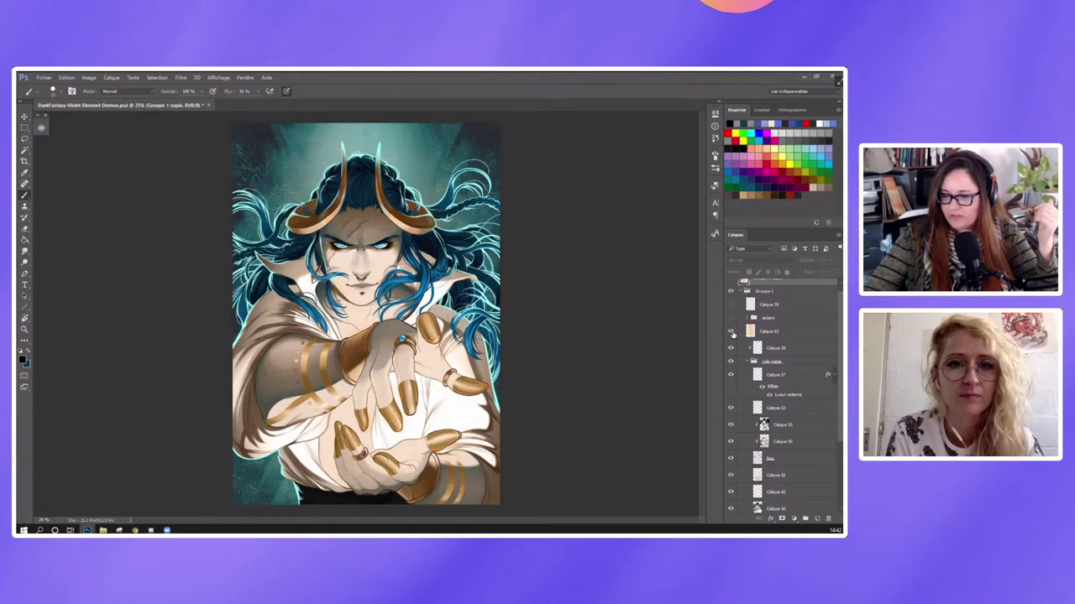
left_click(730, 332)
left_click(730, 332)
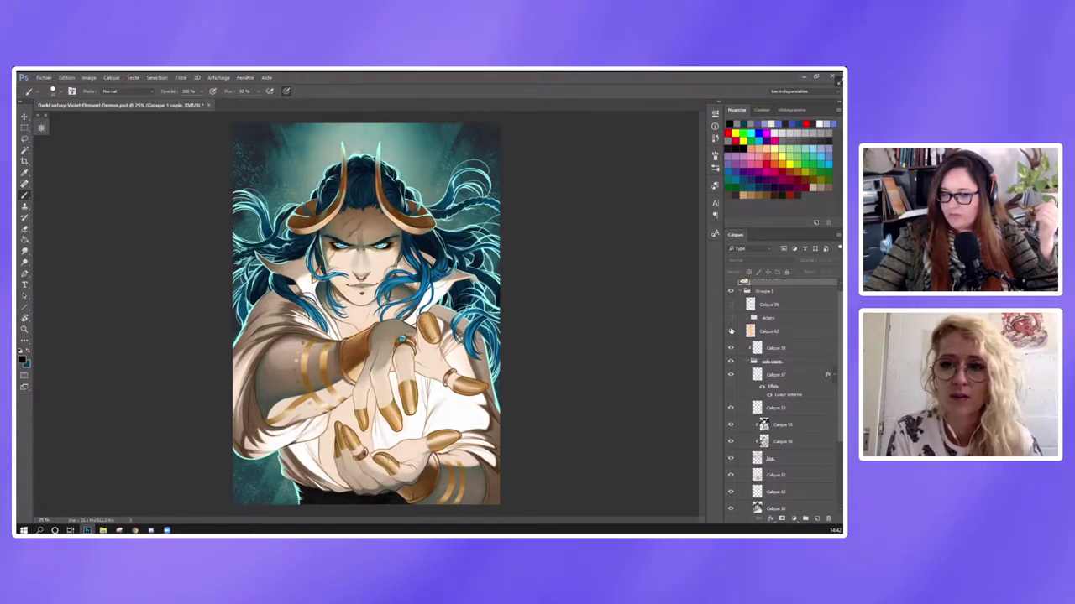
left_click(731, 333)
left_click(731, 332)
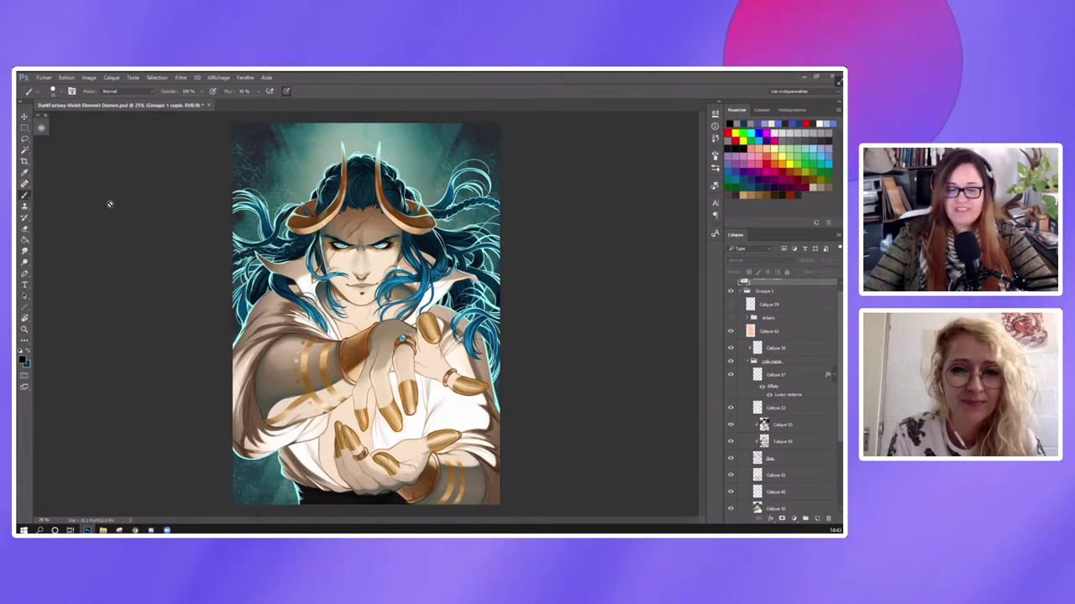
Set Calque 63 to Normal blending at 74% opacity and sample its peach colour.
left_click(25, 174)
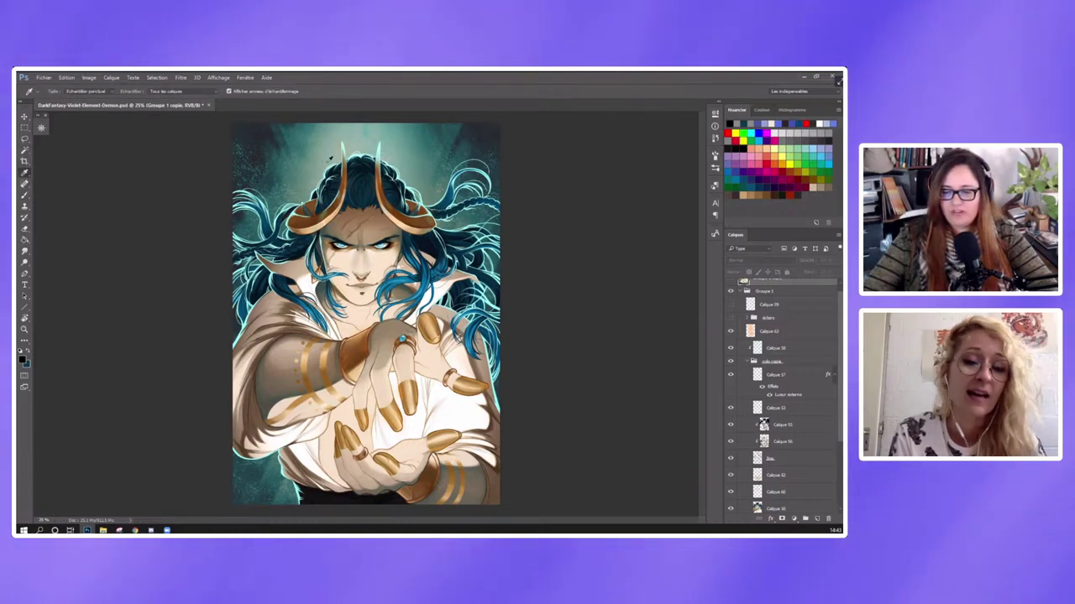
left_click(760, 334)
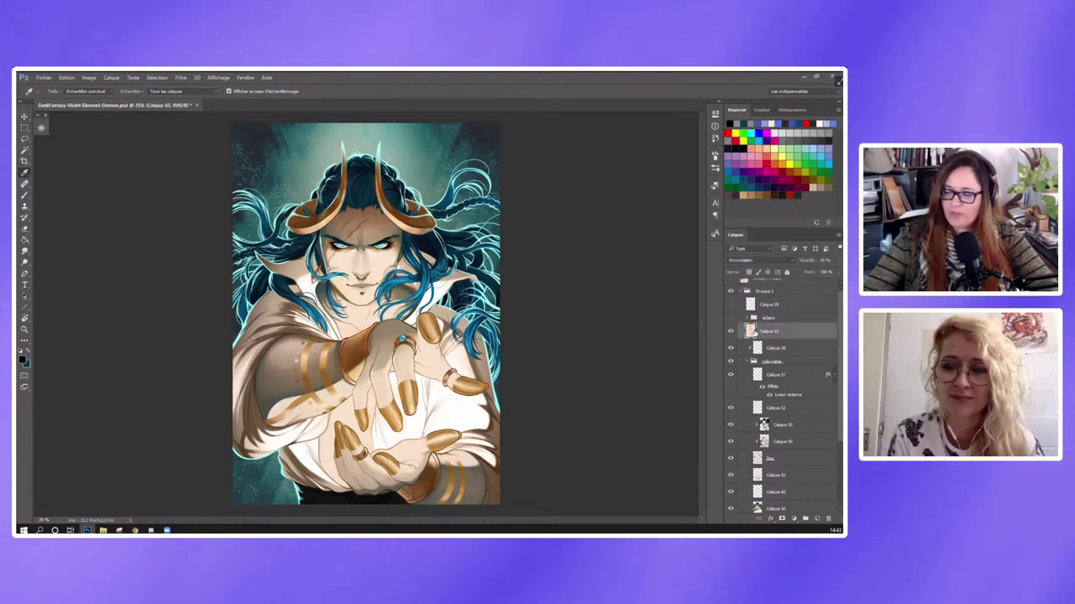
left_click(742, 262)
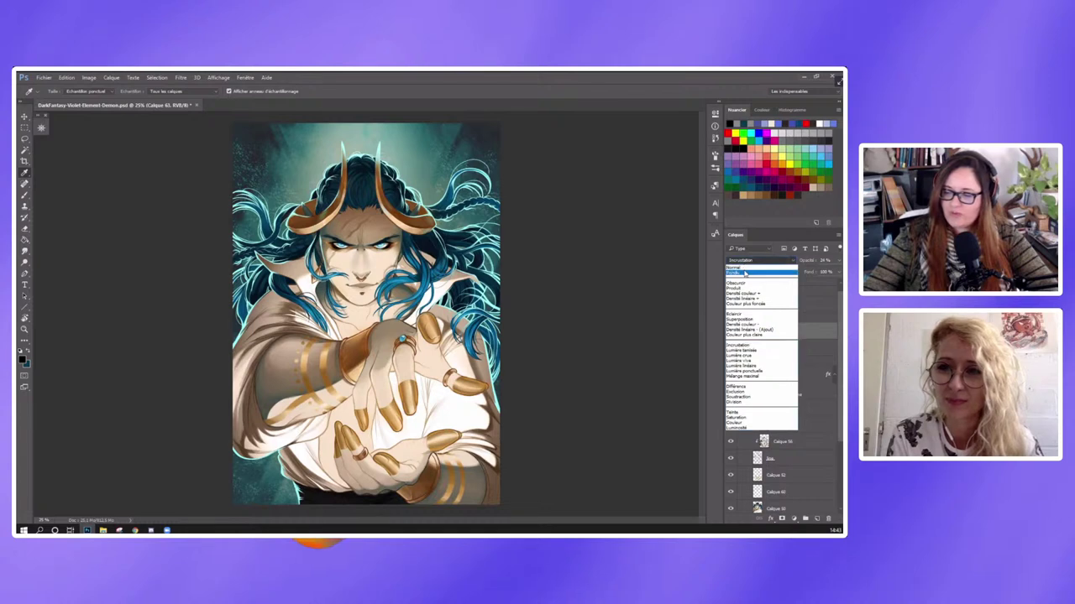
left_click(743, 269)
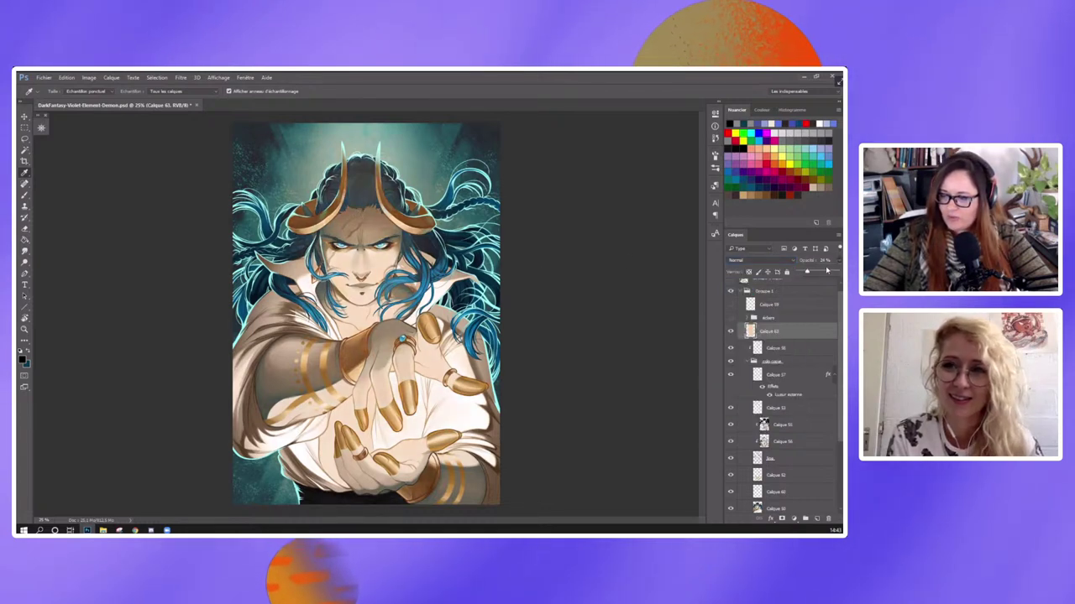
left_click_drag(829, 261, 838, 274)
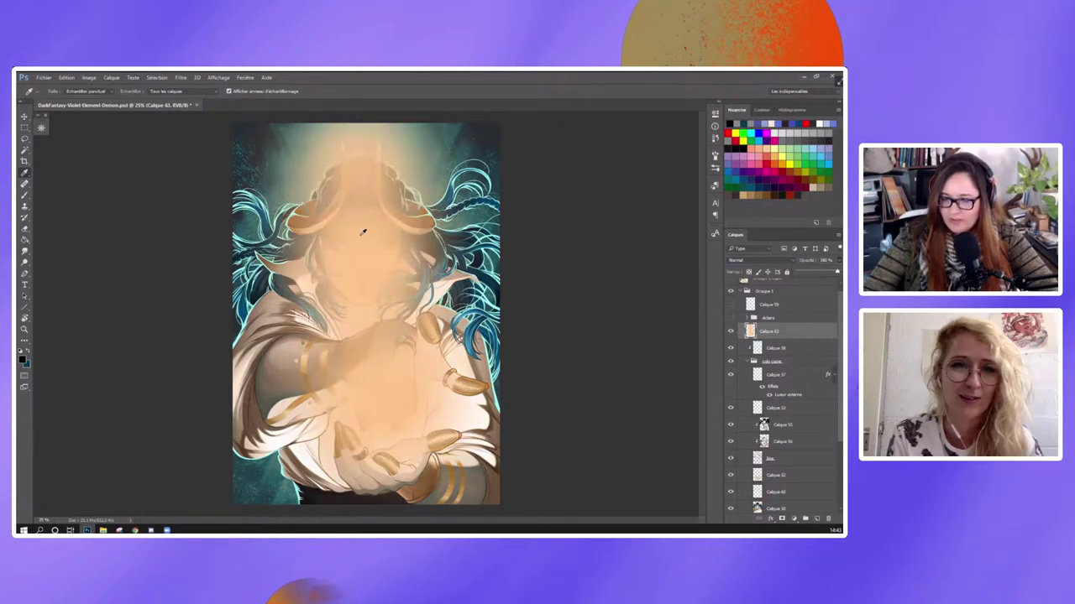
left_click(388, 238)
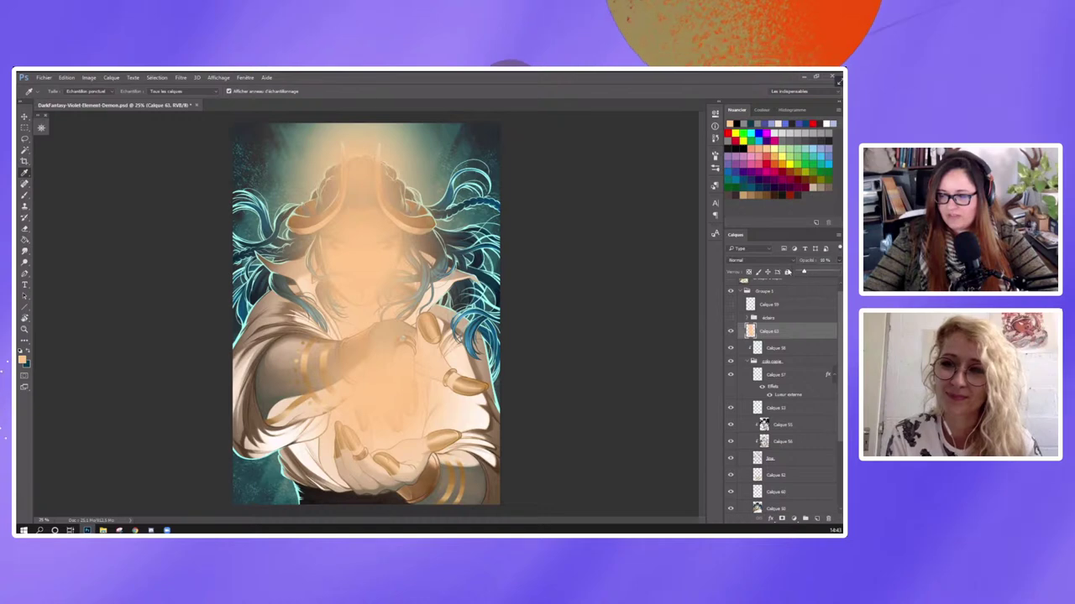
Set the glow layer to Incrustation and sample a colour from the current layer only.
left_click(760, 261)
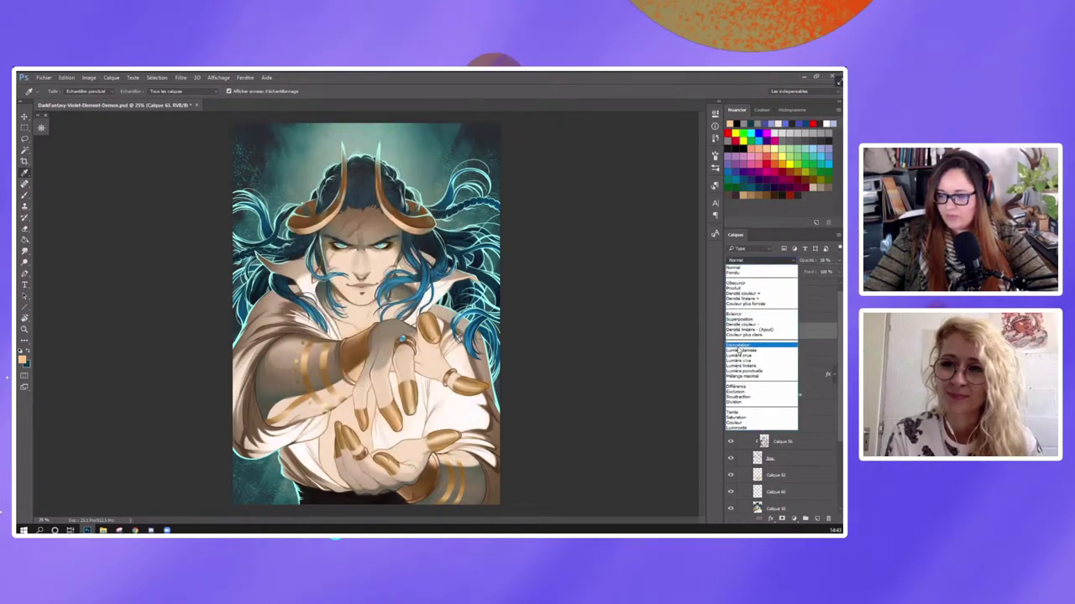
left_click(740, 346)
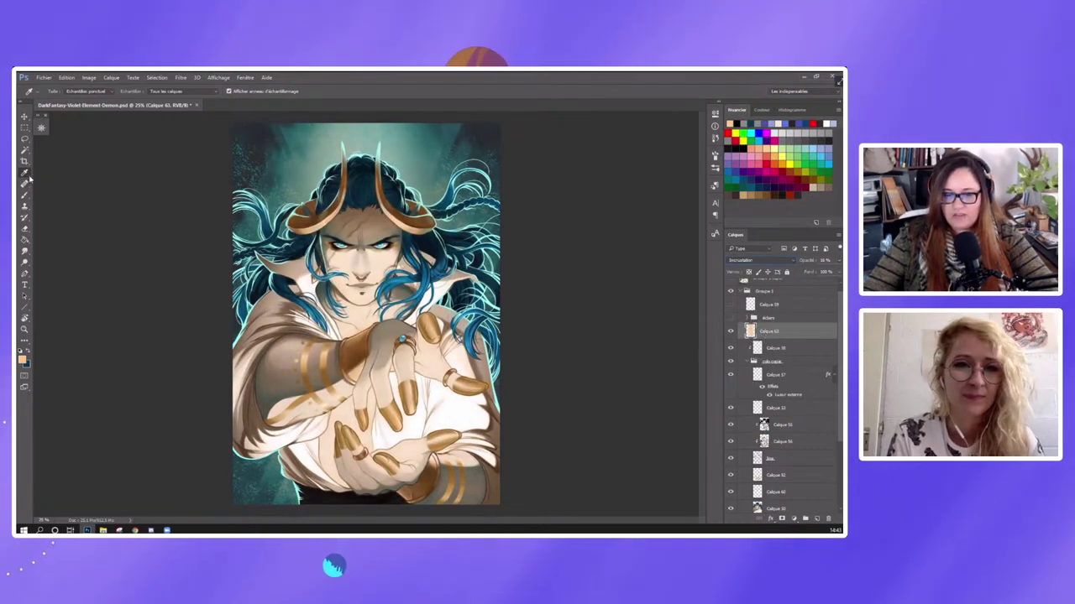
left_click(168, 93)
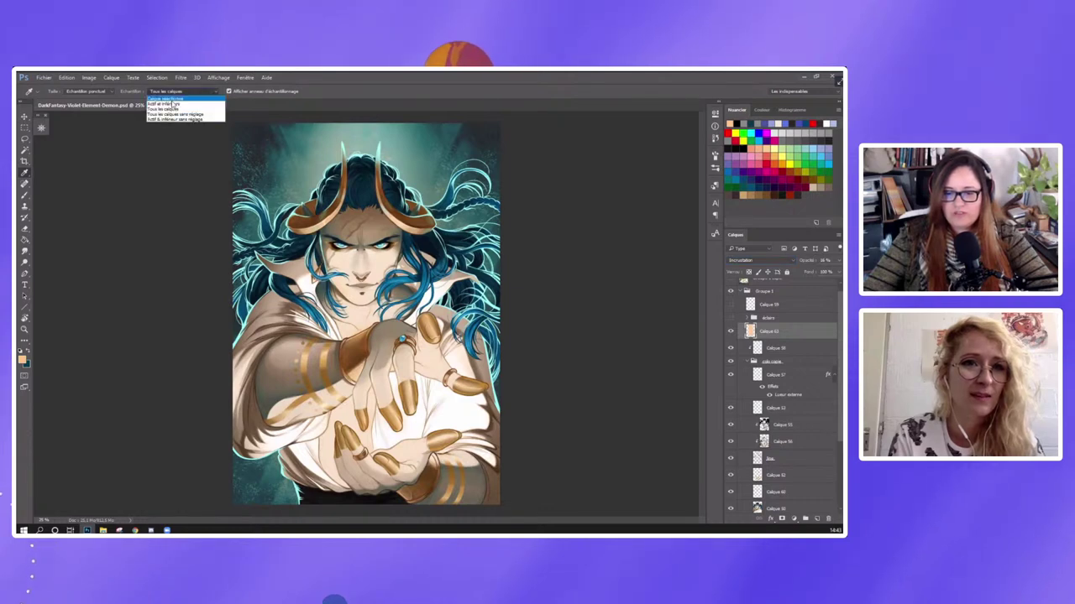
left_click(168, 98)
left_click(366, 222)
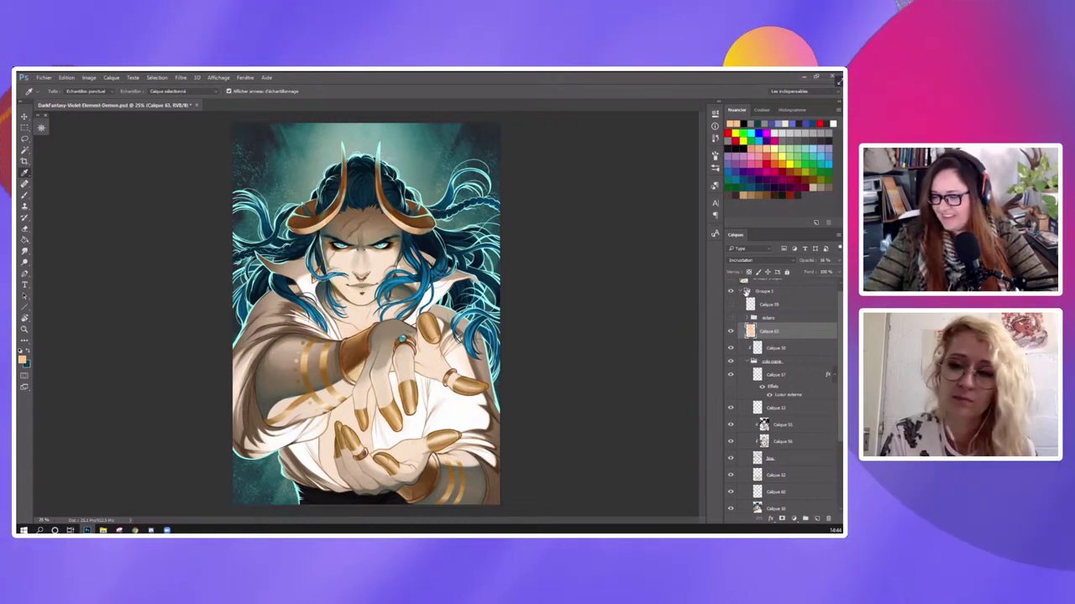
Collapse and toggle Groupe 1, then close the demon artwork without saving.
left_click(745, 291)
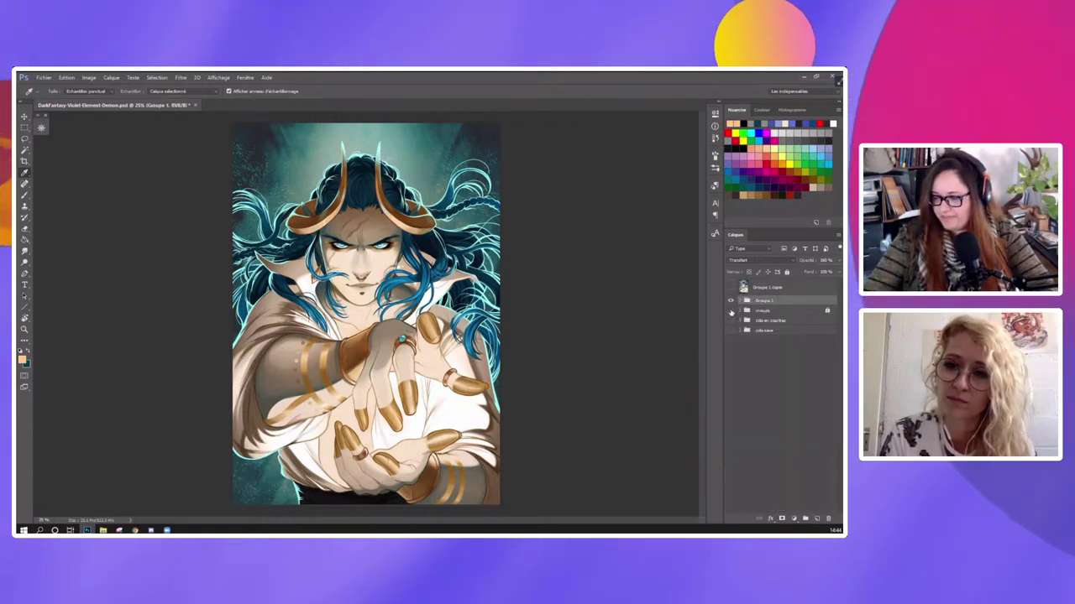
left_click(729, 302)
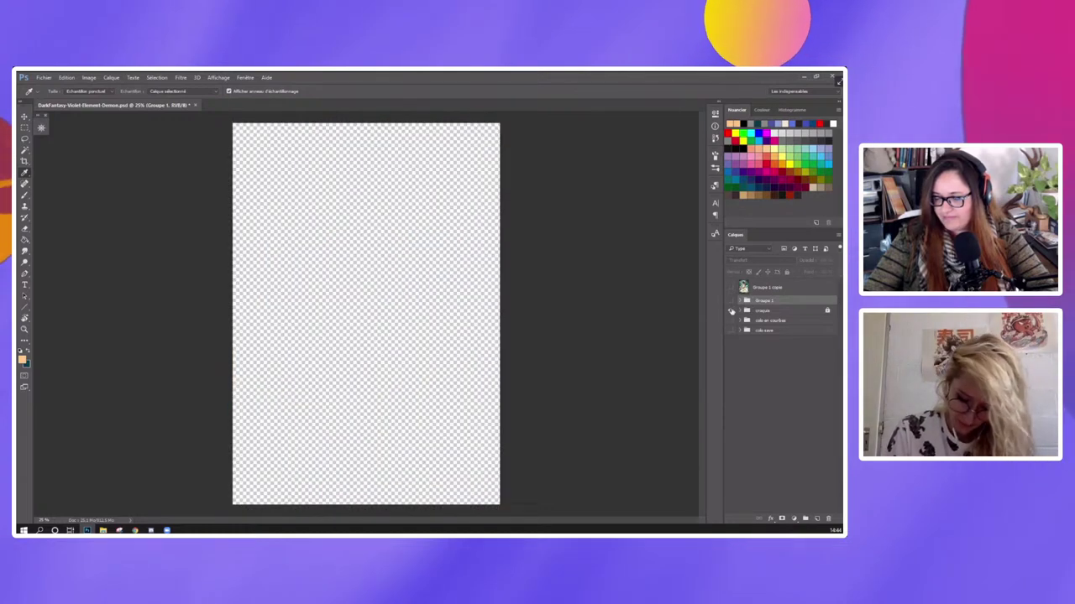
left_click(729, 300)
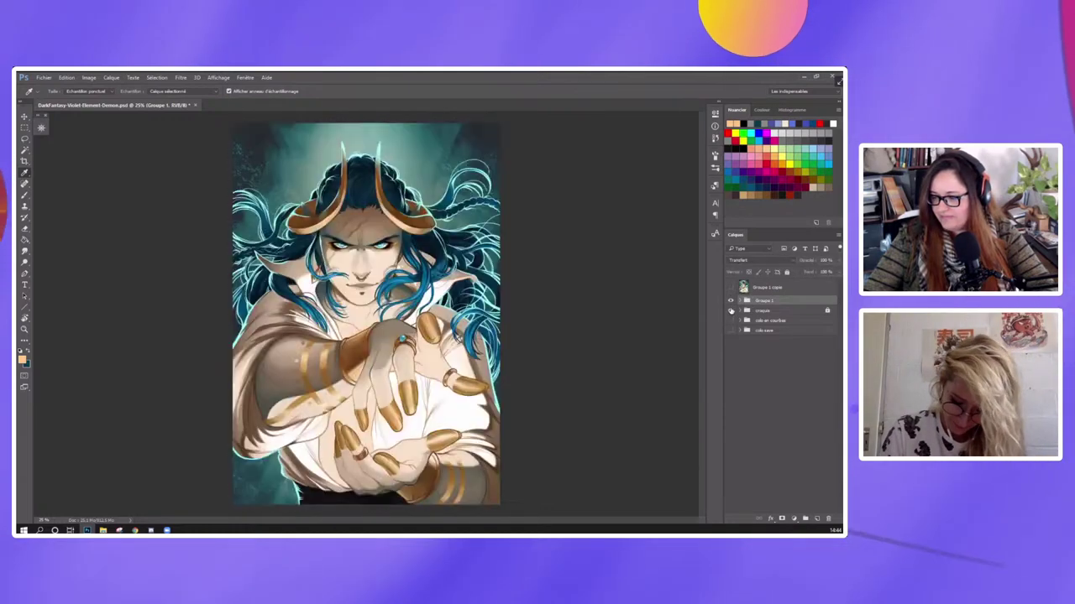
left_click(196, 105)
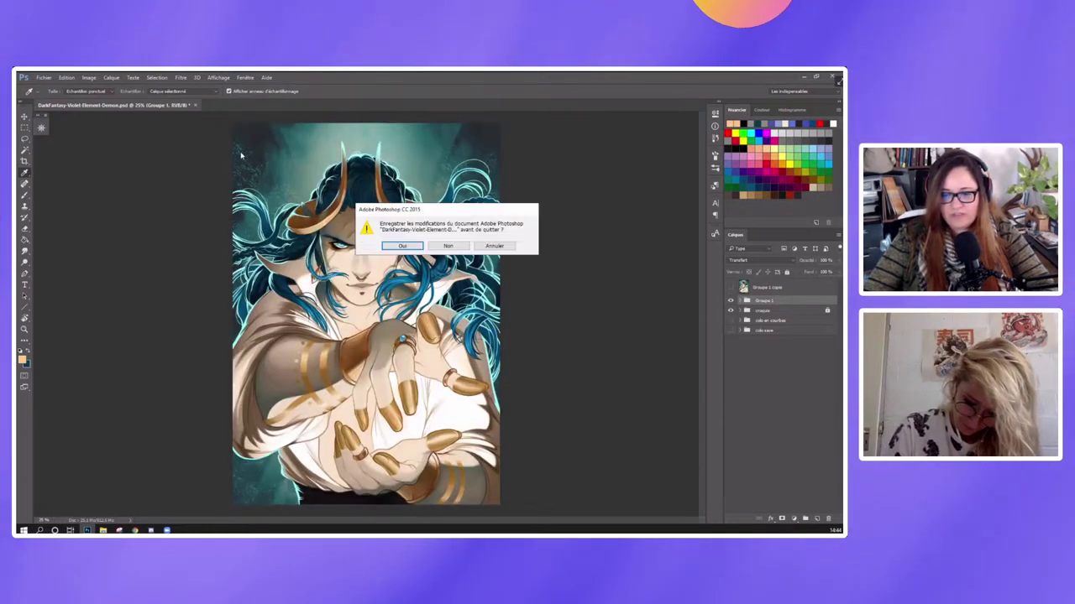
left_click(458, 249)
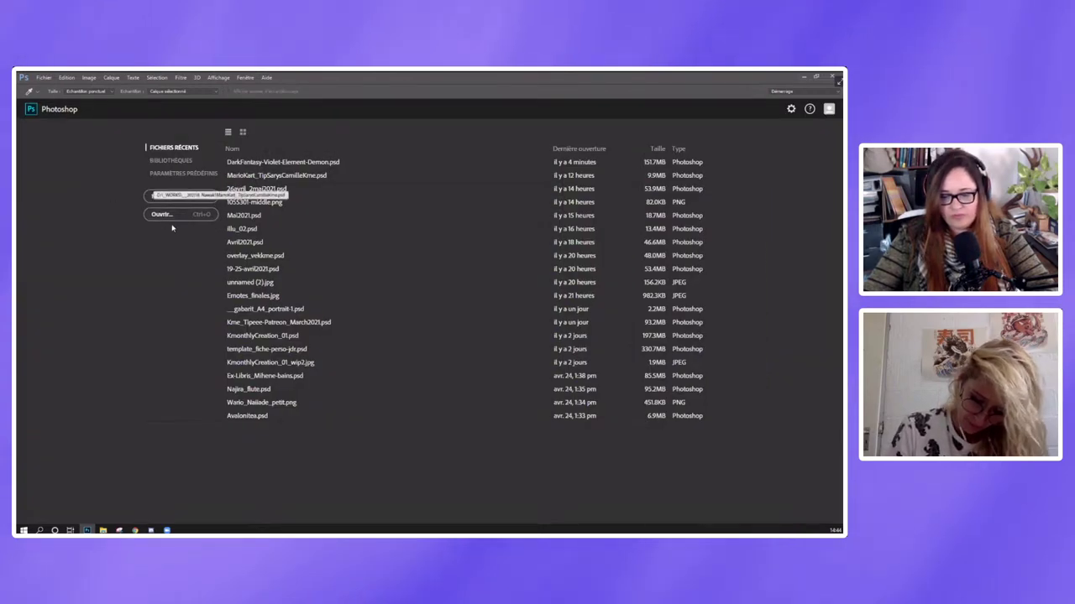
Open Avril2021.psd from 16. Tipeee & Patreon > Illustrations > Avril 2021.
left_click(173, 215)
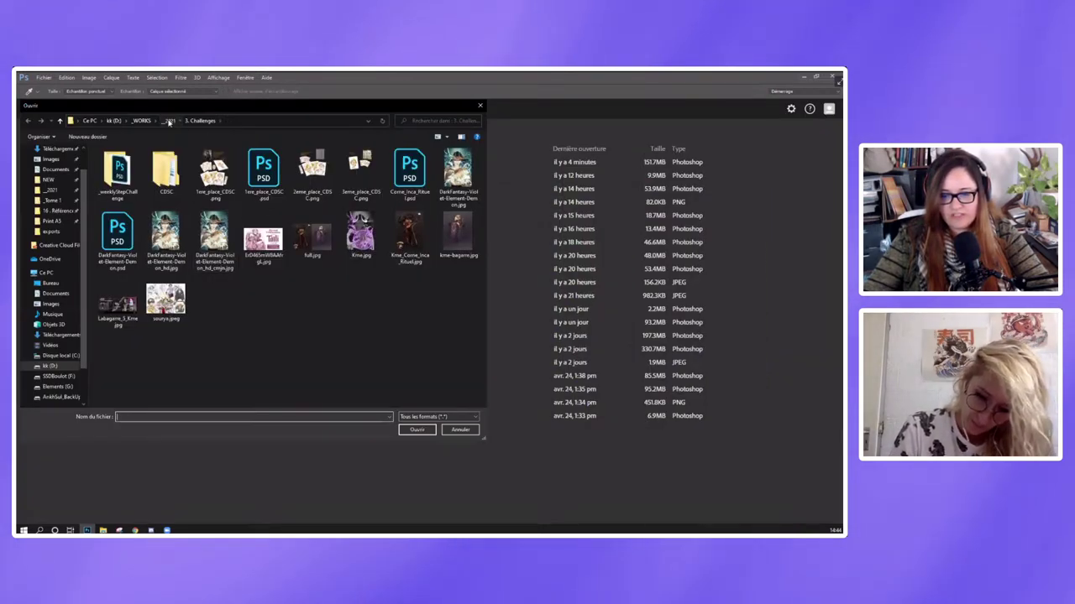
left_click(169, 121)
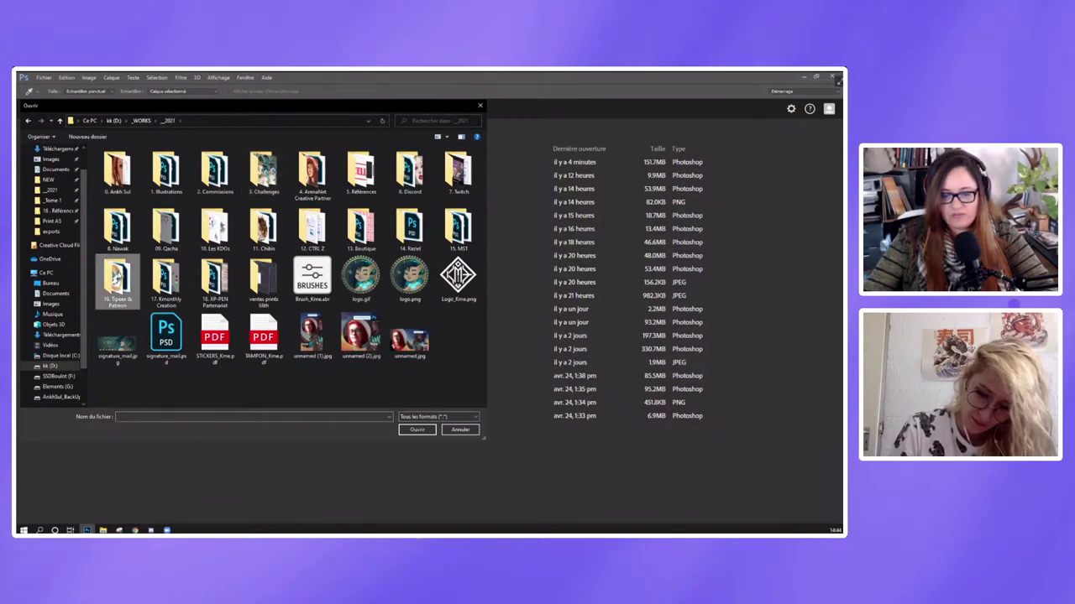
double_click(117, 282)
double_click(112, 168)
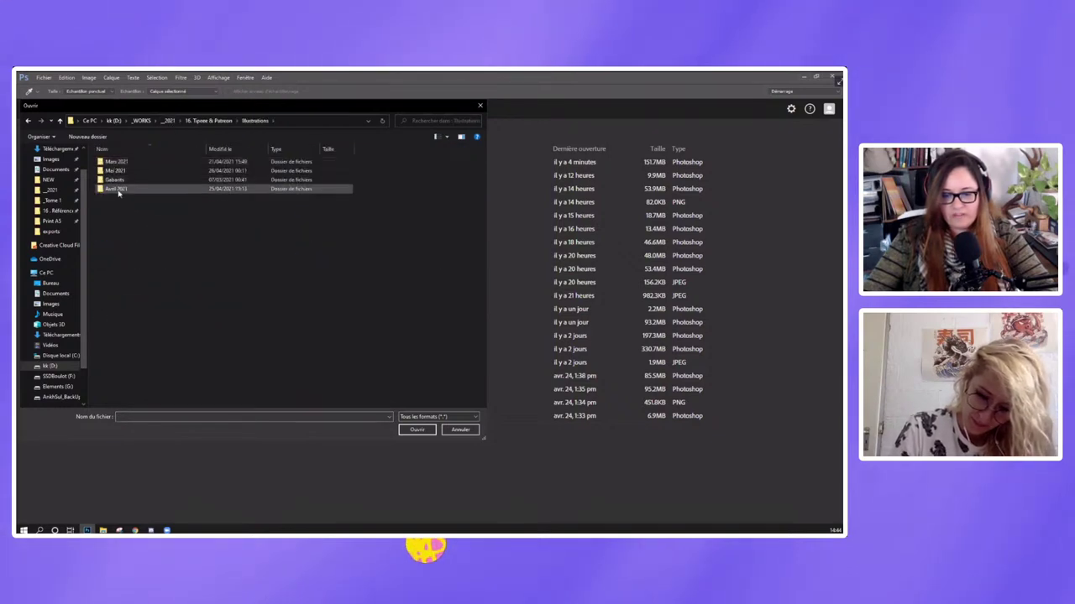
double_click(114, 190)
left_click(117, 168)
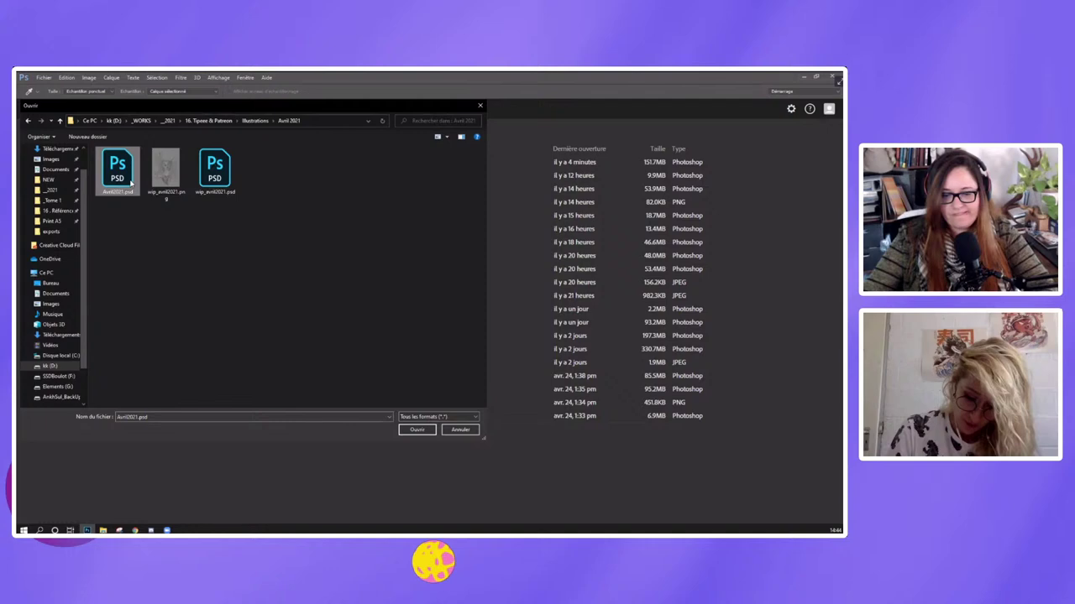
left_click(415, 430)
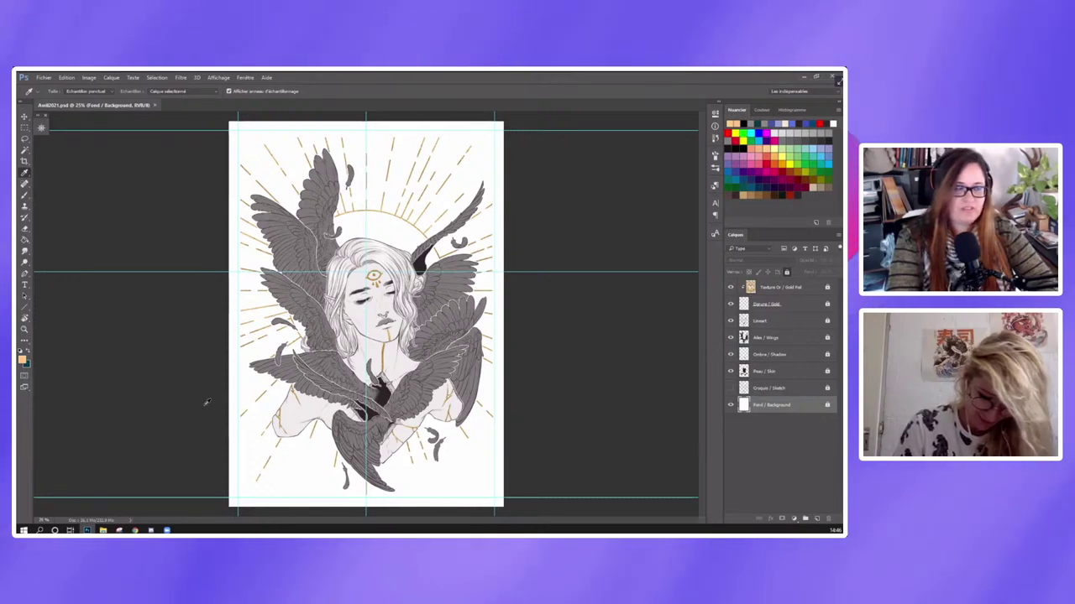
Hide the cyan guides over Avril2021.psd with Ctrl+H.
key("ctrl+h")
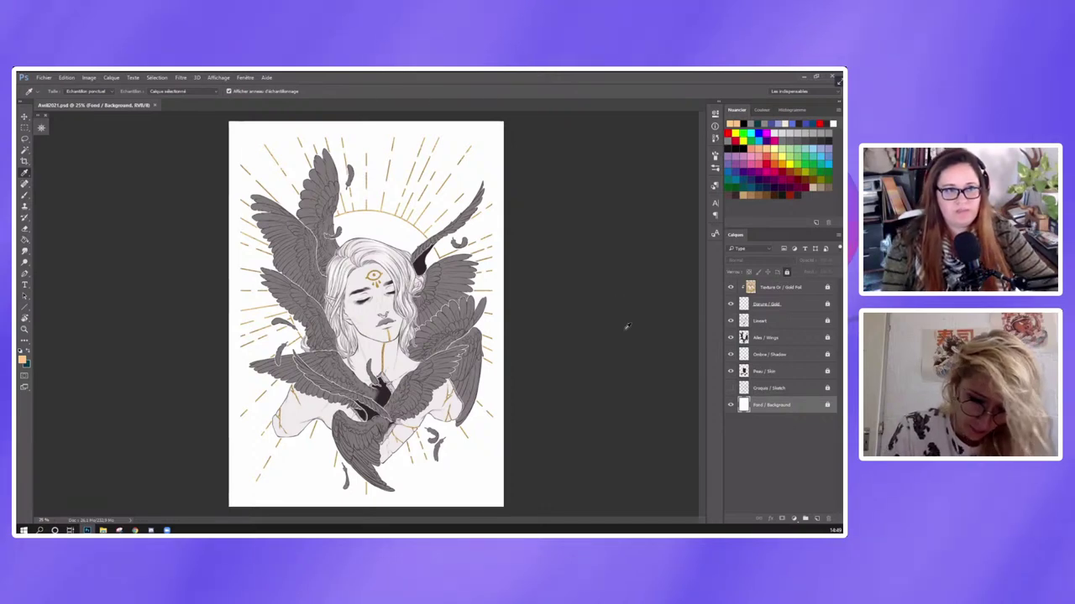
Add Calque 1 above the Gold Foil layer and brush red outlines on three wings.
left_click(778, 288)
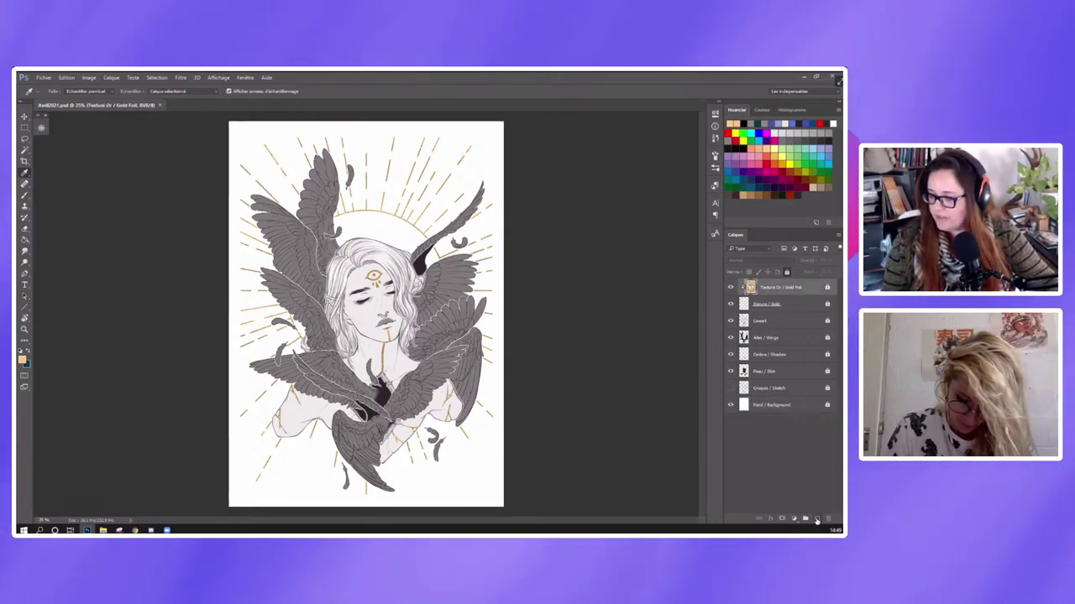
left_click(816, 519)
left_click(780, 158)
key("b")
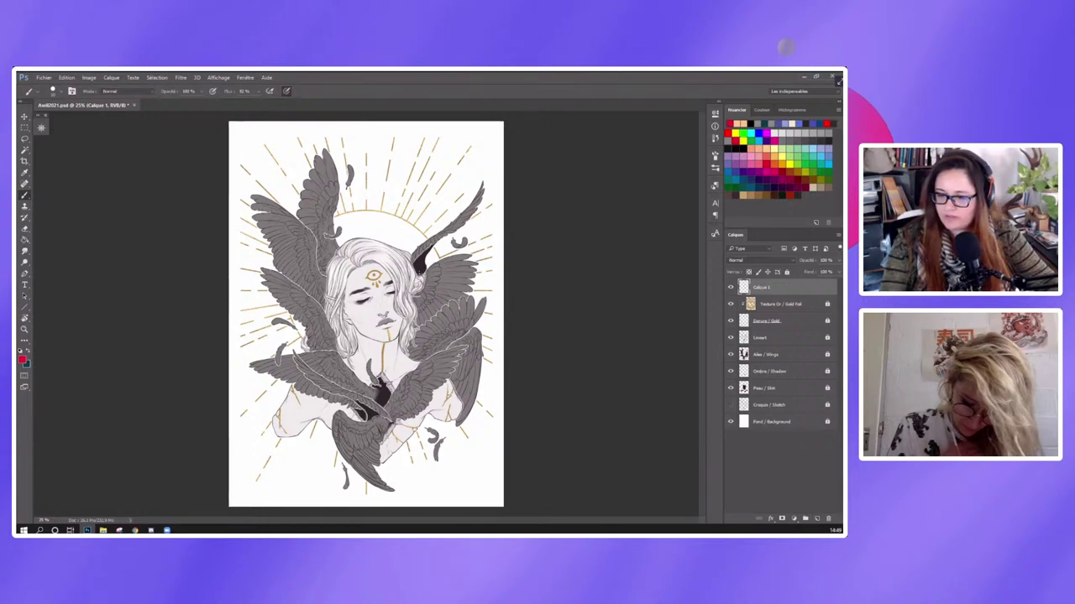
left_click_drag(485, 203, 426, 267)
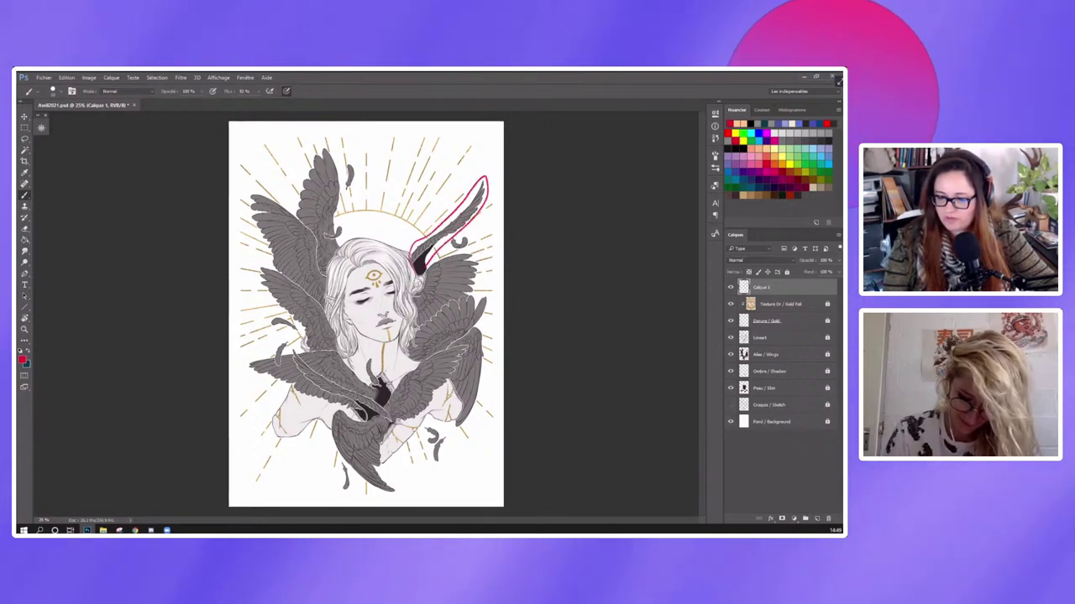
left_click_drag(294, 351, 391, 411)
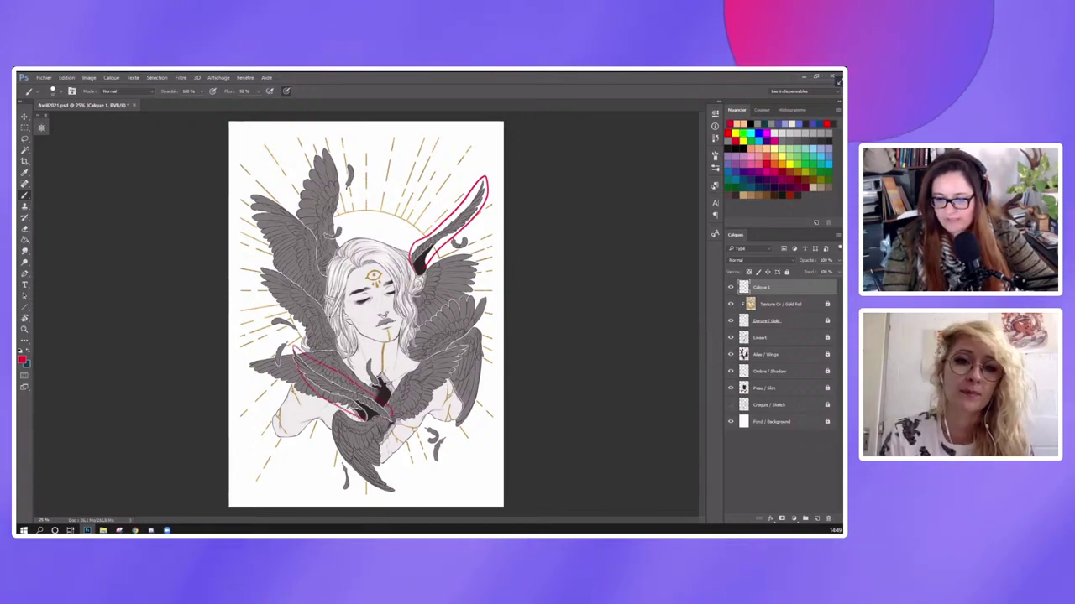
mouse_move(329, 282)
left_mouse_down()
mouse_move(257, 290)
mouse_move(287, 344)
left_mouse_up()
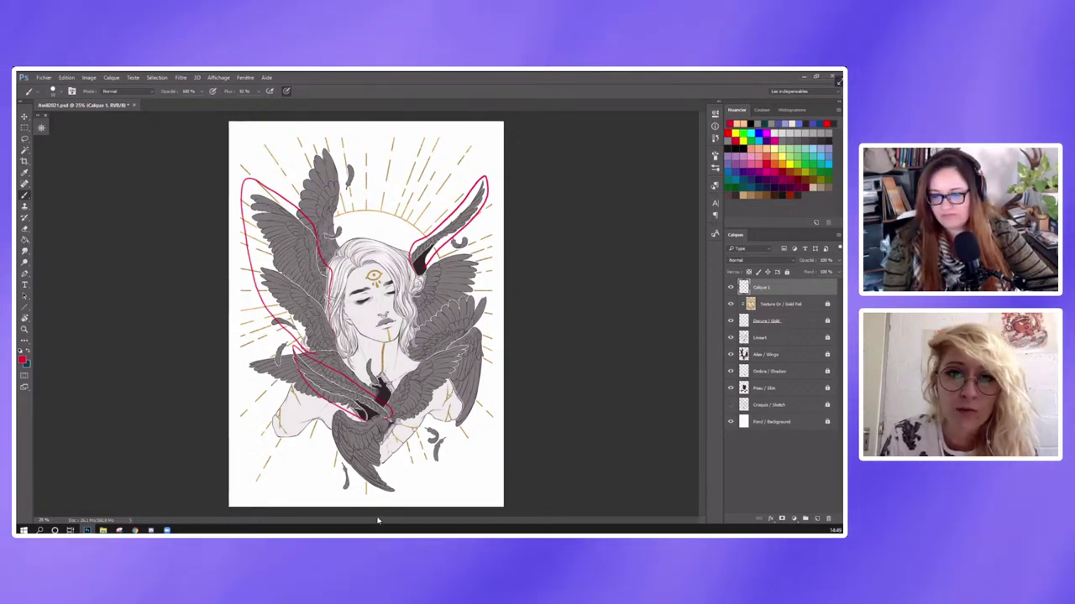
Undo all three red wing strokes.
key("ctrl+z")
key("ctrl+alt+z")
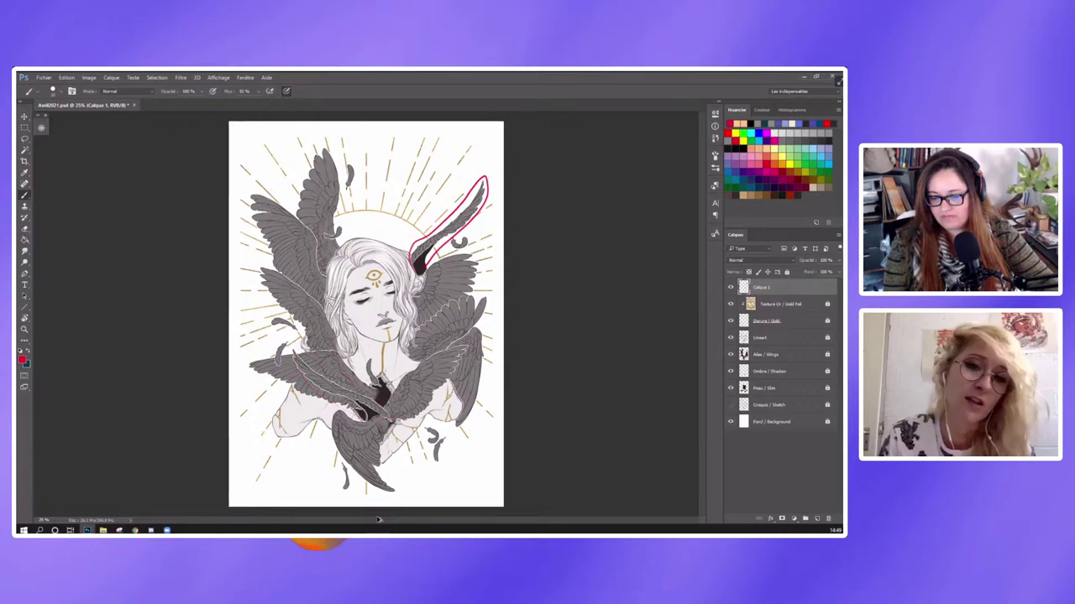
key("ctrl+alt+z")
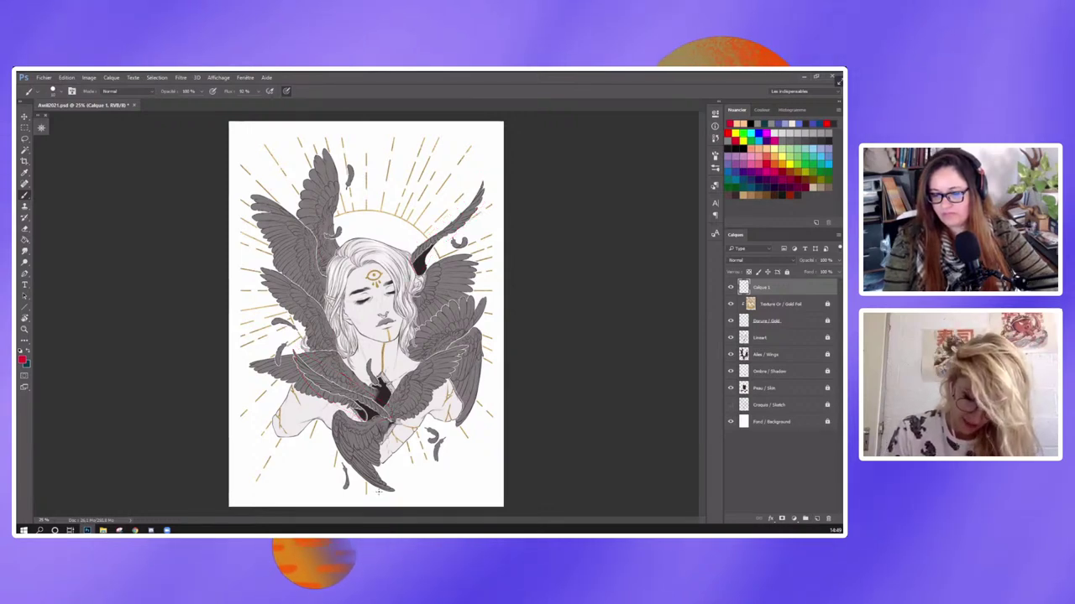